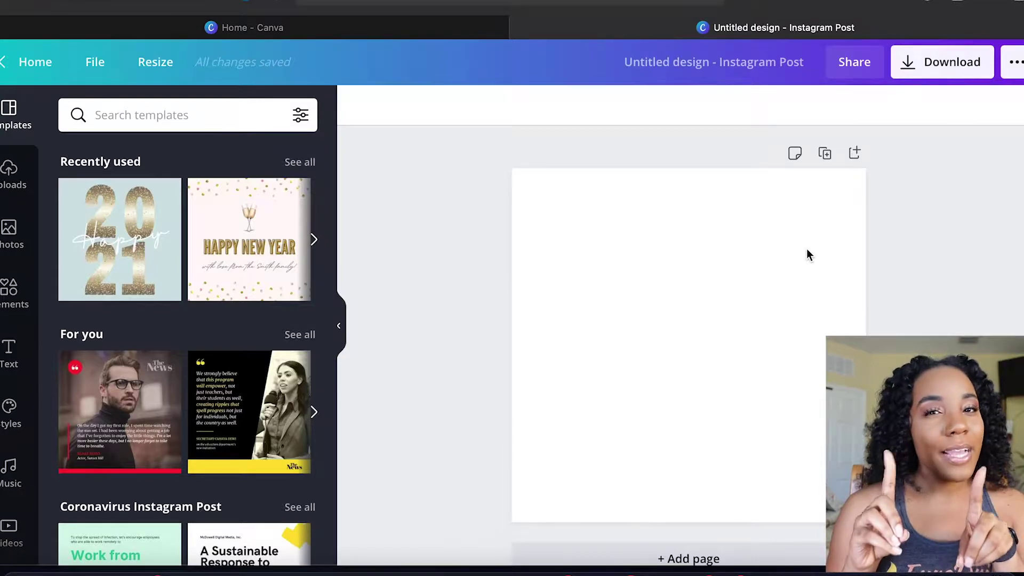
# - Fill the blank page's background with the purple default colour
pyautogui.click(601, 292)
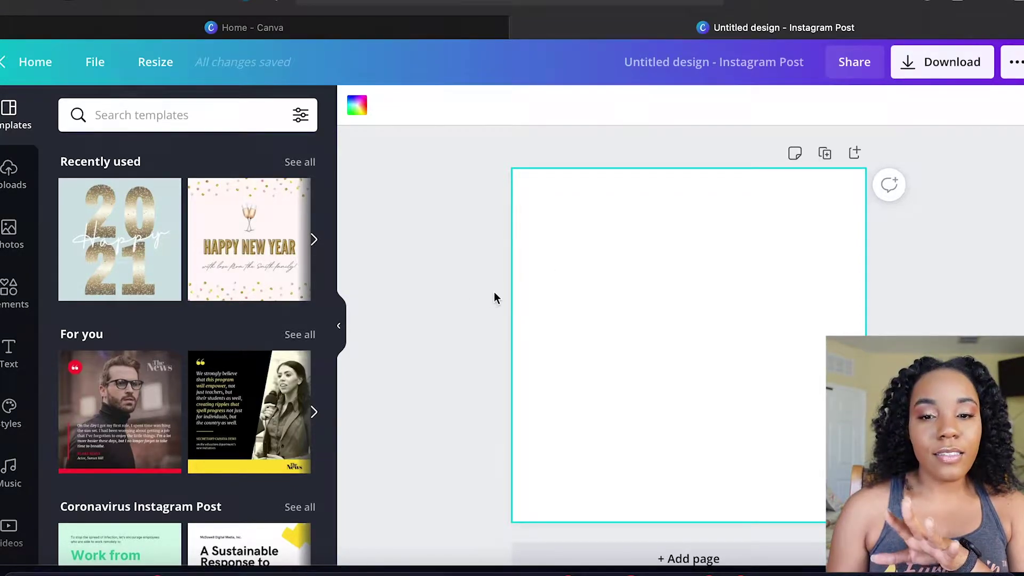
pyautogui.click(357, 108)
pyautogui.scroll(-2, 176, 352)
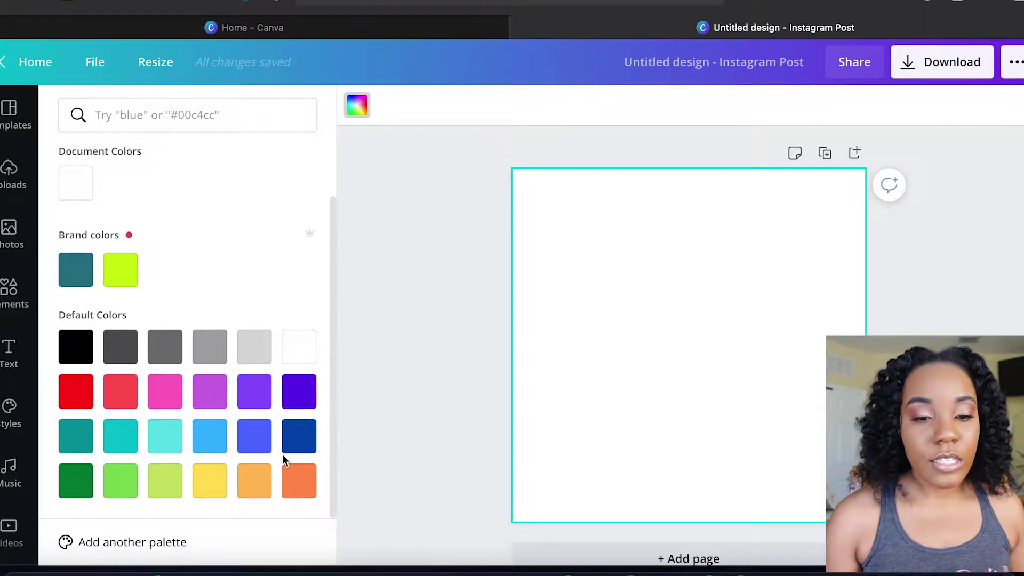
pyautogui.click(213, 395)
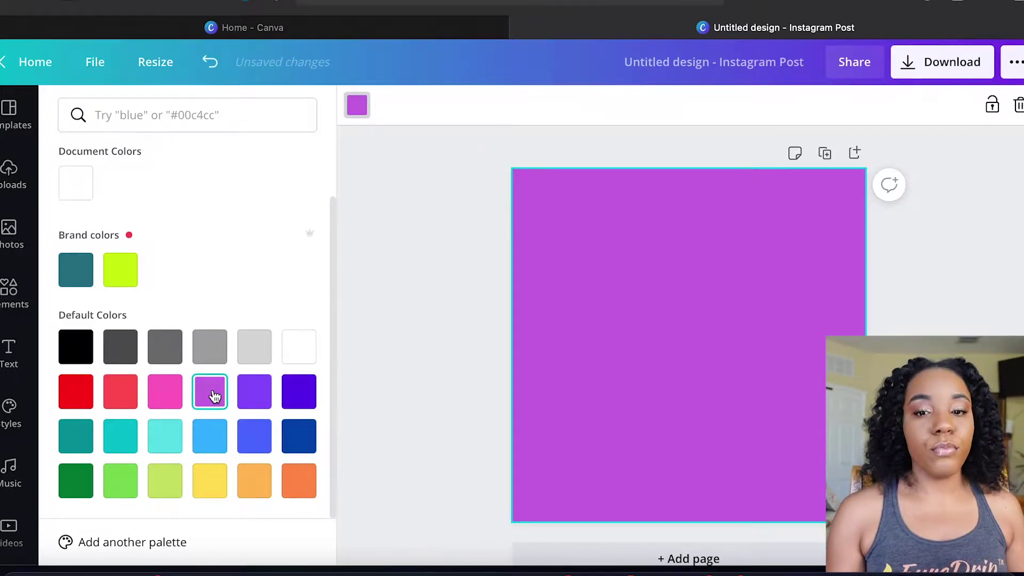
pyautogui.click(429, 253)
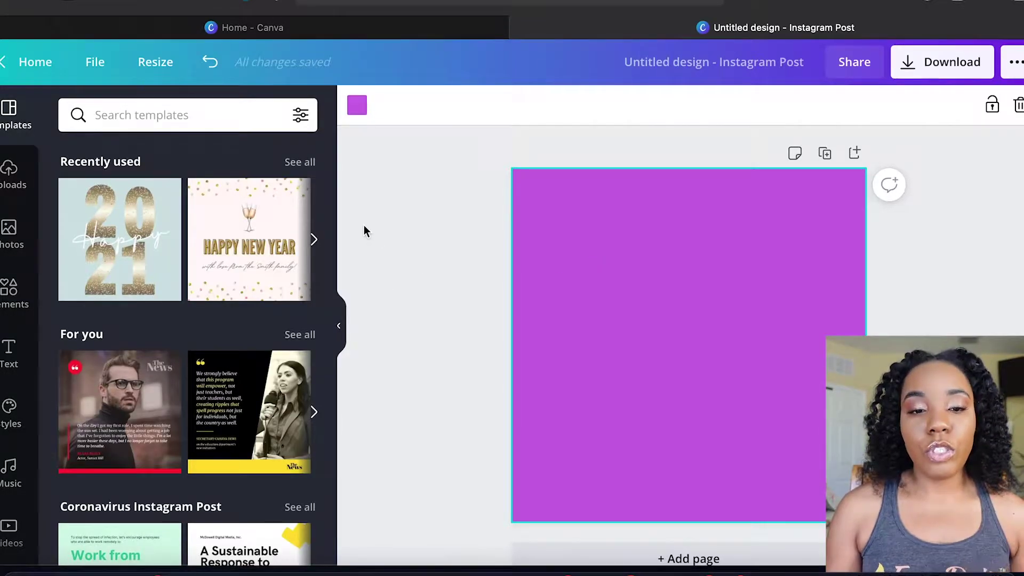
pyautogui.click(16, 247)
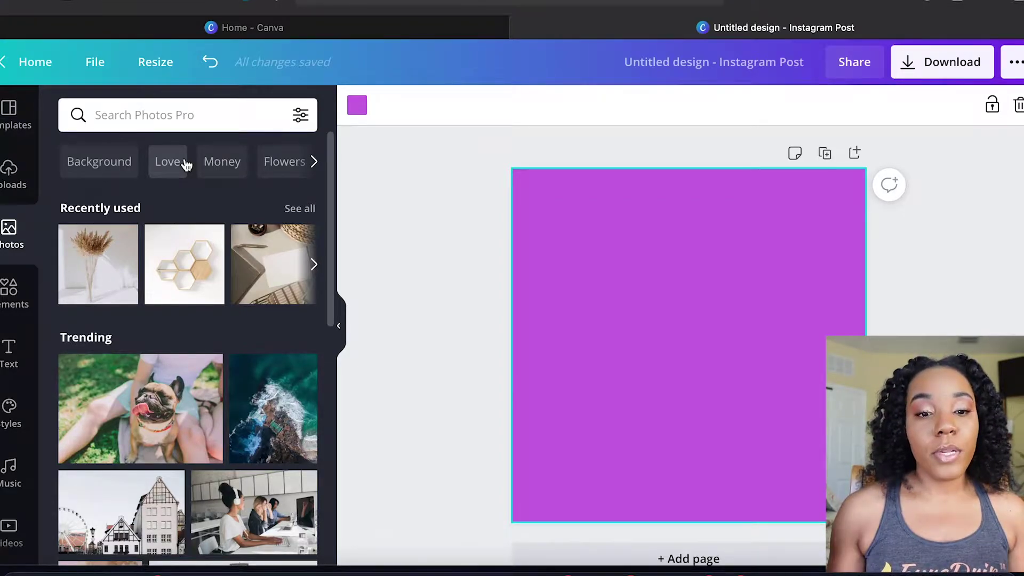
# - Search the Photos library for 'minimalist' images
pyautogui.click(158, 115)
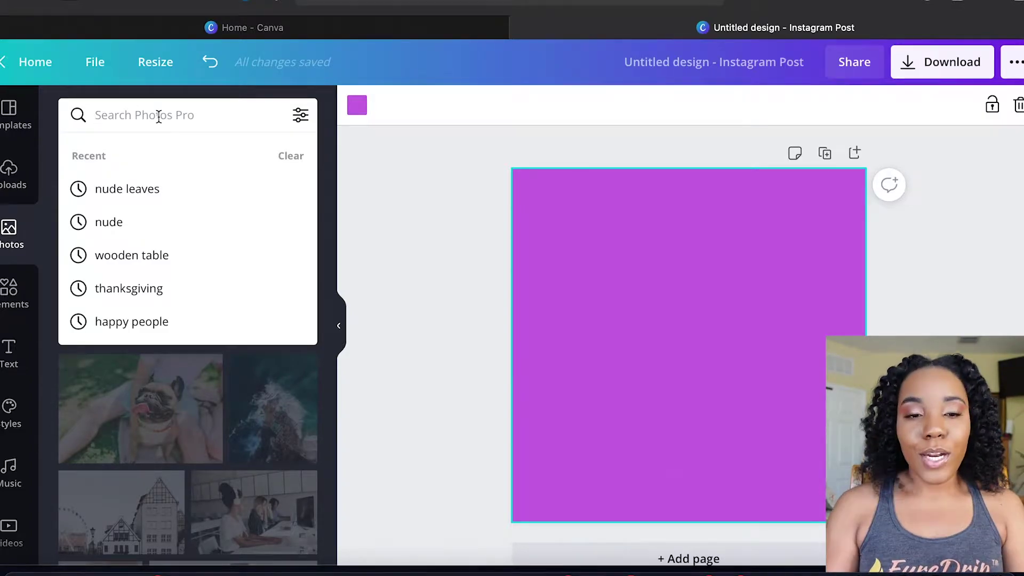
pyautogui.write('mini')
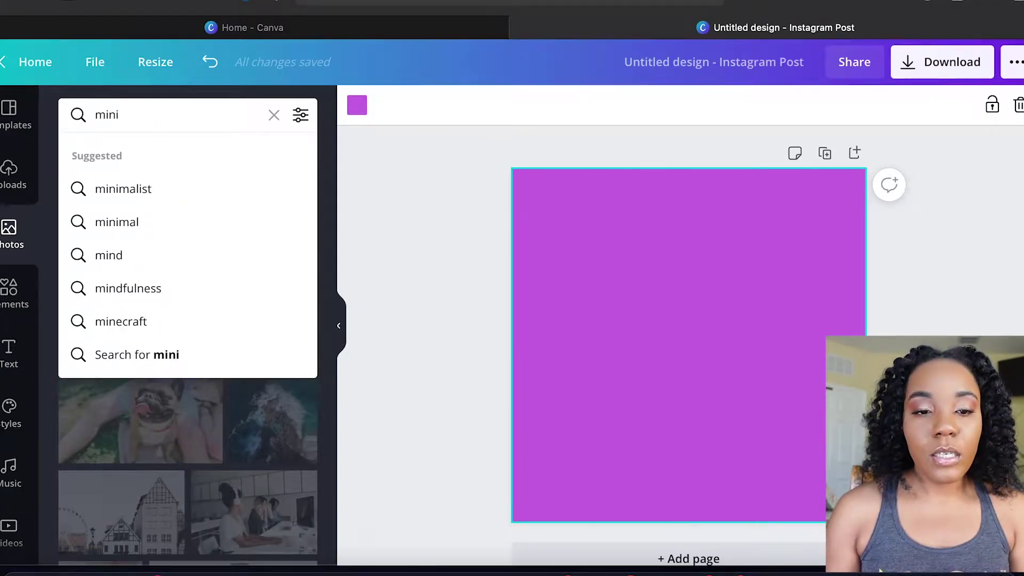
pyautogui.click(135, 189)
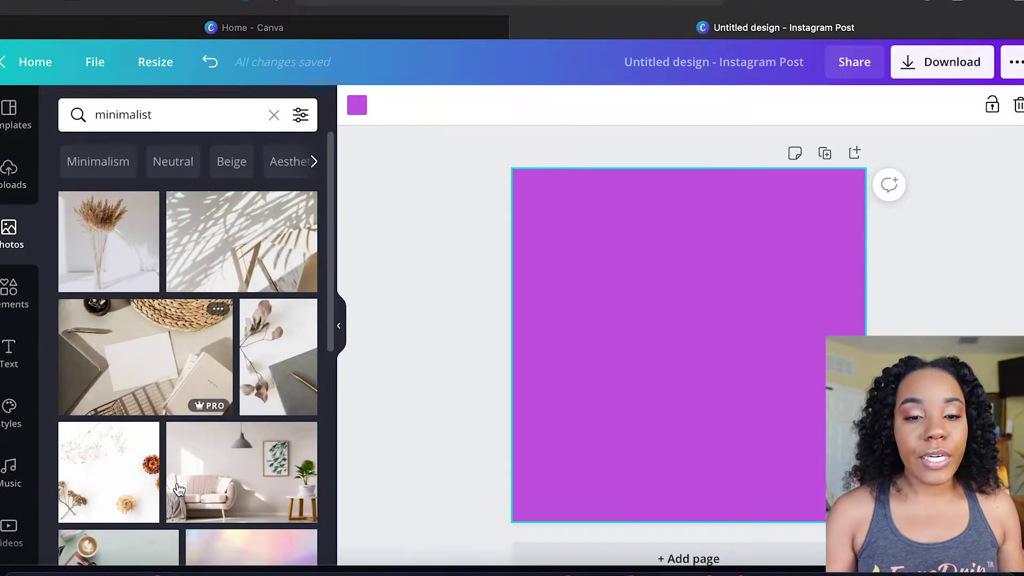
pyautogui.scroll(-3, 180, 477)
pyautogui.scroll(-10, 181, 477)
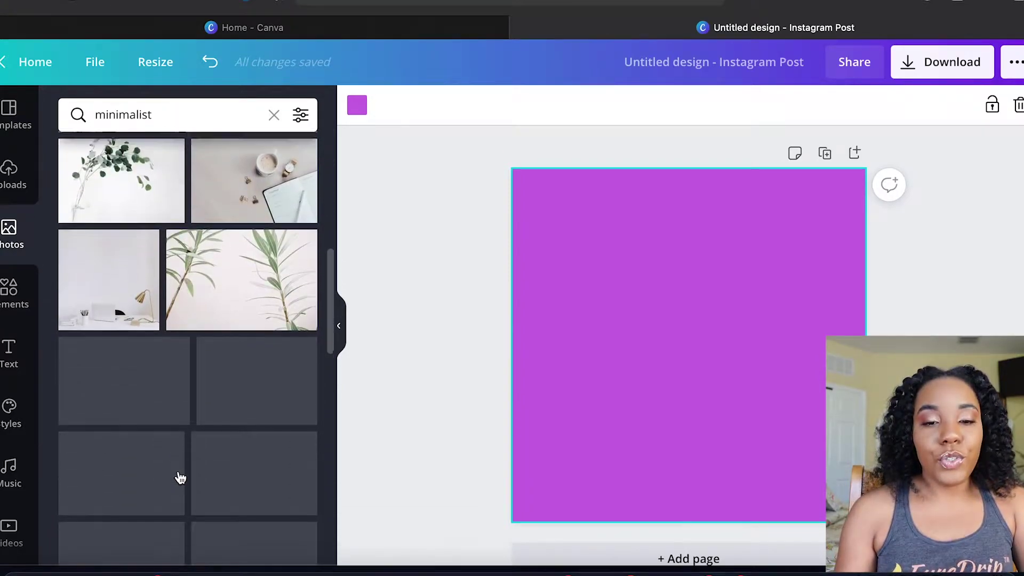
pyautogui.scroll(-5, 179, 477)
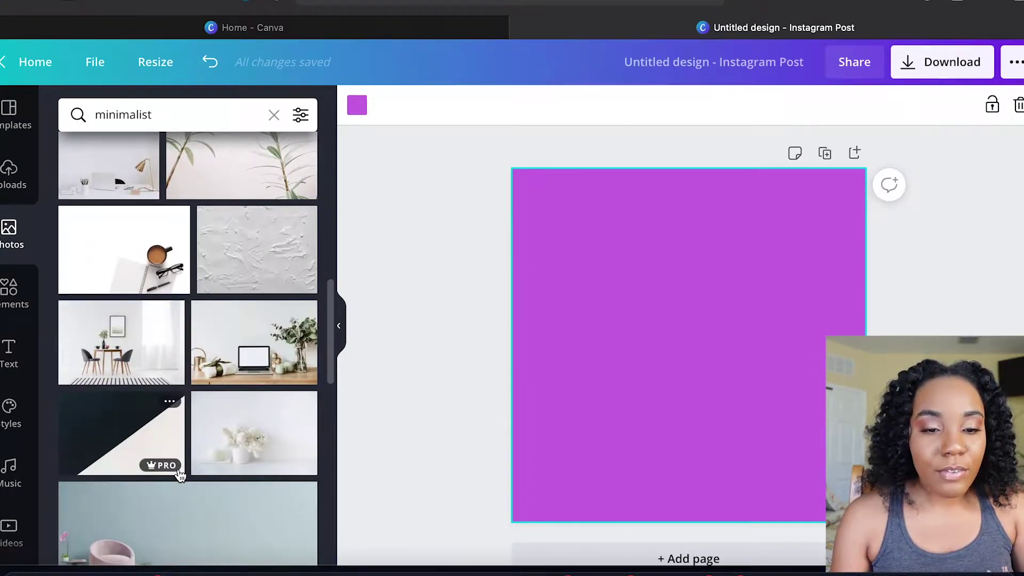
pyautogui.scroll(-7, 180, 475)
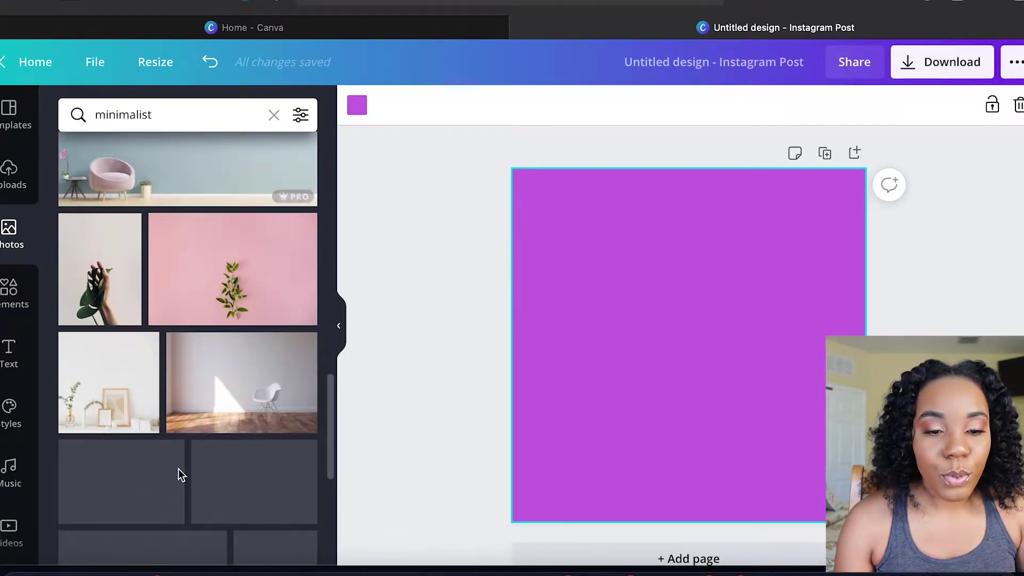
pyautogui.scroll(-8, 179, 475)
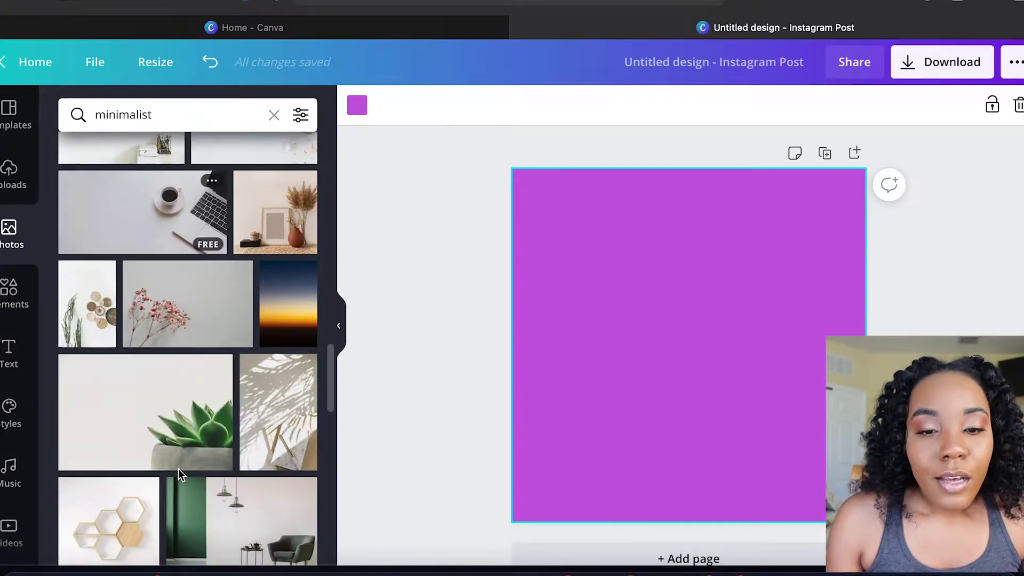
pyautogui.scroll(3, 180, 475)
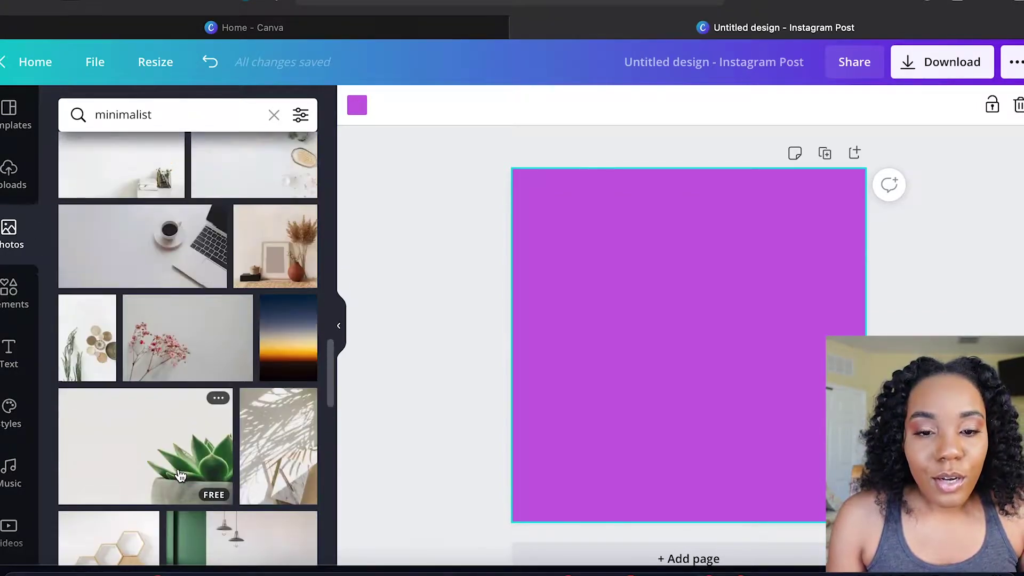
# - Add the pampas-grass-and-vase photo and enlarge it to cover the whole page
pyautogui.click(280, 273)
pyautogui.moveTo(545, 203); pyautogui.dragTo(512, 174)
pyautogui.moveTo(831, 486); pyautogui.dragTo(871, 527)
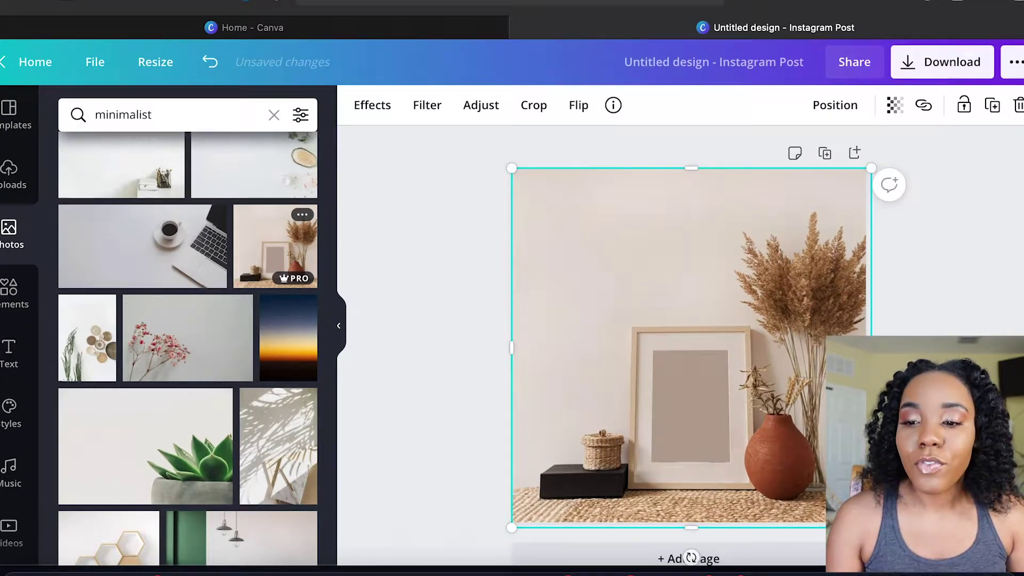
# - Set the pampas photo's transparency to 50 so the purple background tints it
pyautogui.press('Escape')
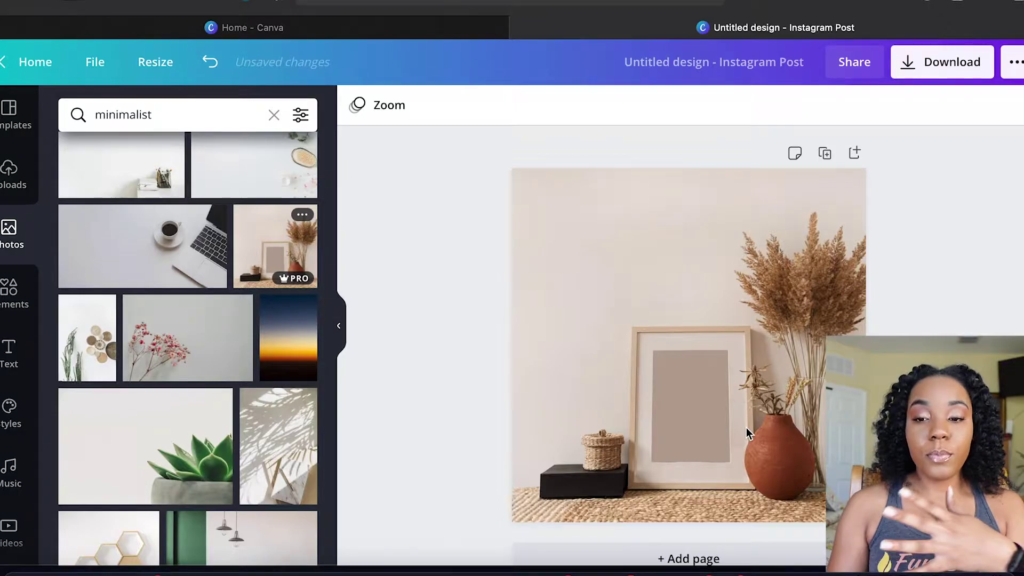
pyautogui.click(721, 365)
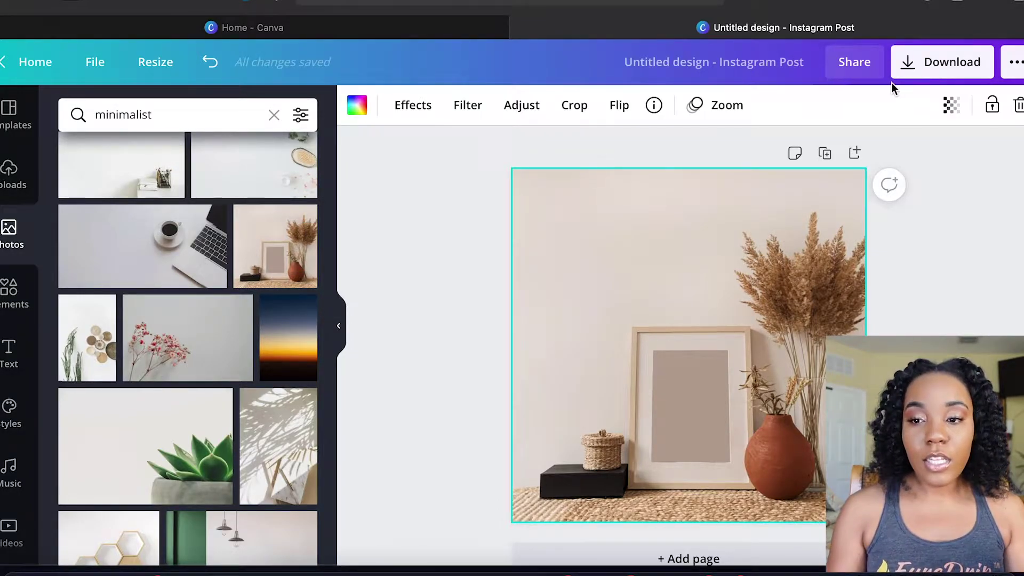
pyautogui.click(951, 104)
pyautogui.moveTo(904, 155); pyautogui.dragTo(852, 156)
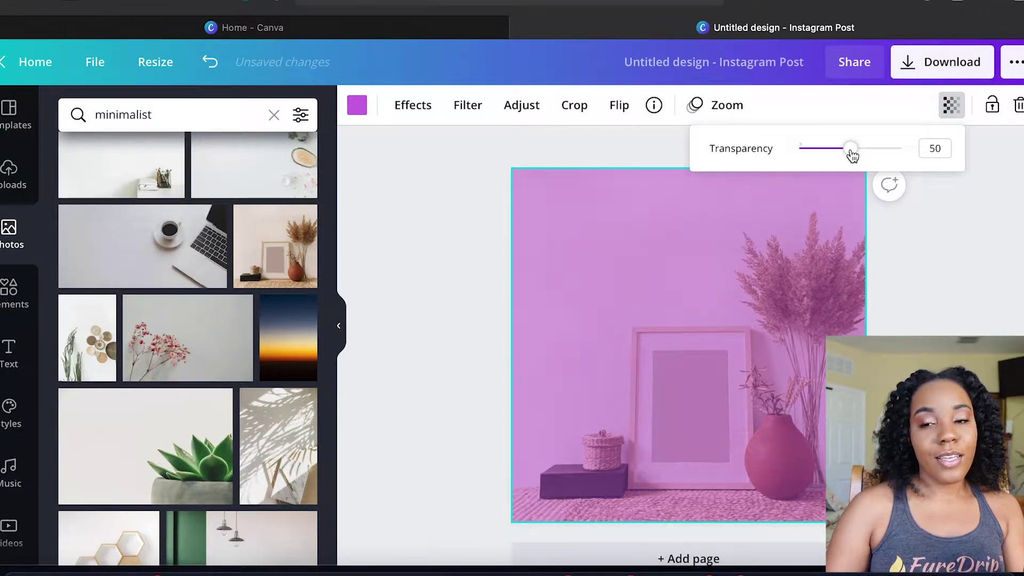
pyautogui.click(894, 303)
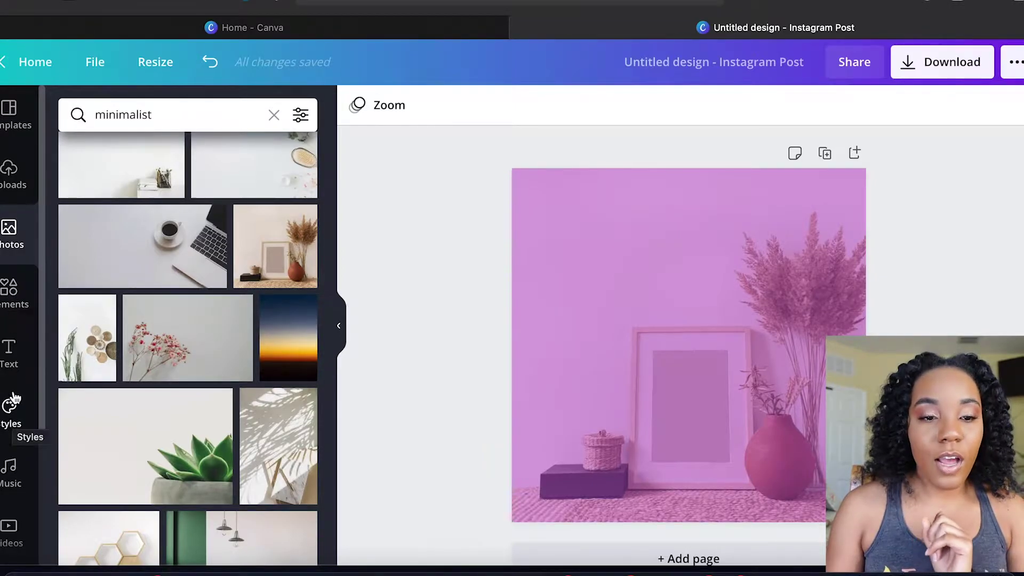
# - Add the outlined 'BE BRAVE' text style and retype it as 'SHOP'
pyautogui.click(10, 350)
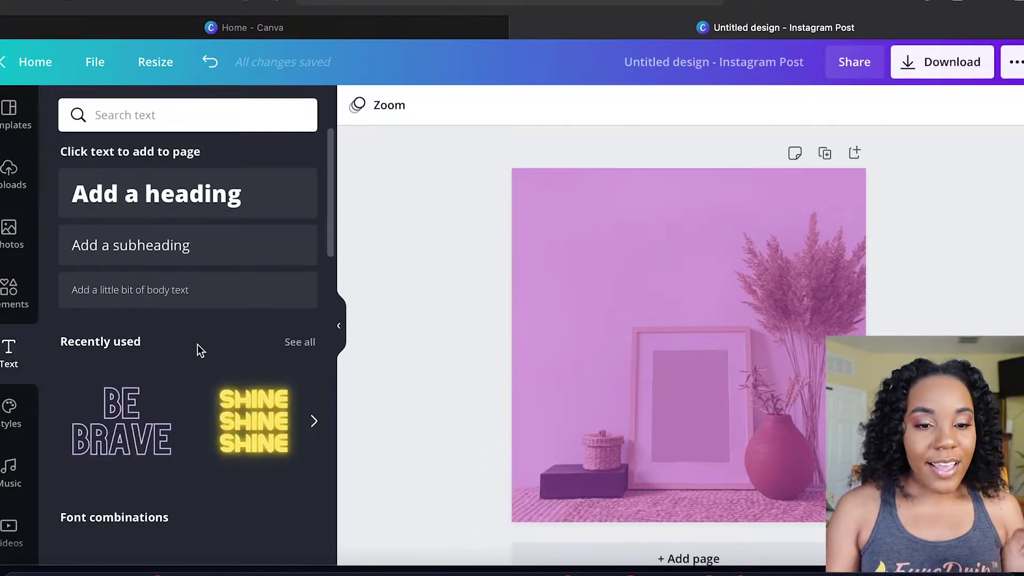
pyautogui.scroll(-2, 198, 347)
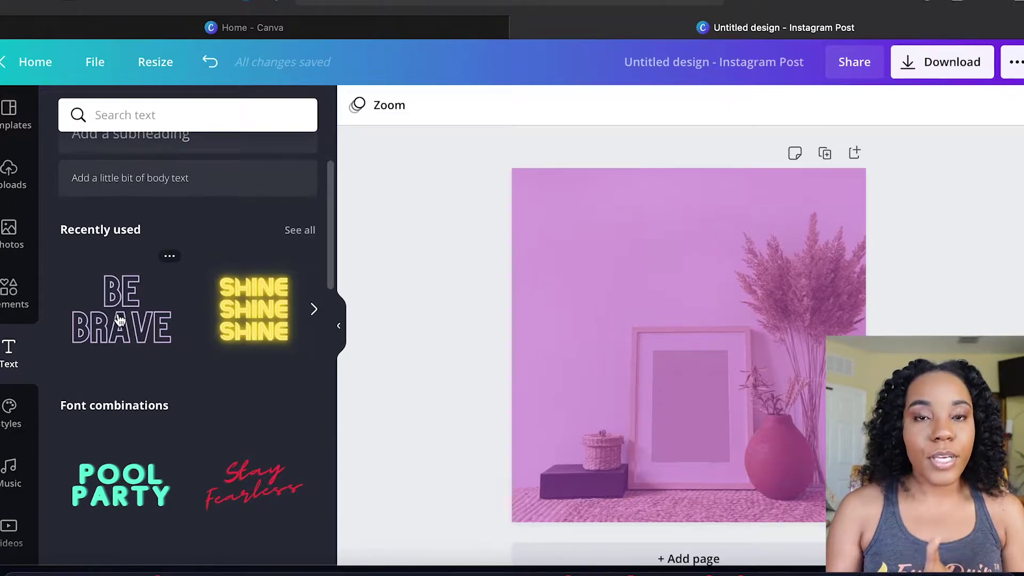
pyautogui.click(108, 302)
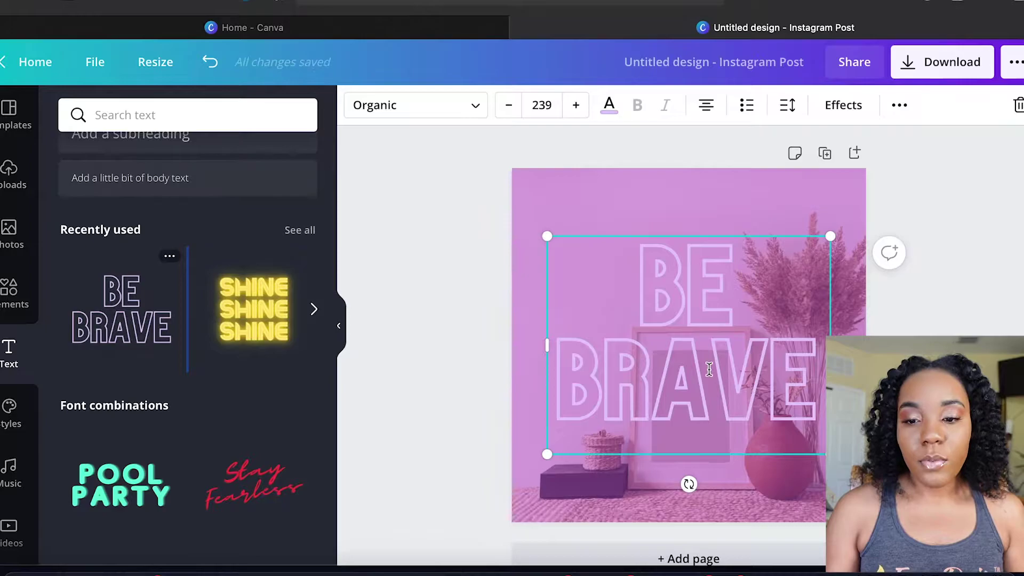
pyautogui.doubleClick(708, 369)
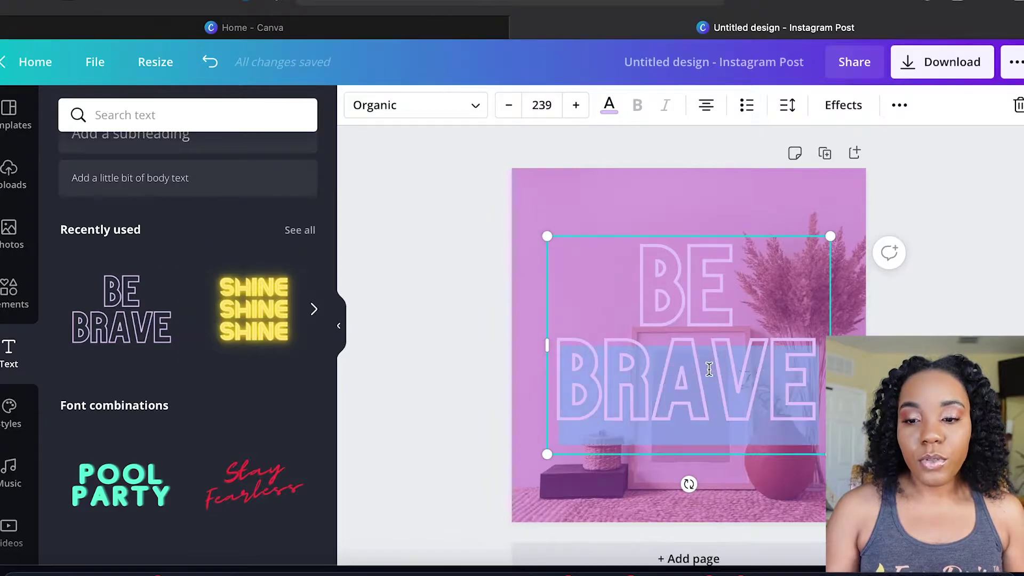
pyautogui.tripleClick(700, 300)
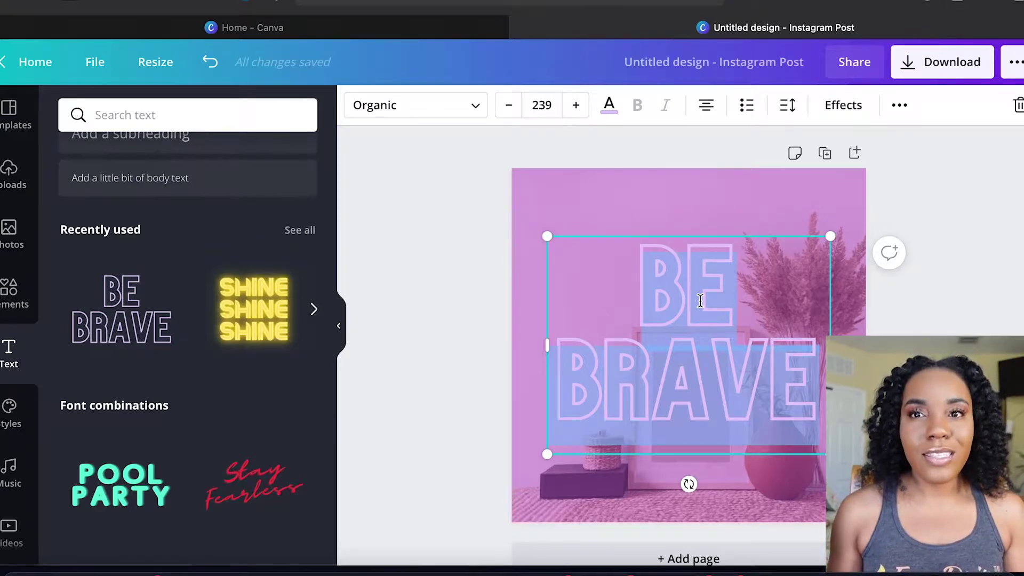
pyautogui.write('SHOP')
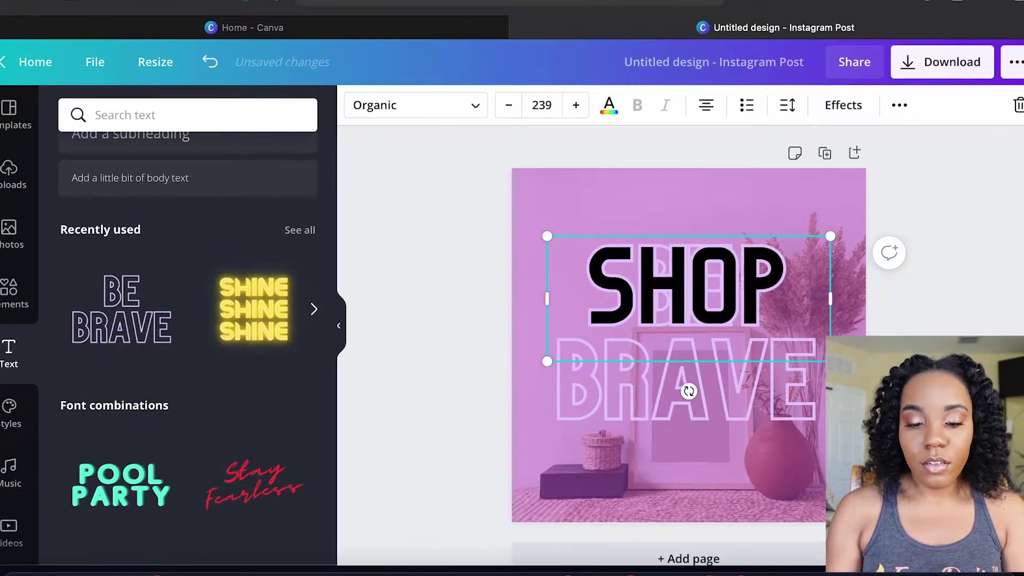
# - Delete the leftover BE BRAVE text, position SHOP at the top, and place a copy below
pyautogui.moveTo(693, 299); pyautogui.dragTo(727, 369)
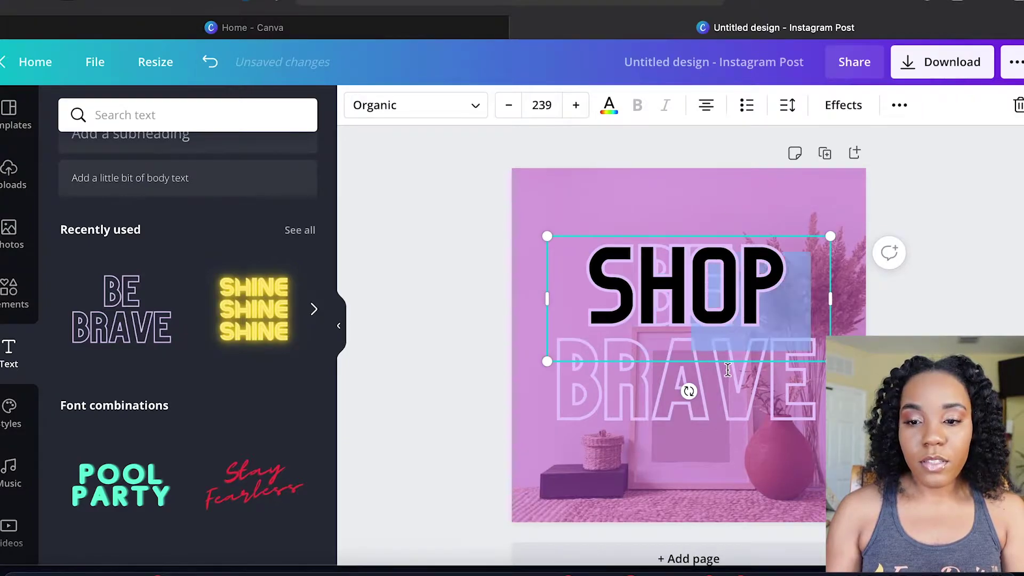
pyautogui.moveTo(694, 267); pyautogui.dragTo(731, 264)
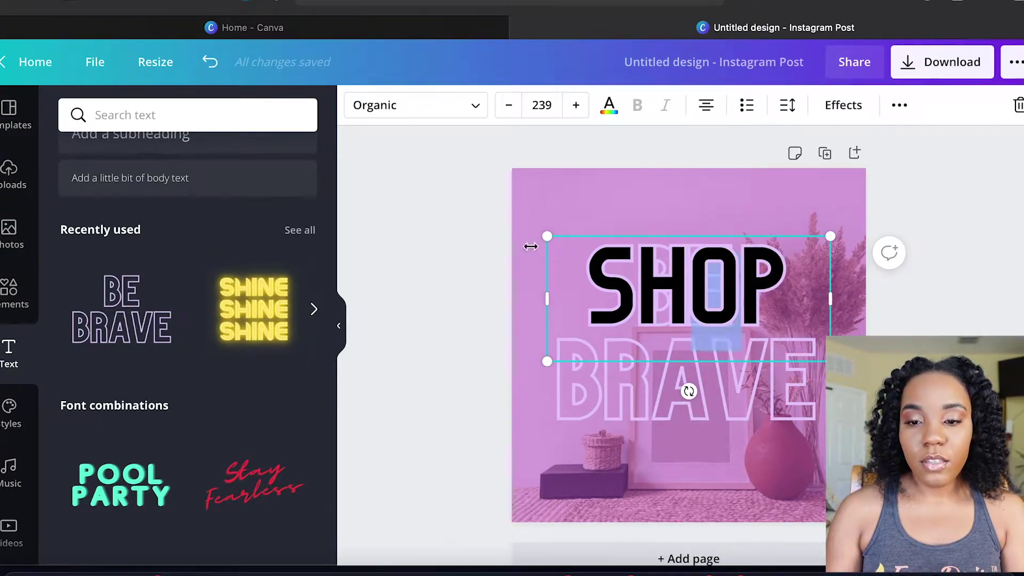
pyautogui.click(452, 252)
pyautogui.moveTo(707, 289); pyautogui.dragTo(764, 344)
pyautogui.click(764, 344)
pyautogui.press('Delete')
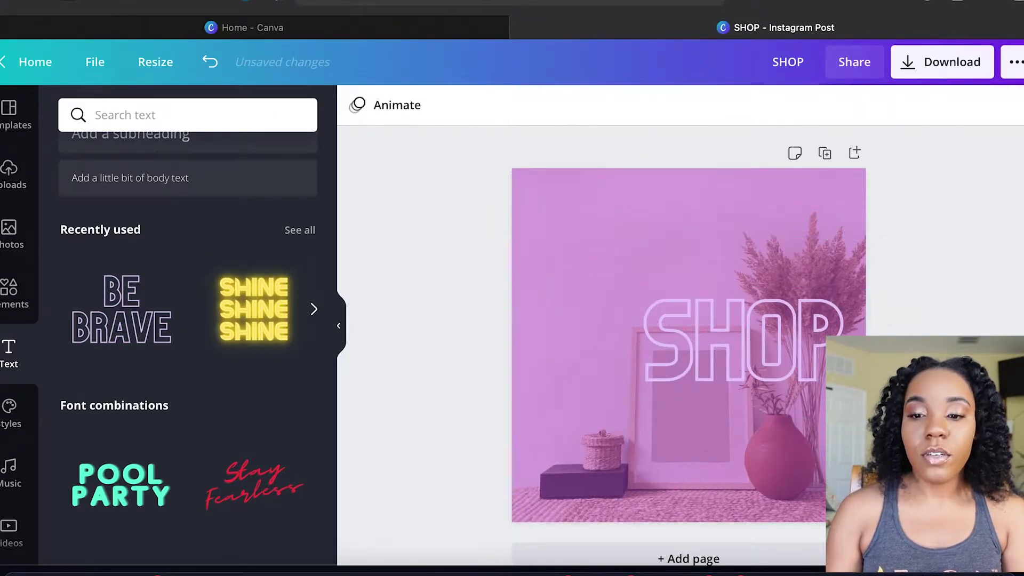
pyautogui.moveTo(753, 349); pyautogui.dragTo(625, 231)
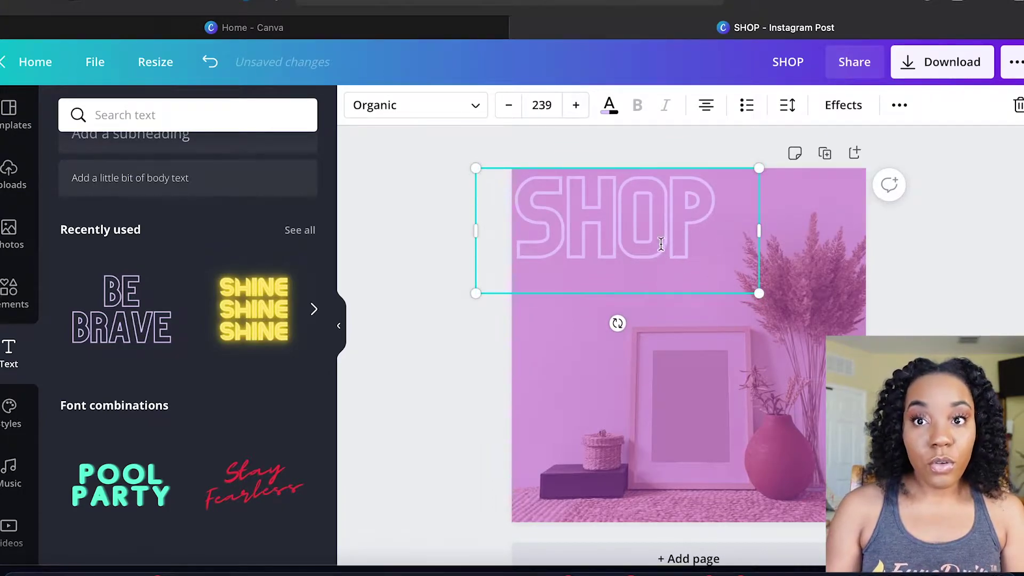
pyautogui.moveTo(656, 238); pyautogui.dragTo(670, 349)
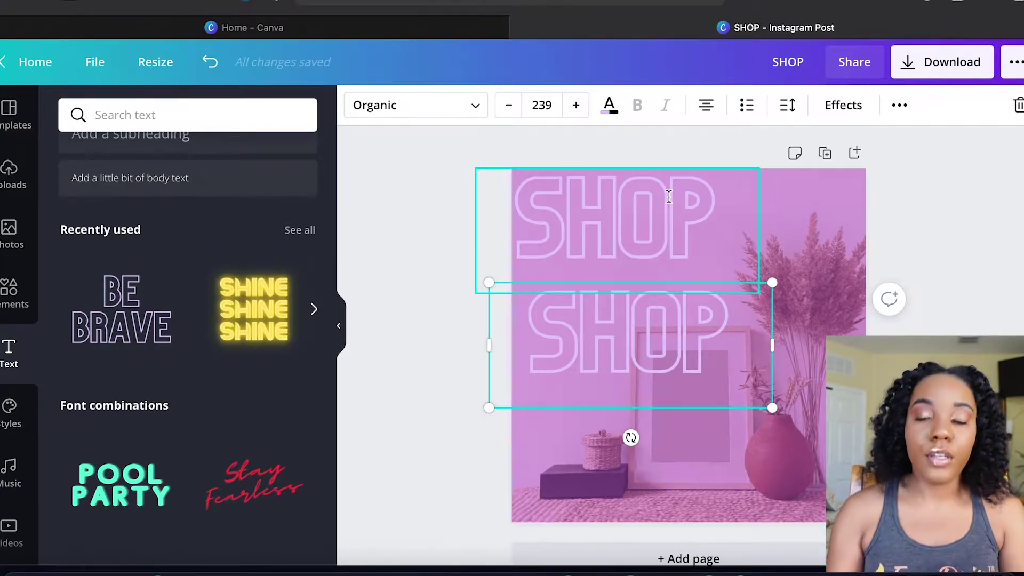
# - Make the top SHOP text white
pyautogui.click(611, 211)
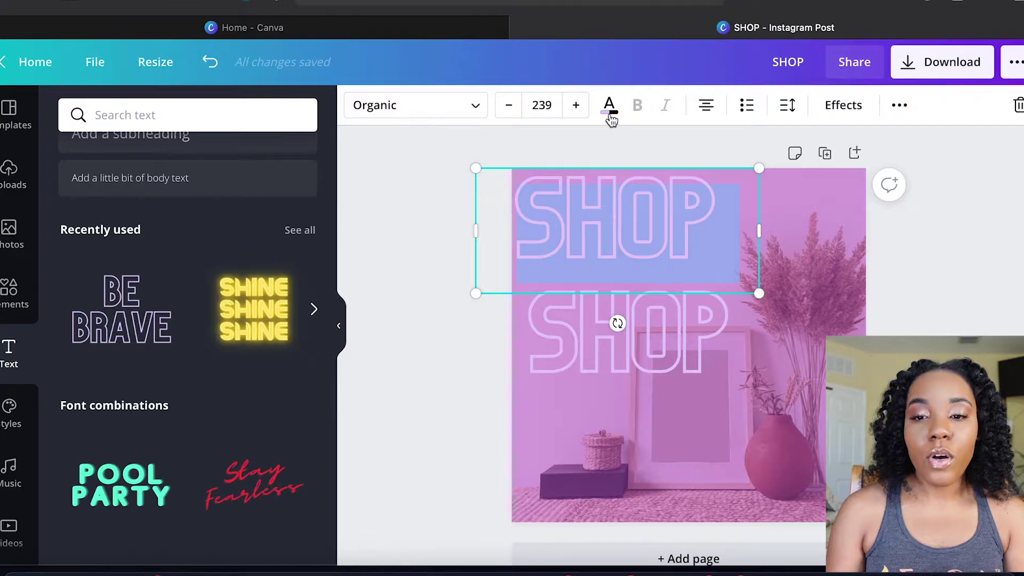
pyautogui.click(610, 106)
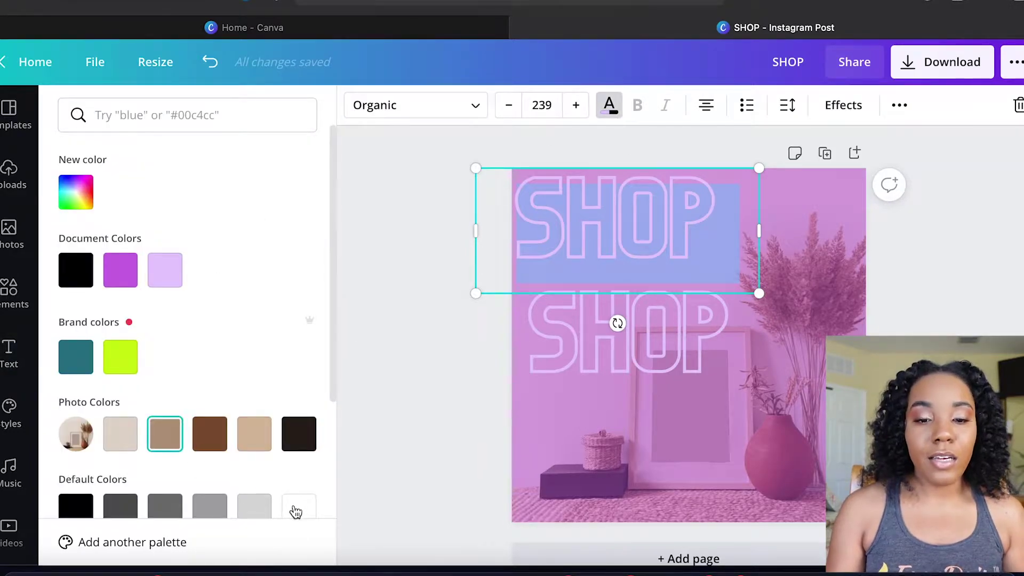
pyautogui.click(253, 446)
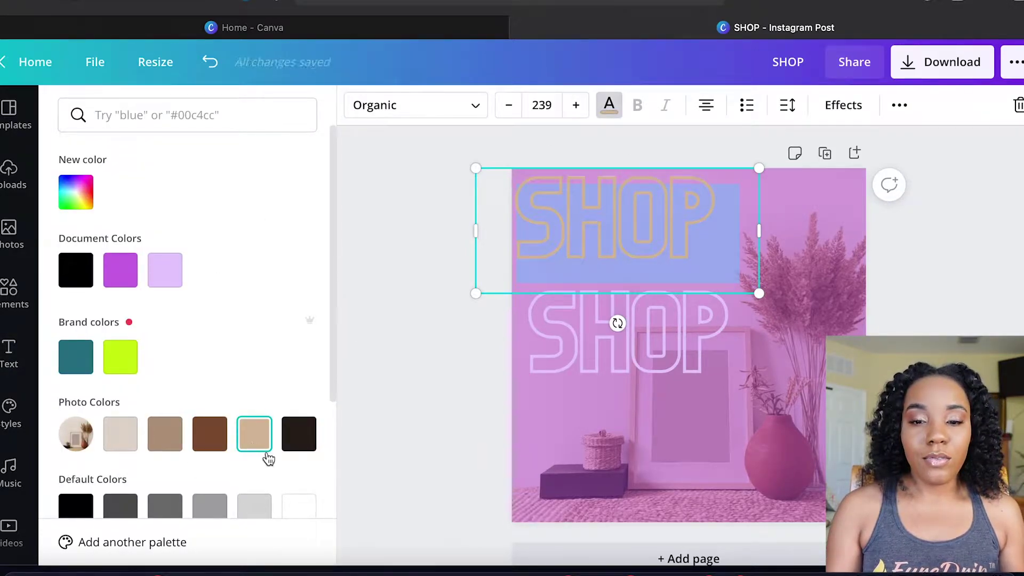
pyautogui.click(295, 504)
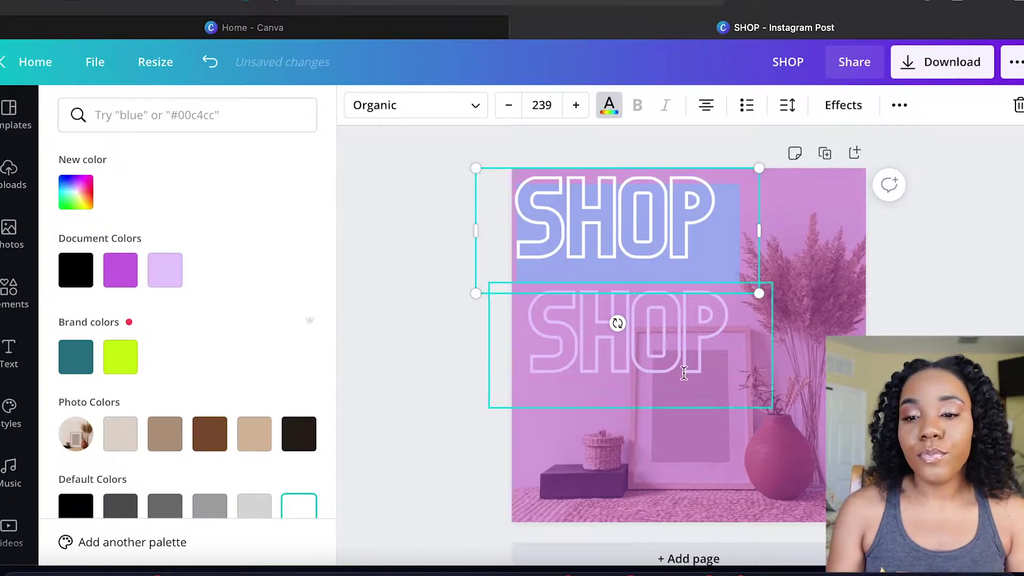
# - Retype the lower SHOP copy as 'NOW' and colour it white outlined
pyautogui.click(618, 323)
pyautogui.doubleClick(639, 335)
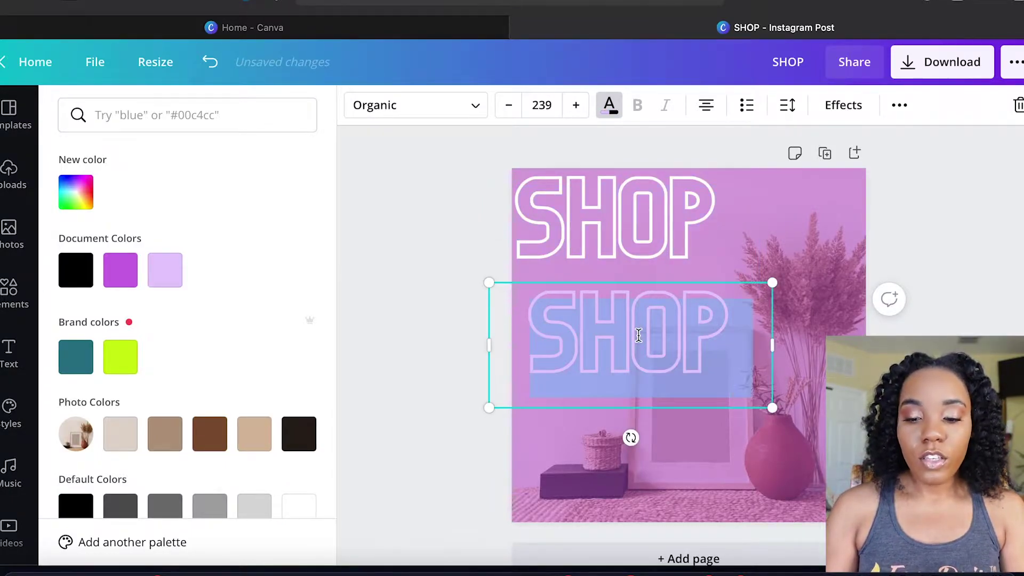
pyautogui.write('NOW')
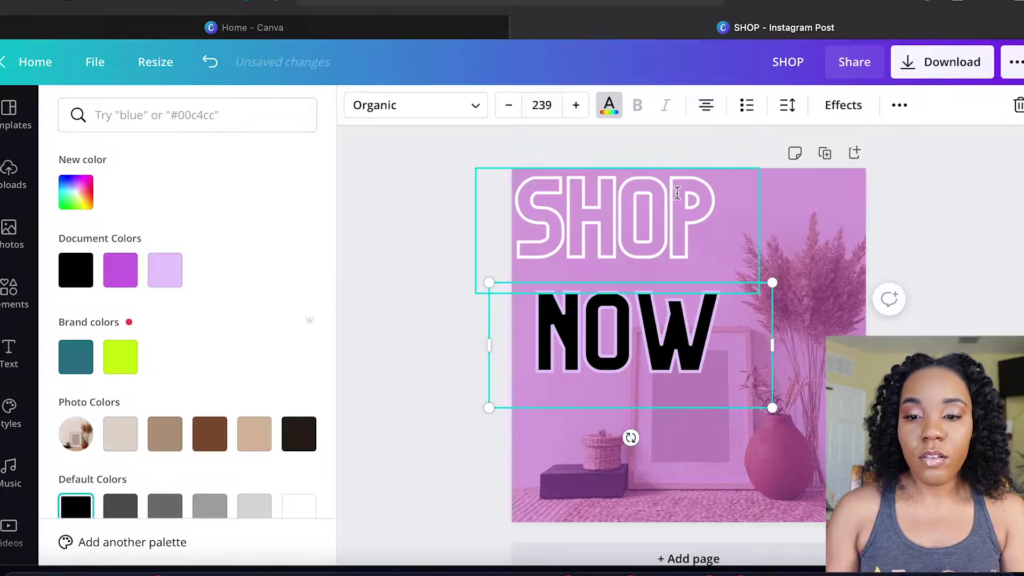
pyautogui.click(609, 106)
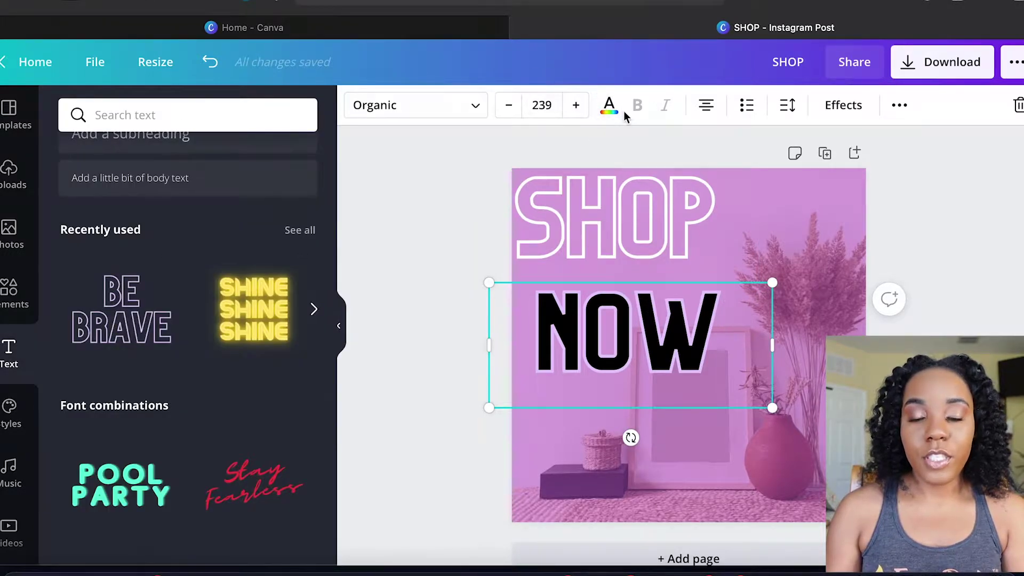
pyautogui.click(609, 105)
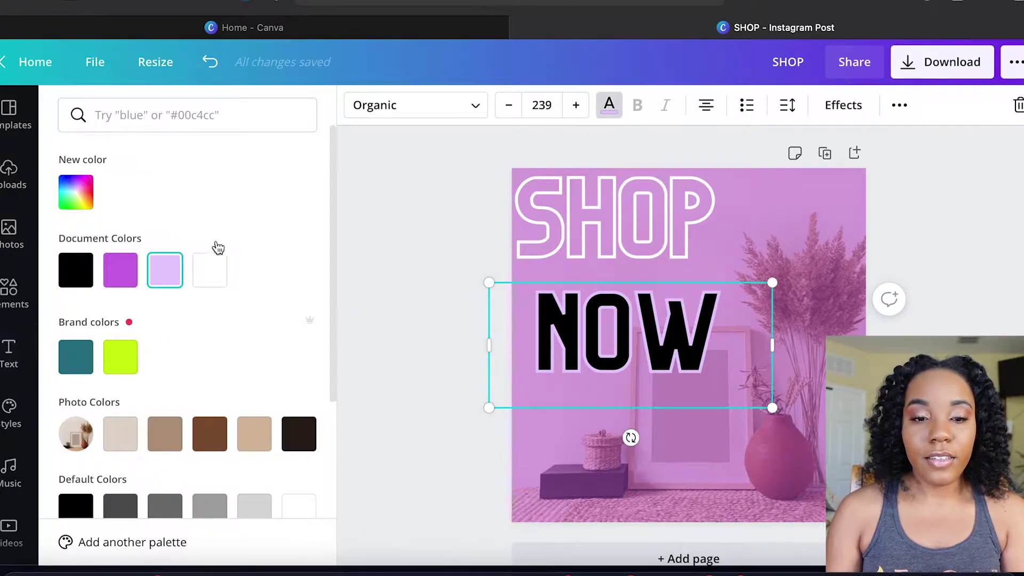
pyautogui.click(212, 272)
pyautogui.moveTo(636, 336); pyautogui.dragTo(718, 333)
pyautogui.press('Left')
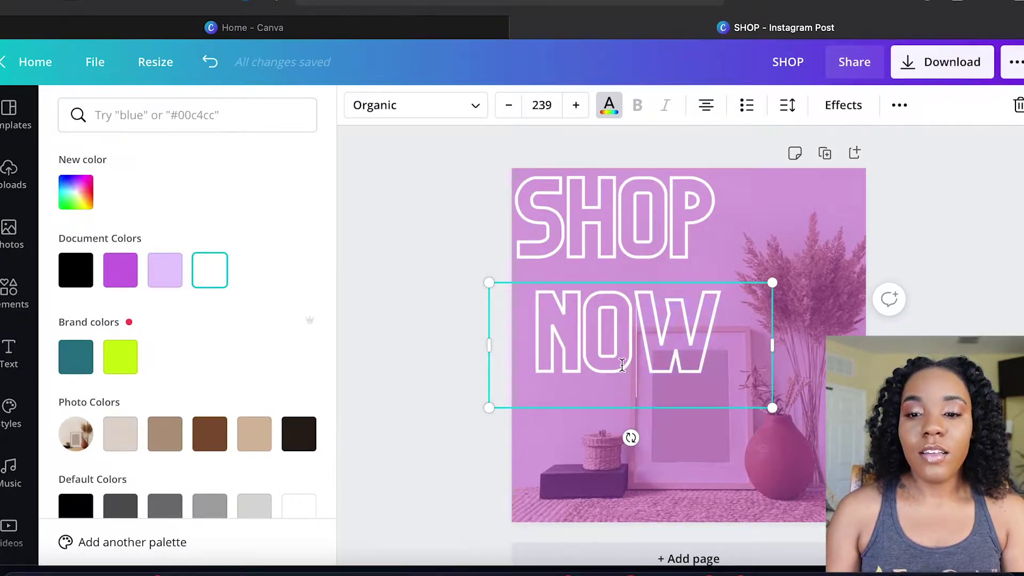
# - Rotate NOW to exactly 90 degrees and place it vertically beside SHOP on the right
pyautogui.moveTo(632, 438); pyautogui.dragTo(723, 343)
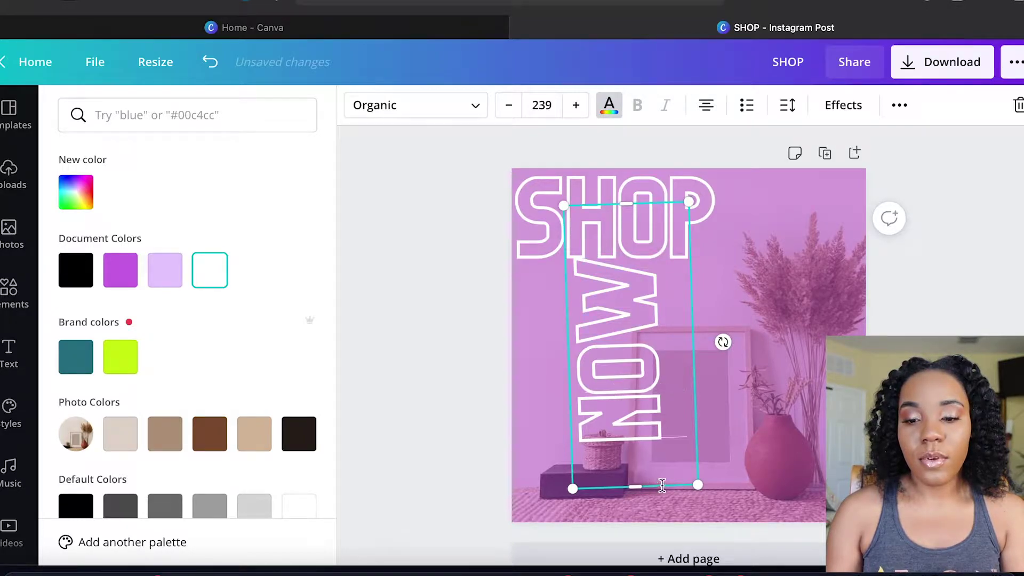
pyautogui.press('Escape')
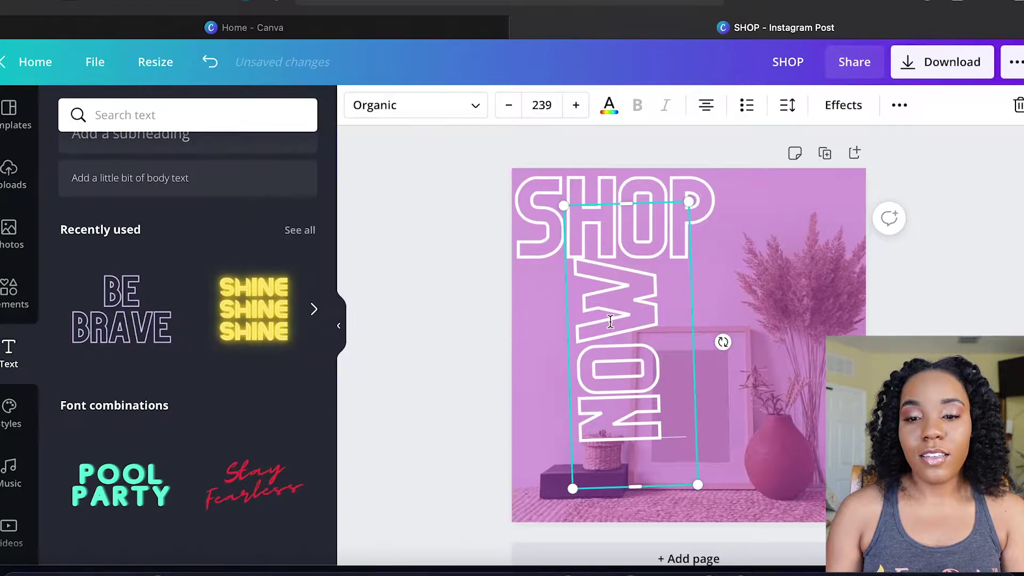
pyautogui.click(914, 306)
pyautogui.moveTo(592, 331); pyautogui.dragTo(734, 243)
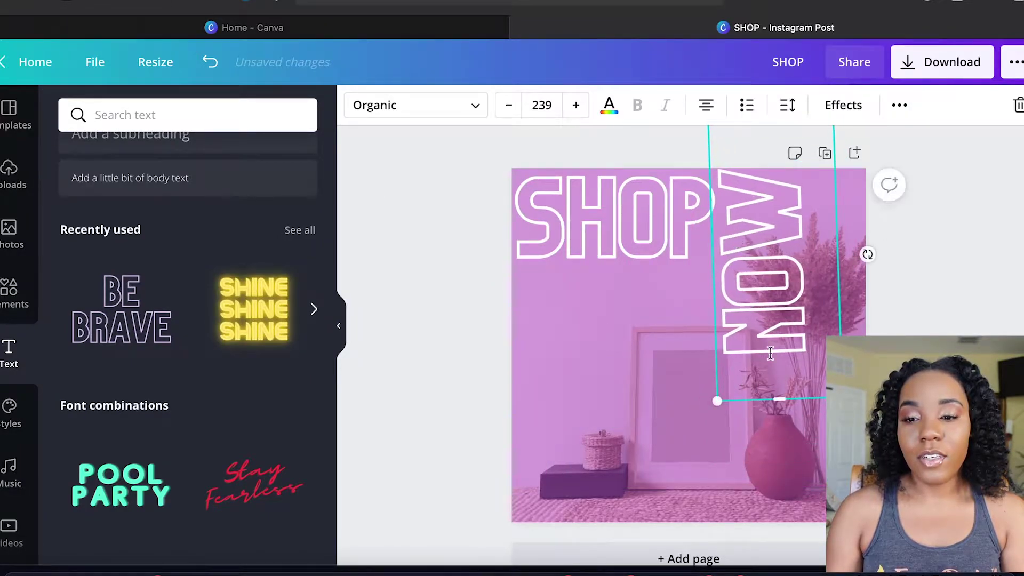
pyautogui.moveTo(867, 256); pyautogui.dragTo(867, 257)
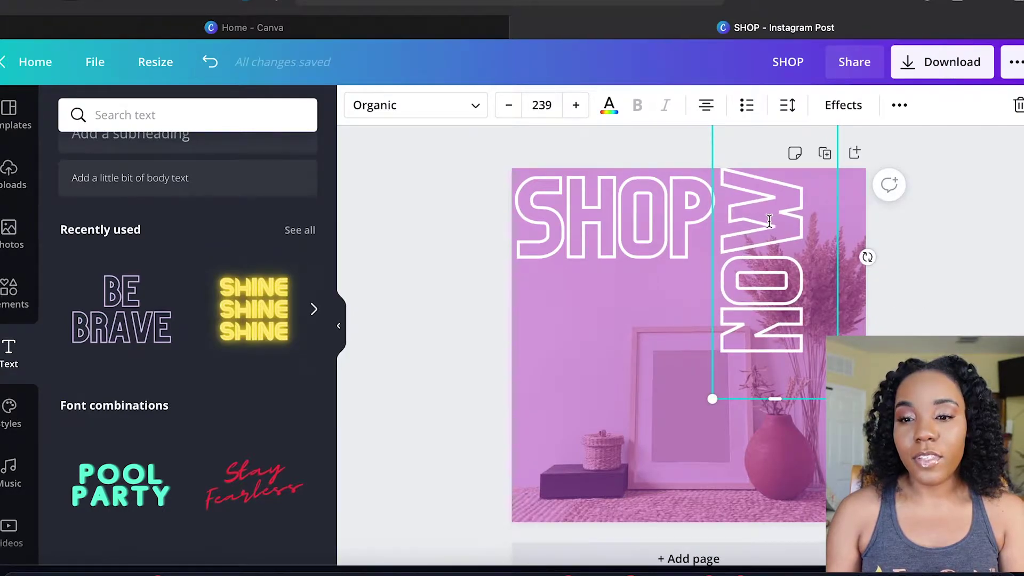
pyautogui.moveTo(769, 220); pyautogui.dragTo(762, 221)
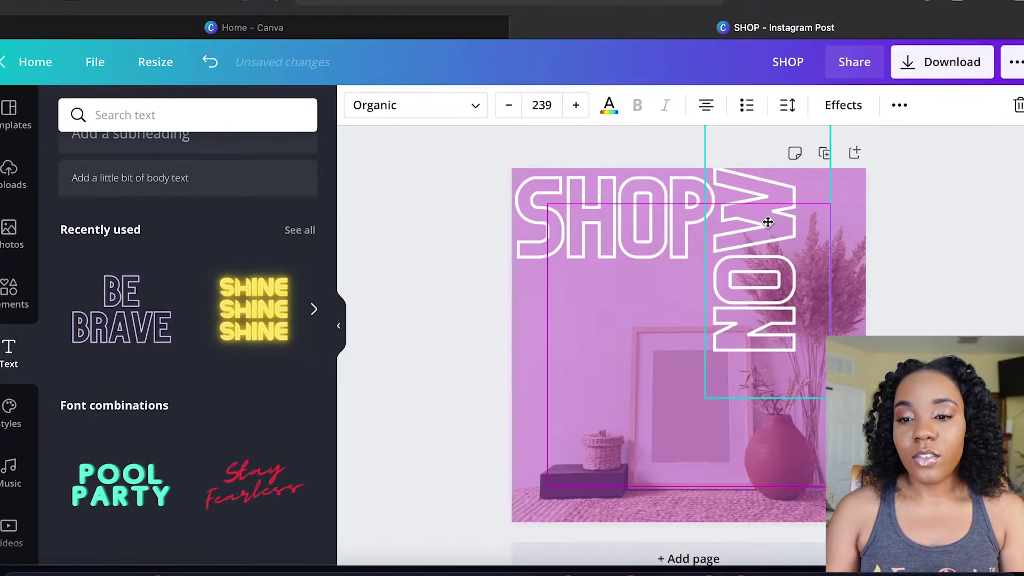
pyautogui.click(997, 288)
# - Duplicate SHOP, turn the copy vertical, and place it along the right edge
pyautogui.click(624, 217)
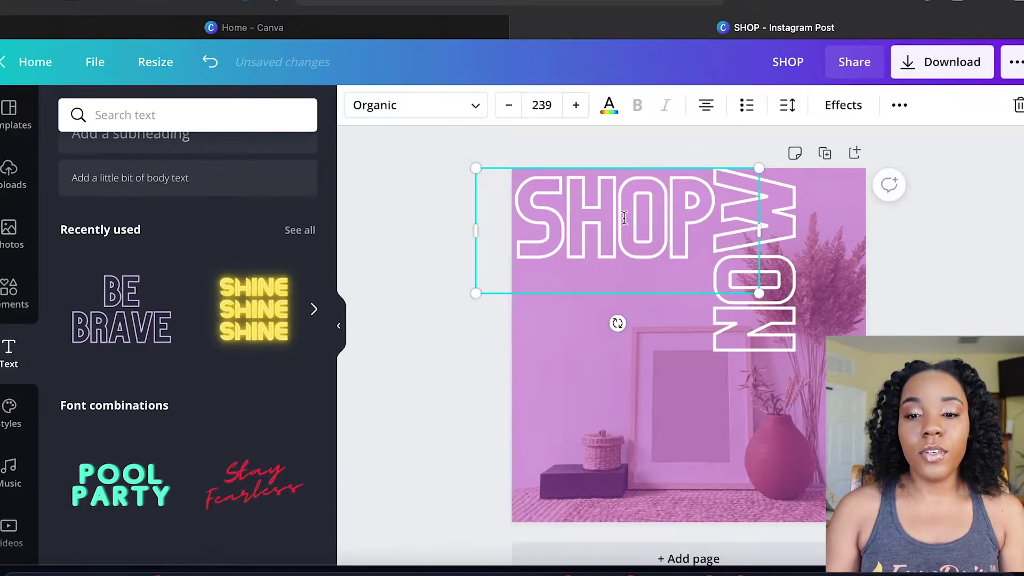
pyautogui.hotkey('ctrl', 'd')
pyautogui.moveTo(624, 218); pyautogui.dragTo(779, 395)
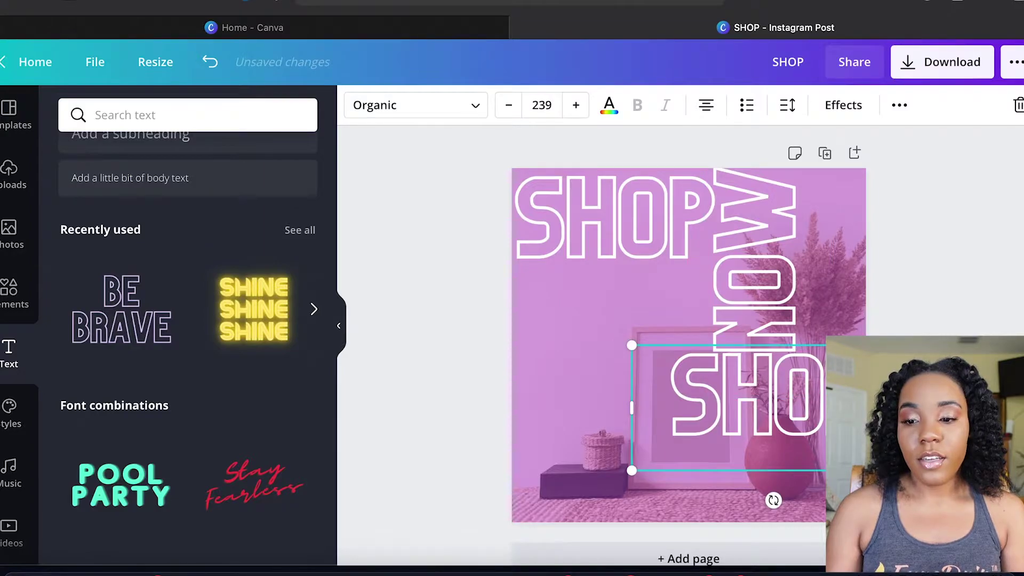
pyautogui.moveTo(773, 499); pyautogui.dragTo(858, 402)
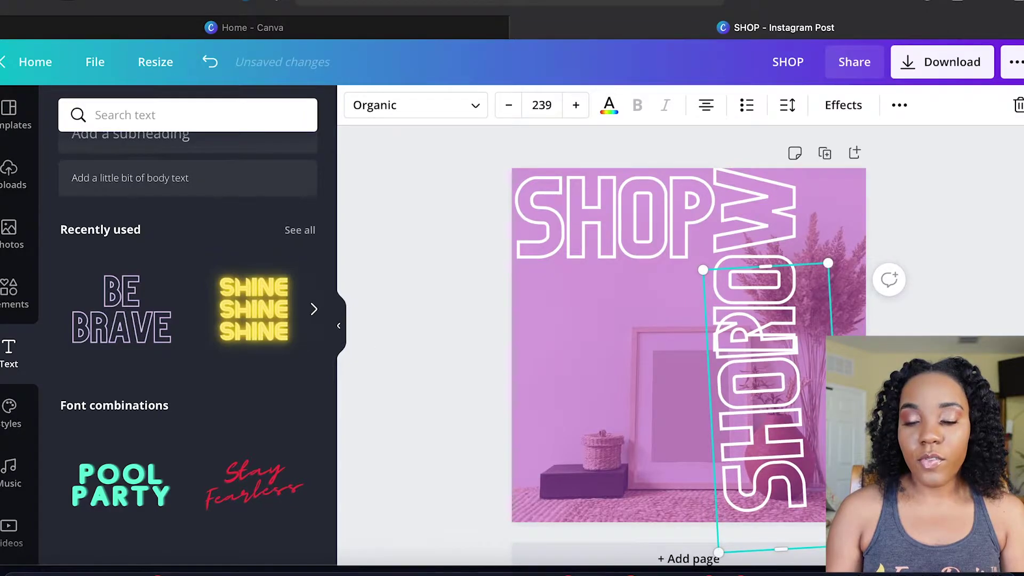
pyautogui.moveTo(773, 411); pyautogui.dragTo(854, 275)
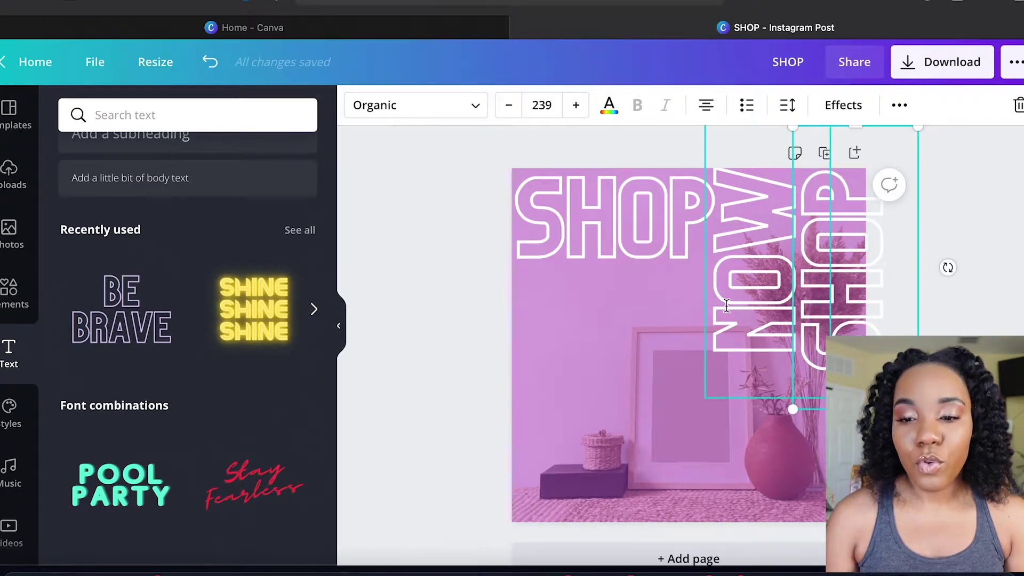
# - Copy NOW to the left side and retype the copy as 'NEW'
pyautogui.moveTo(727, 306); pyautogui.dragTo(579, 395)
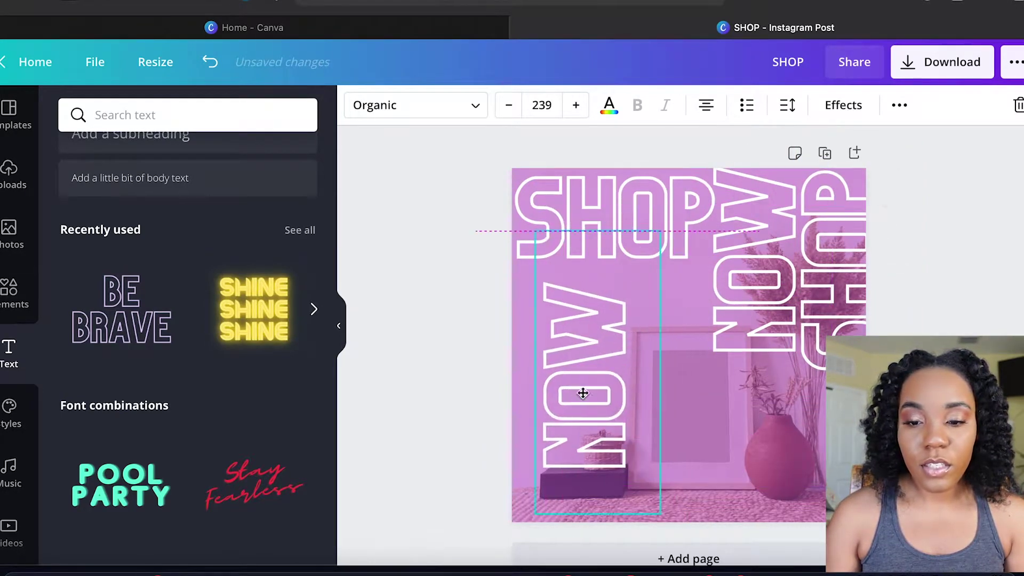
pyautogui.doubleClick(588, 390)
pyautogui.write('CLOTHES')
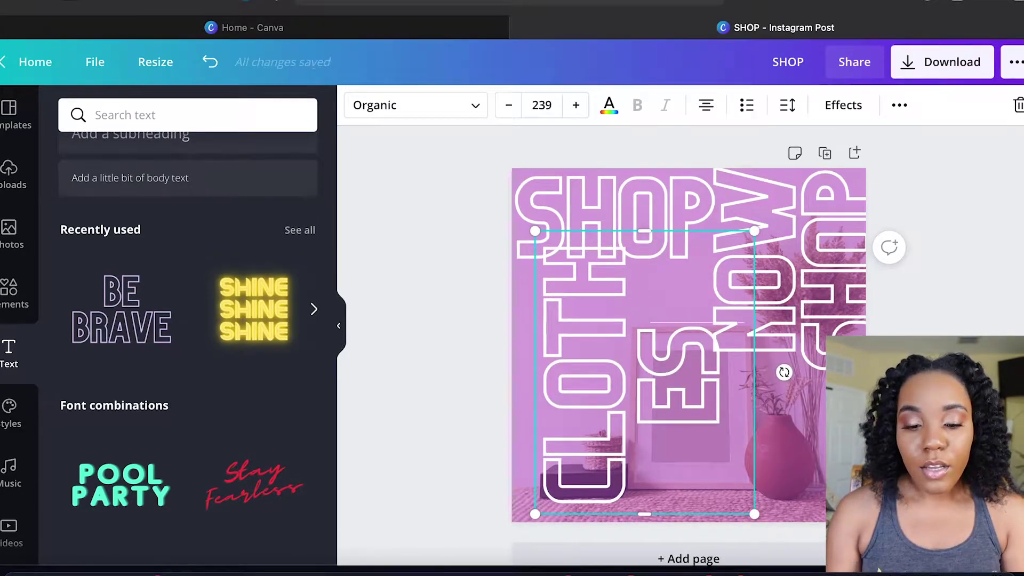
pyautogui.press('BackSpace')
pyautogui.press('BackSpace')
pyautogui.press('BackSpace')
pyautogui.press('BackSpace')
pyautogui.press('BackSpace')
pyautogui.press('BackSpace')
pyautogui.press('BackSpace')
pyautogui.write('D')
pyautogui.press('BackSpace')
pyautogui.write('NE')
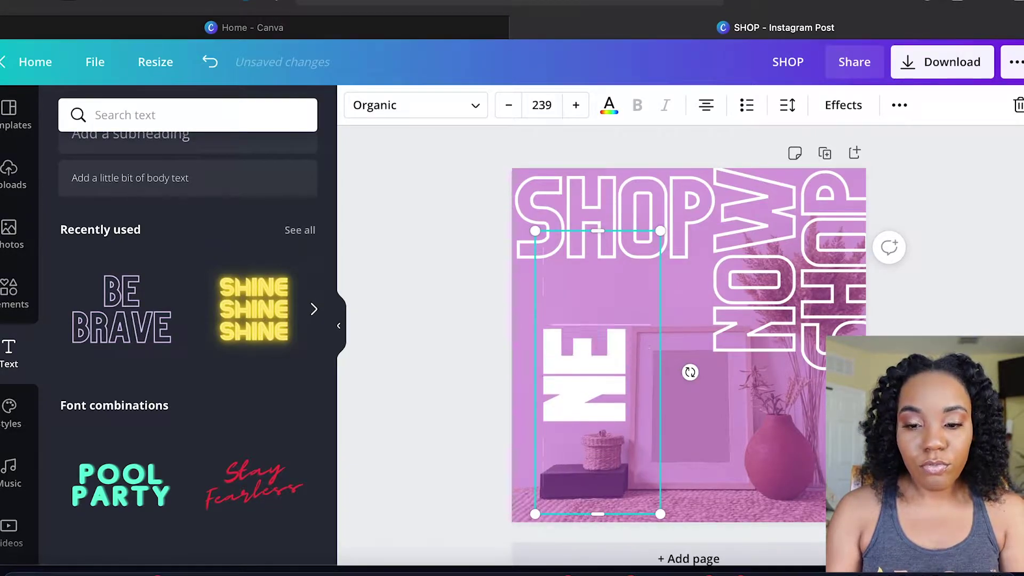
pyautogui.write('W')
# - Make NEW white outlined and move it to the left edge below SHOP
pyautogui.doubleClick(587, 390)
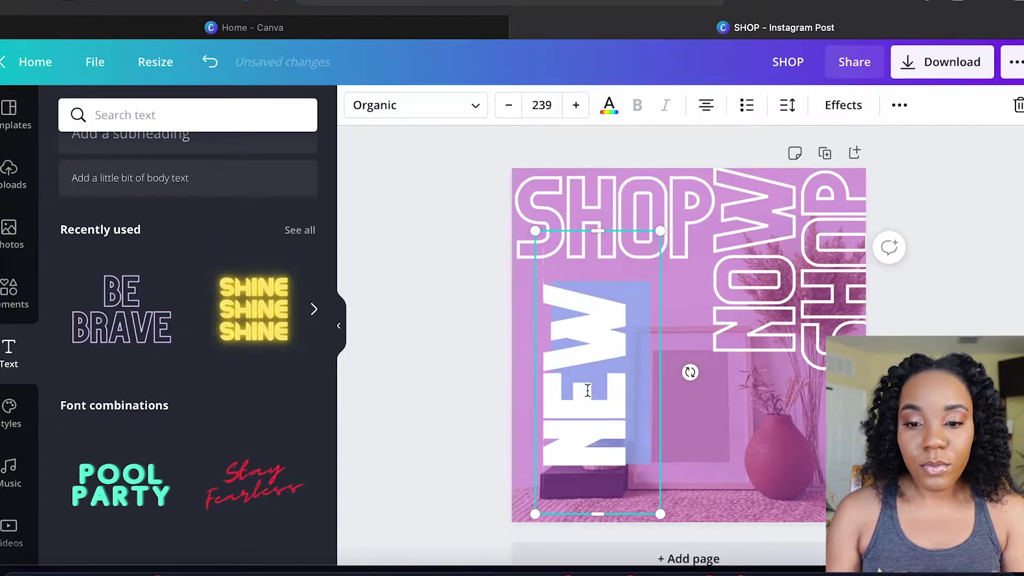
pyautogui.click(609, 109)
pyautogui.click(126, 275)
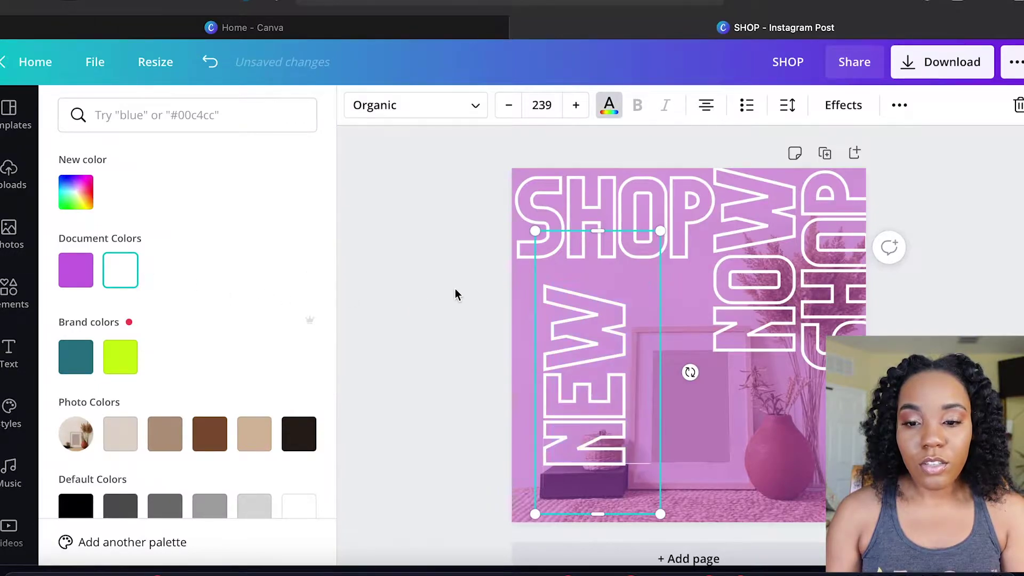
pyautogui.click(455, 289)
pyautogui.click(533, 440)
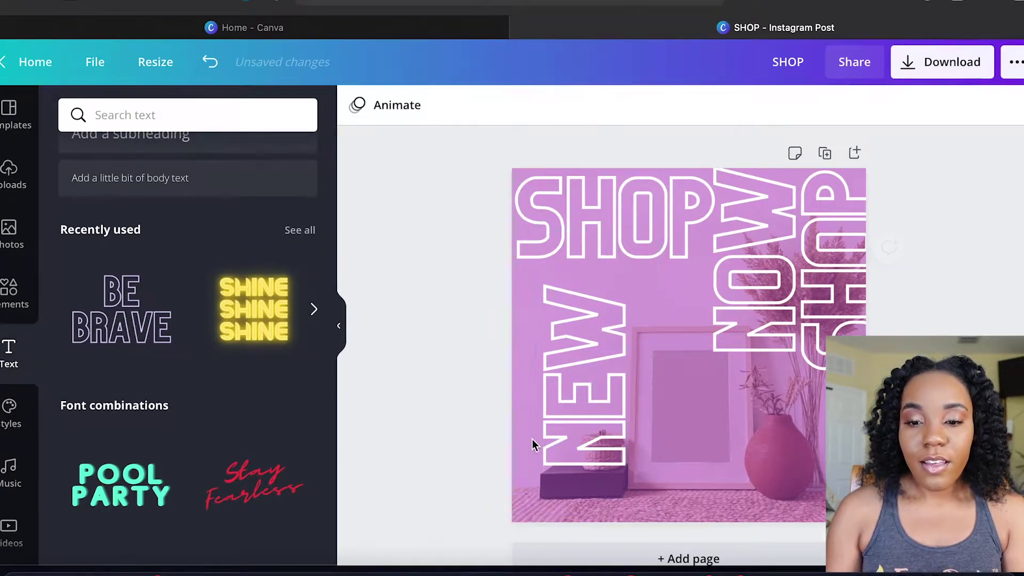
pyautogui.moveTo(566, 432); pyautogui.dragTo(541, 413)
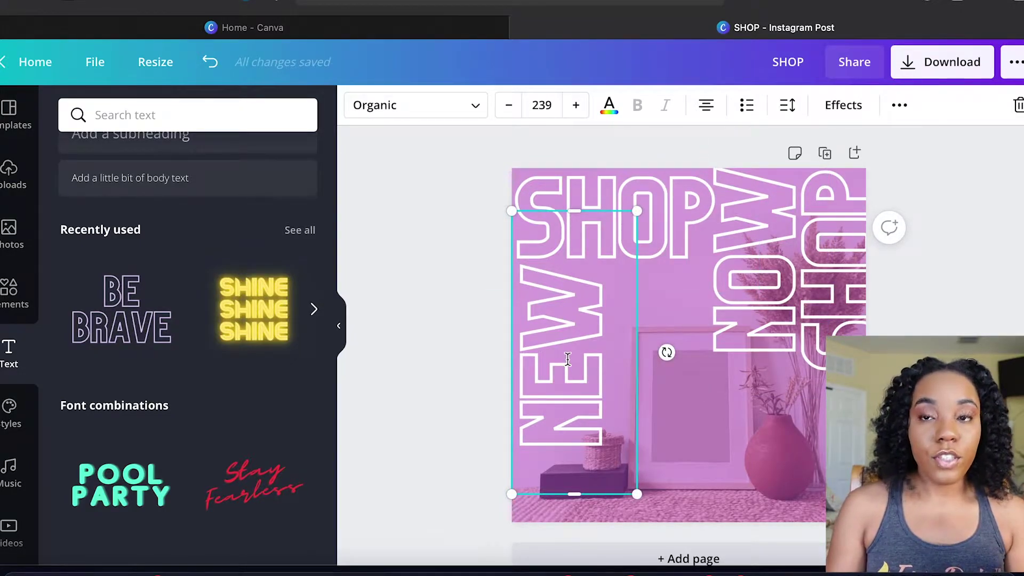
# - Duplicate NEW, retype the copy as 'DRESS', and move it lower in the middle
pyautogui.hotkey('ctrl', 'd')
pyautogui.moveTo(568, 359); pyautogui.dragTo(666, 363)
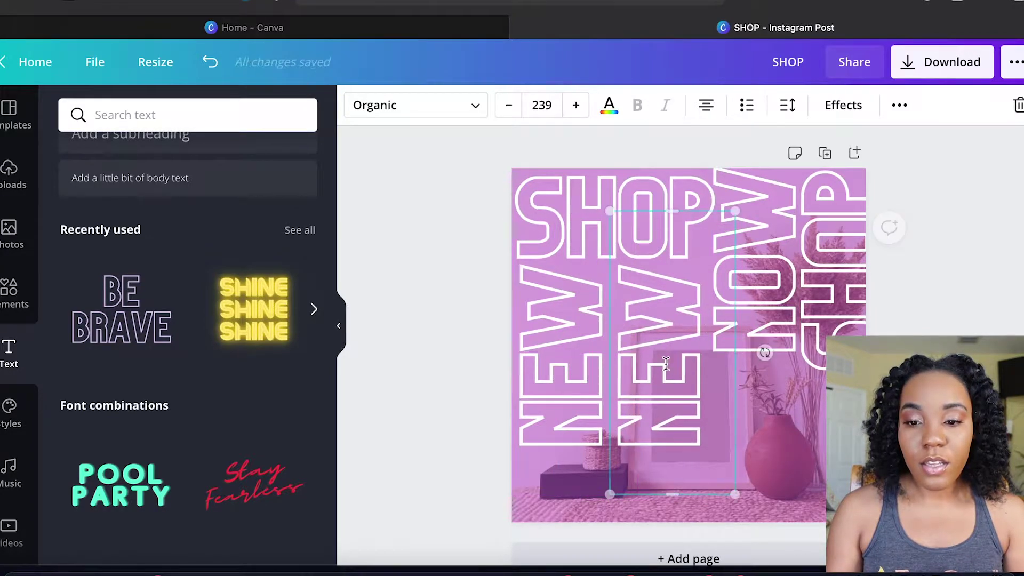
pyautogui.doubleClick(666, 363)
pyautogui.write('DRE')
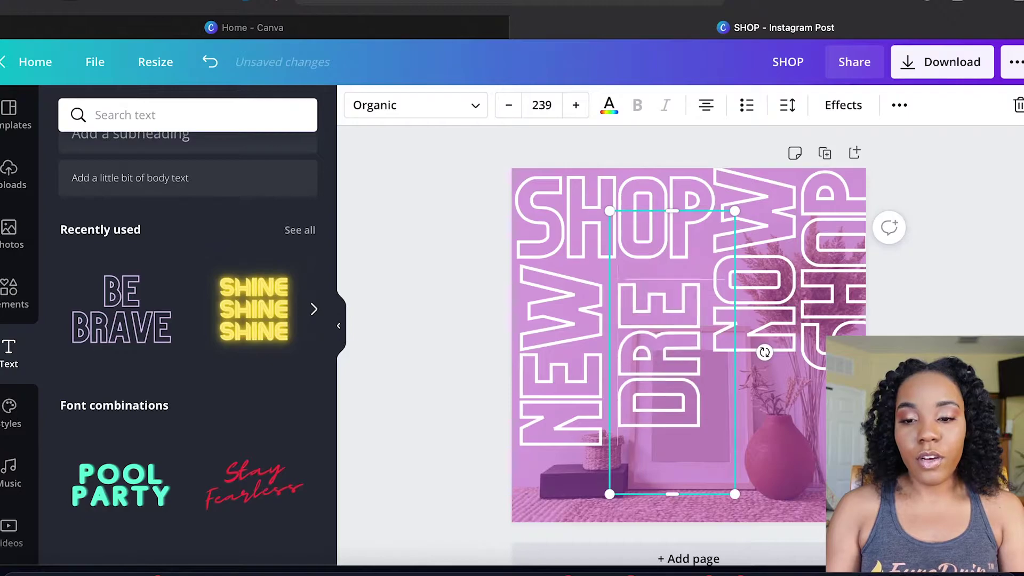
pyautogui.write('E')
pyautogui.press('BackSpace')
pyautogui.write('SS')
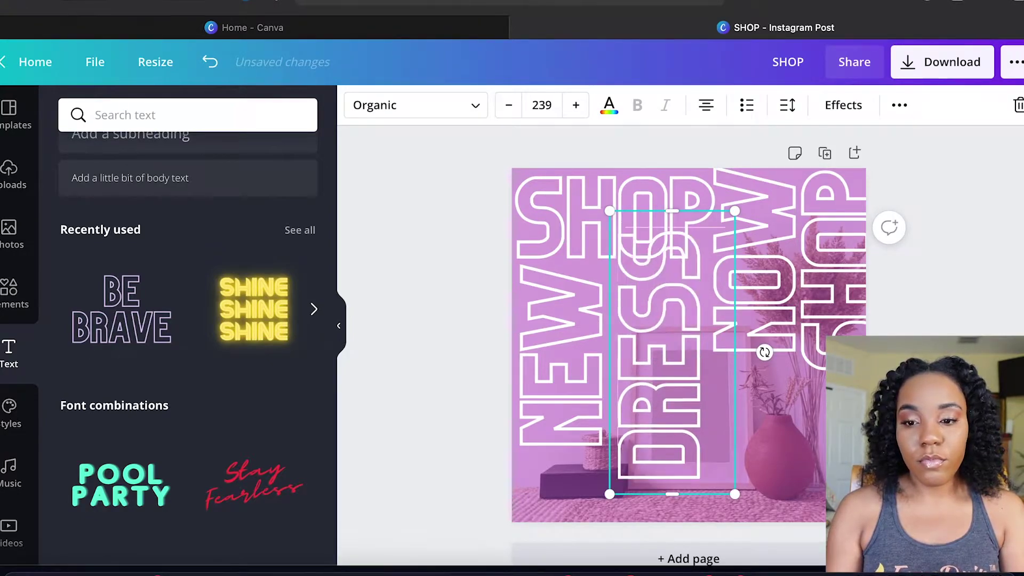
pyautogui.press('Escape')
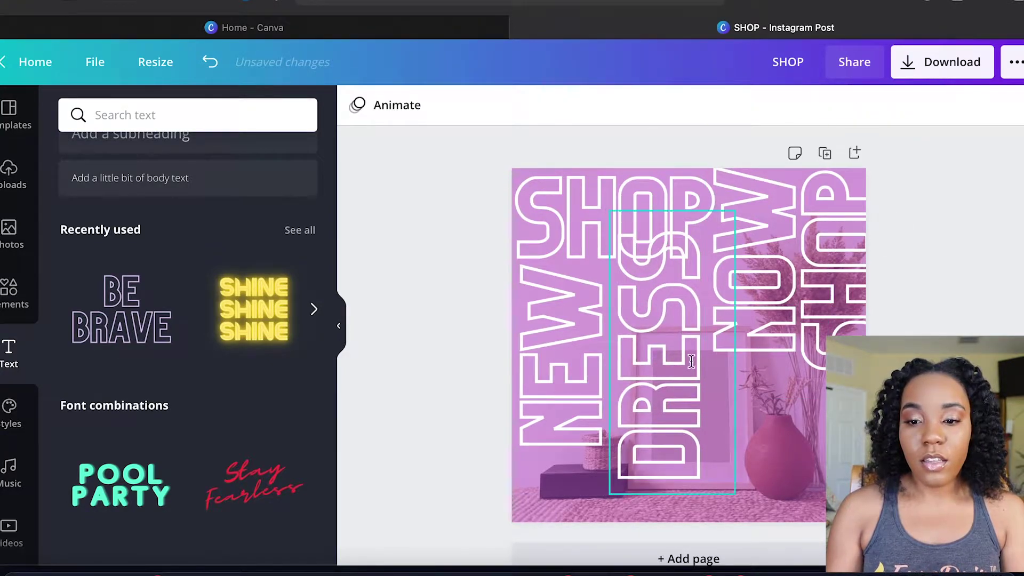
pyautogui.moveTo(692, 361); pyautogui.dragTo(678, 389)
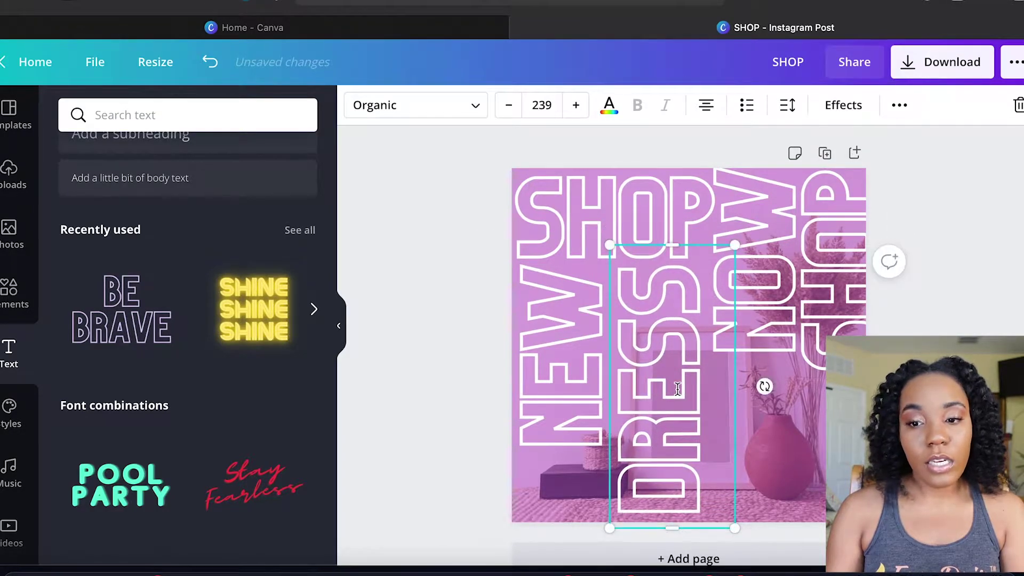
pyautogui.press('Escape')
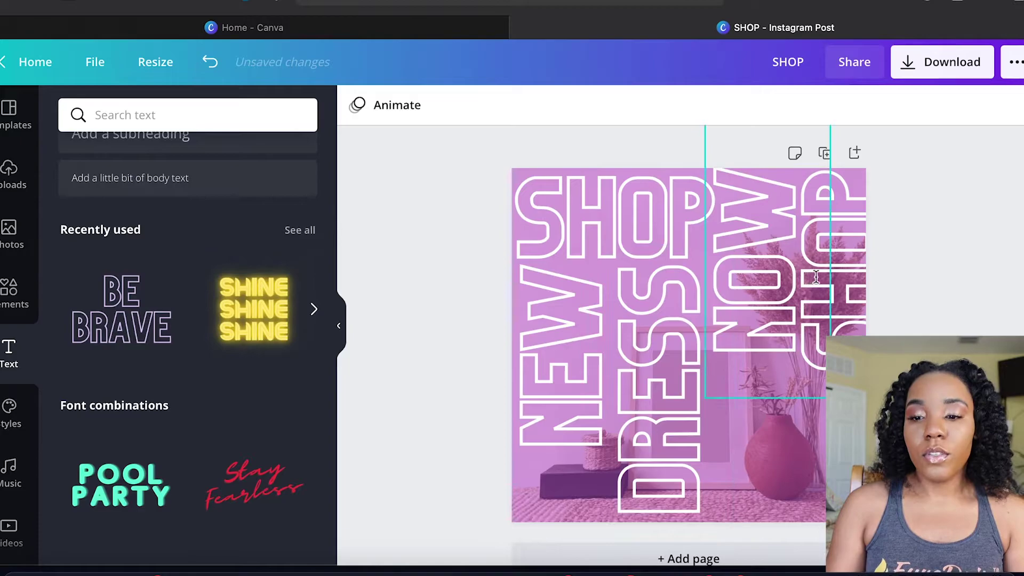
# - Add a DRESS copy rotated nearly horizontal, bleeding off the lower right
pyautogui.click(649, 421)
pyautogui.moveTo(648, 421); pyautogui.dragTo(774, 461)
pyautogui.moveTo(883, 435); pyautogui.dragTo(804, 540)
pyautogui.moveTo(799, 444); pyautogui.dragTo(837, 449)
pyautogui.click(957, 293)
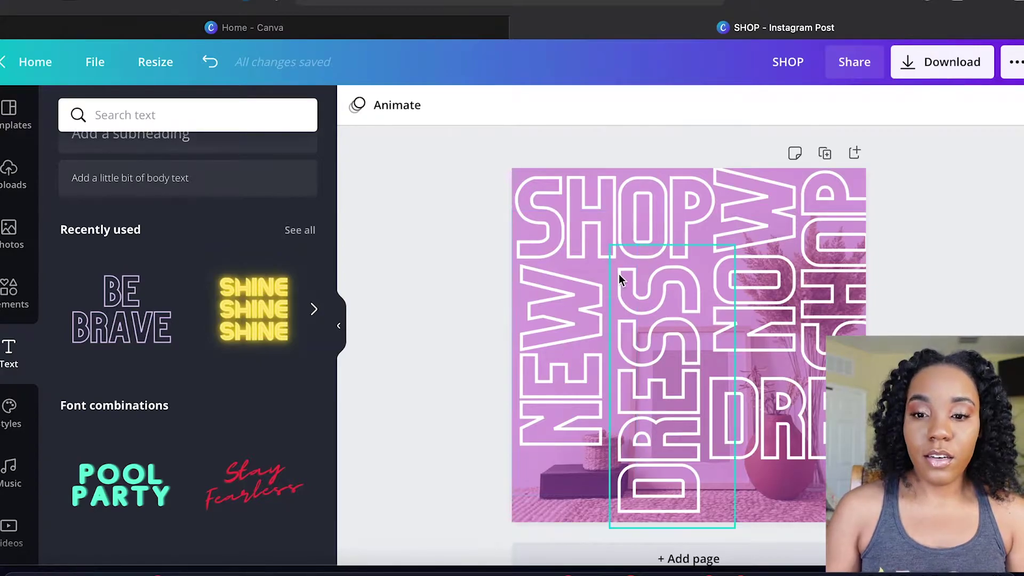
# - Place SHOP copies in the bottom-left corner and along the bottom edge, undoing a stray NOW move
pyautogui.click(618, 214)
pyautogui.moveTo(609, 244); pyautogui.dragTo(522, 489)
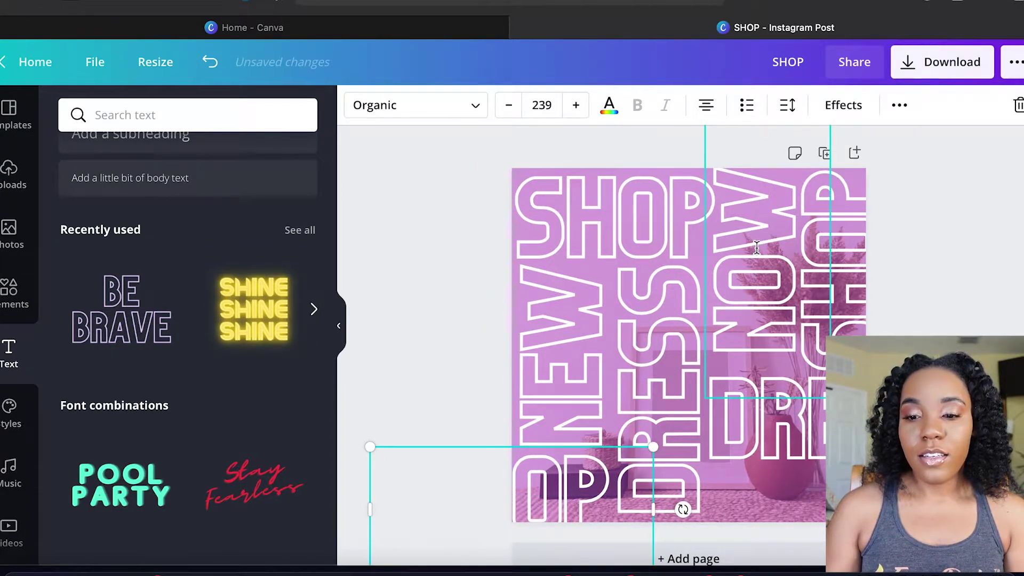
pyautogui.moveTo(756, 247); pyautogui.dragTo(788, 431)
pyautogui.hotkey('ctrl', 'z')
pyautogui.click(632, 219)
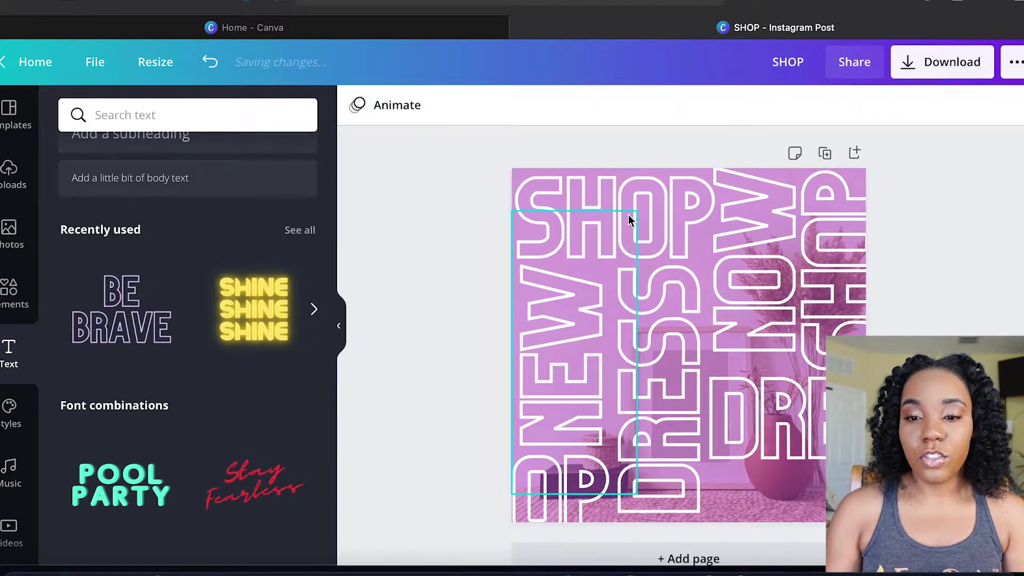
pyautogui.click(663, 187)
pyautogui.moveTo(697, 261); pyautogui.dragTo(800, 491)
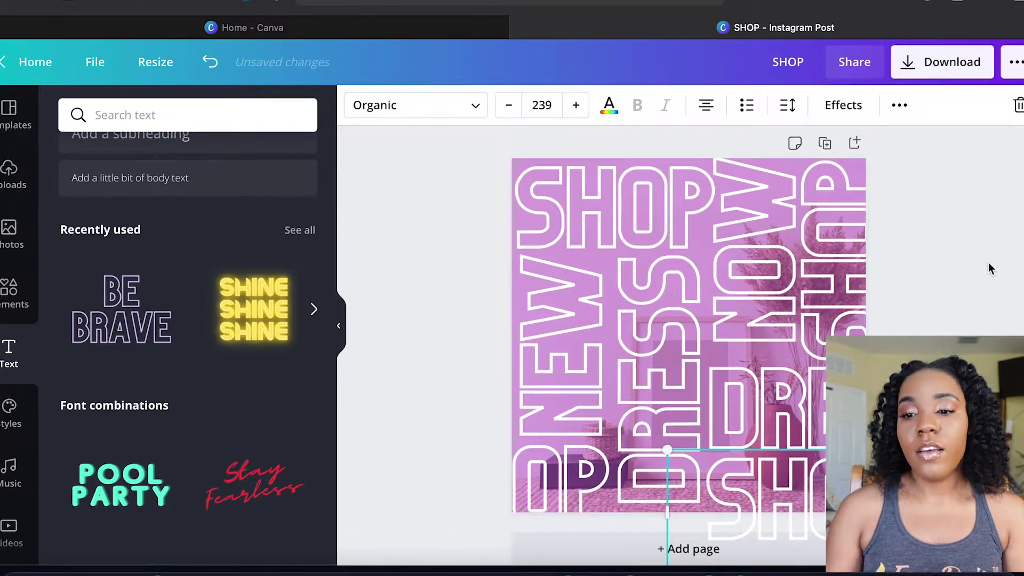
pyautogui.click(926, 241)
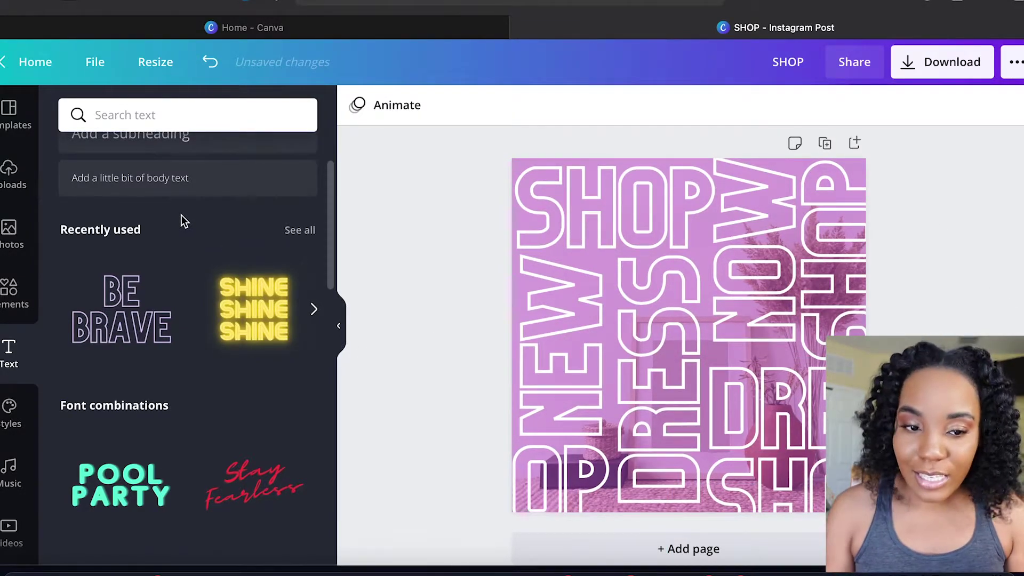
pyautogui.scroll(3, 181, 218)
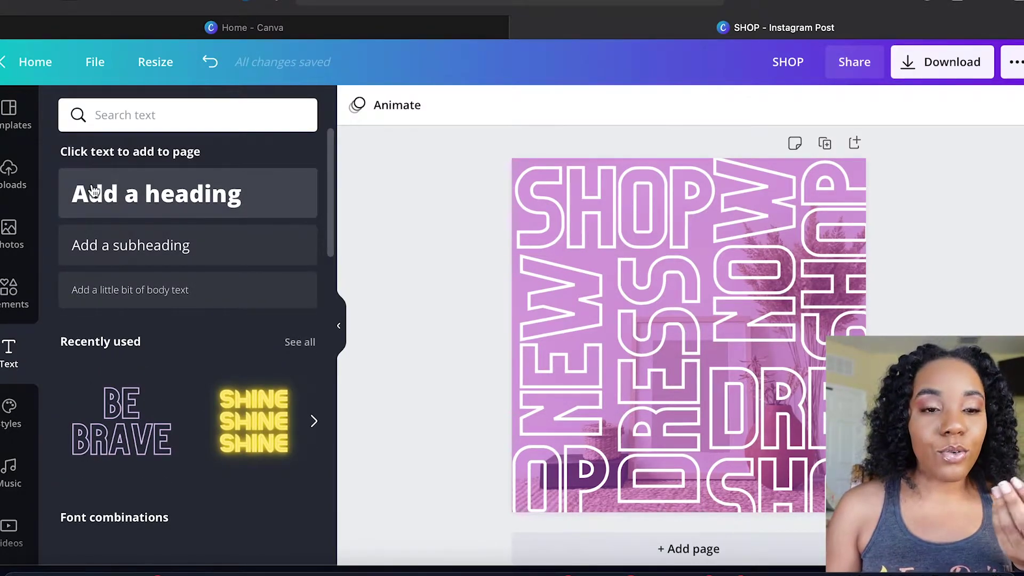
# - Search the Elements library for 'gradient' shapes
pyautogui.moveTo(93, 191); pyautogui.dragTo(8, 281)
pyautogui.click(9, 283)
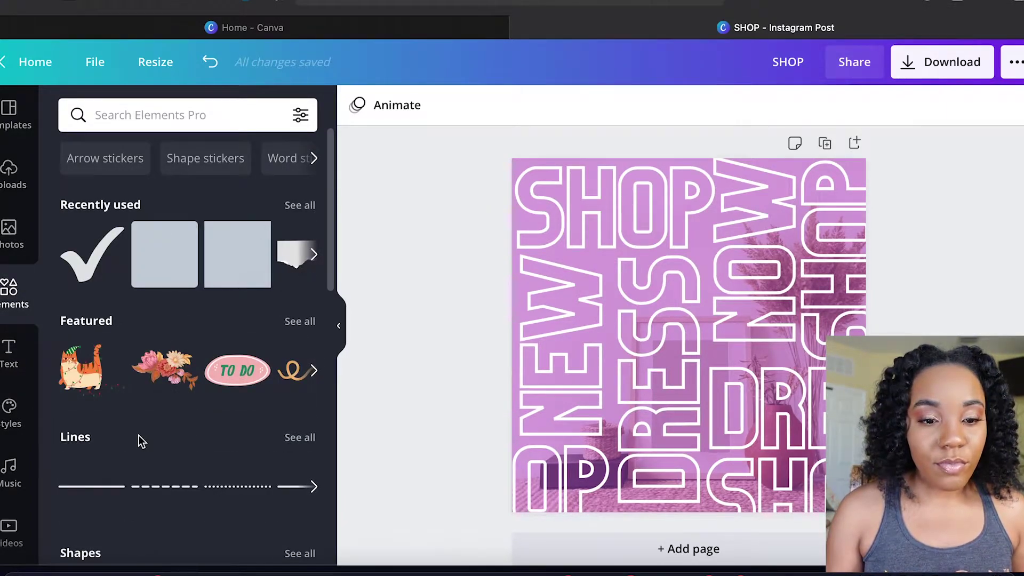
pyautogui.scroll(-10, 139, 436)
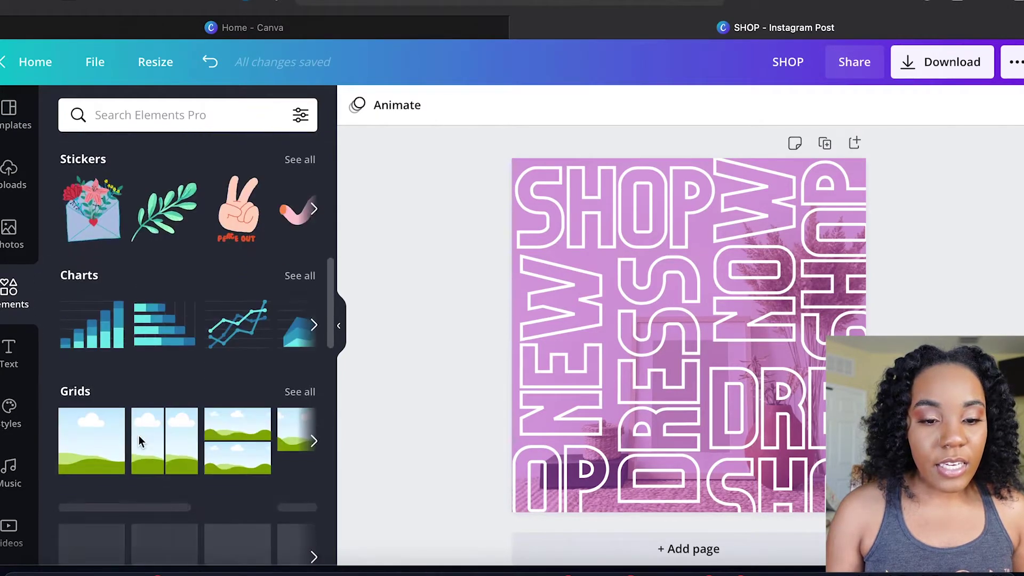
pyautogui.scroll(-2, 139, 438)
pyautogui.scroll(10, 140, 443)
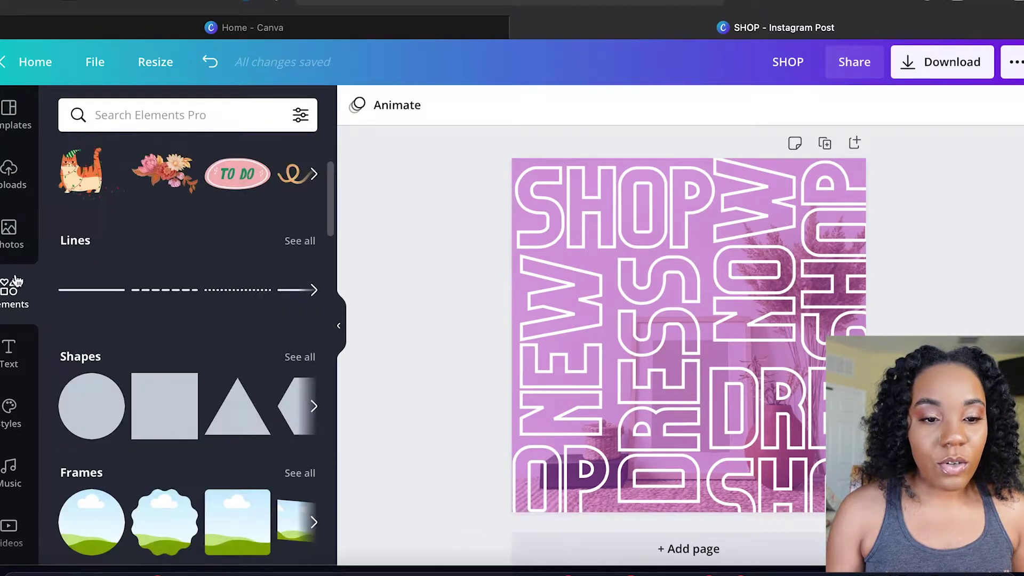
pyautogui.click(125, 115)
pyautogui.write('gradient')
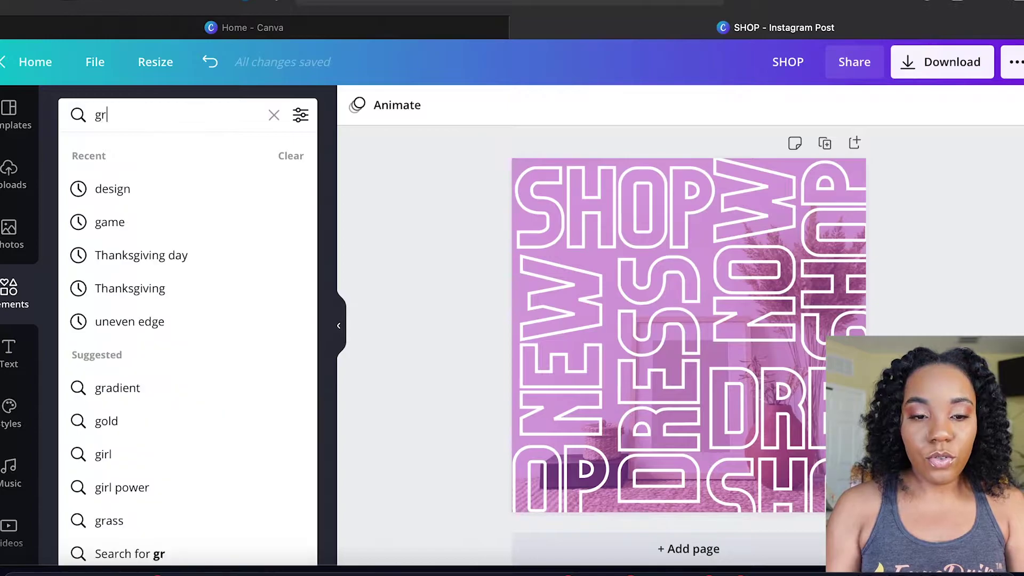
pyautogui.press('Return')
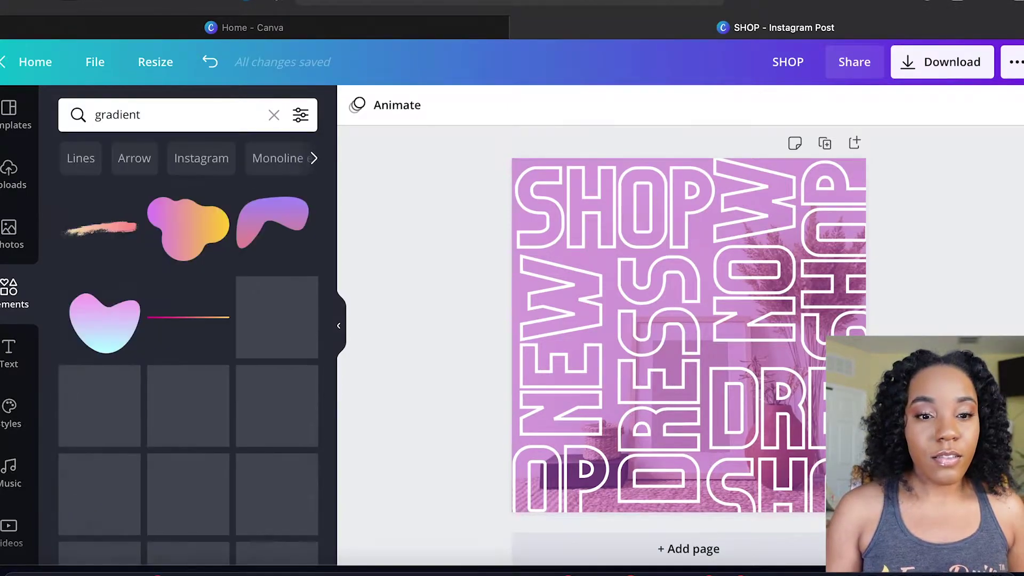
pyautogui.scroll(-4, 172, 432)
pyautogui.scroll(-3, 172, 432)
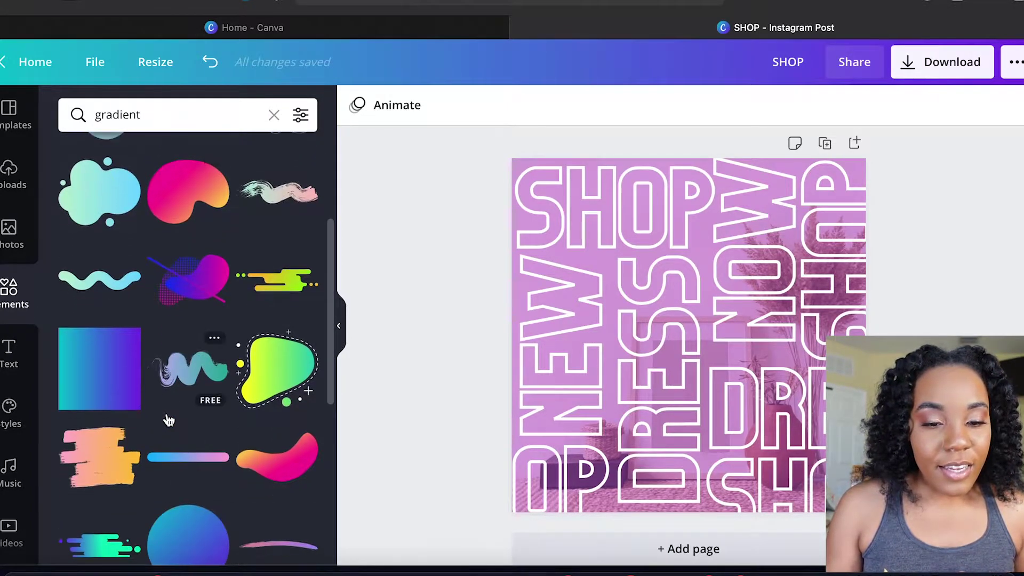
# - Add the teal-to-purple gradient square and try pink, white and purple colour combinations
pyautogui.click(92, 235)
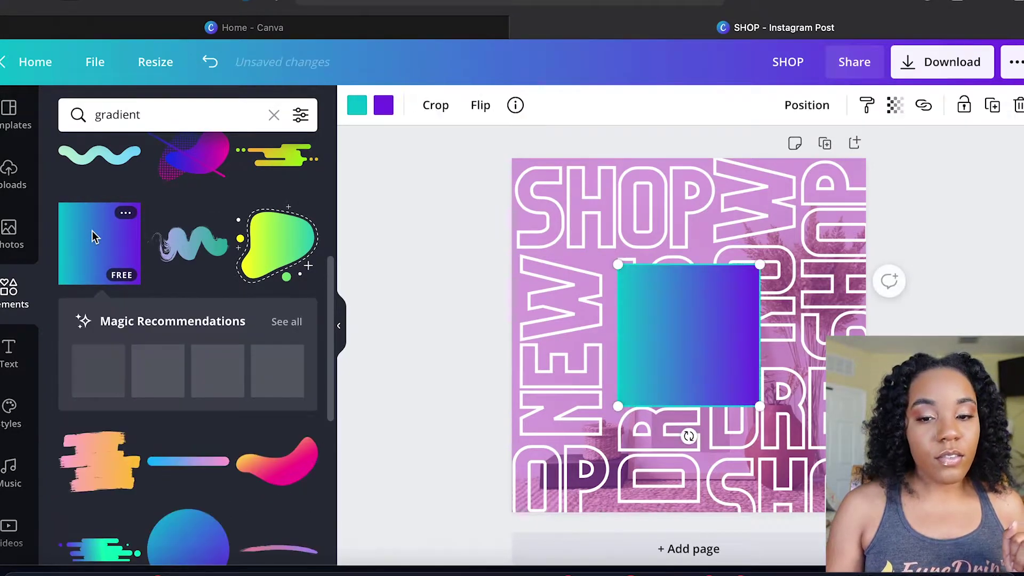
pyautogui.click(383, 106)
pyautogui.click(354, 106)
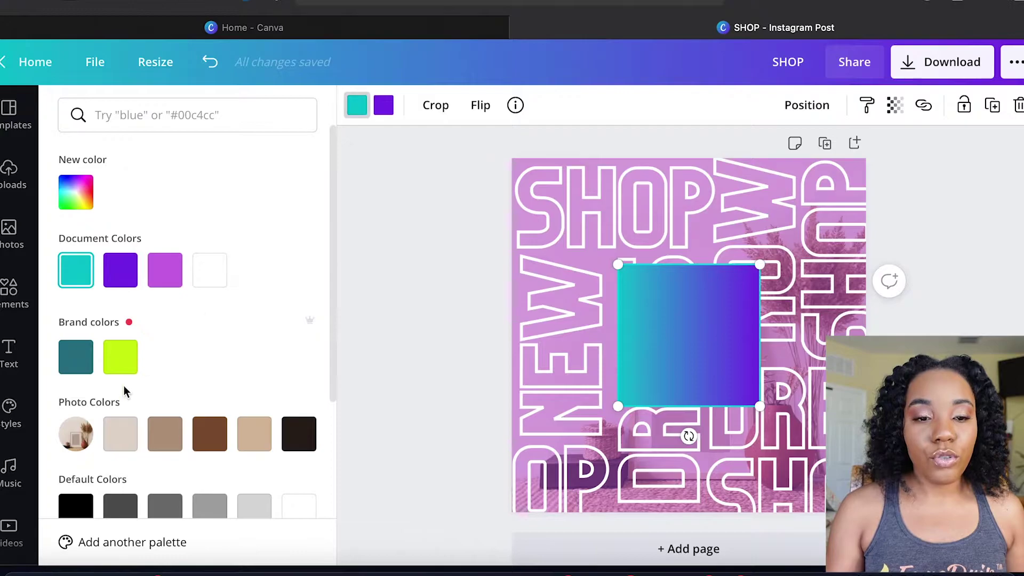
pyautogui.scroll(-2, 124, 385)
pyautogui.scroll(2, 124, 386)
pyautogui.click(166, 272)
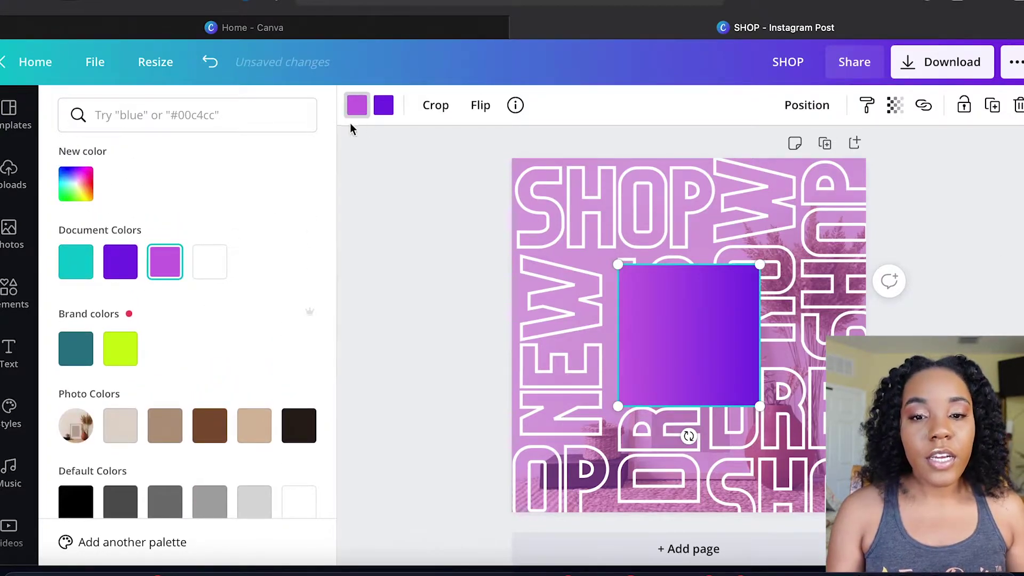
pyautogui.click(384, 106)
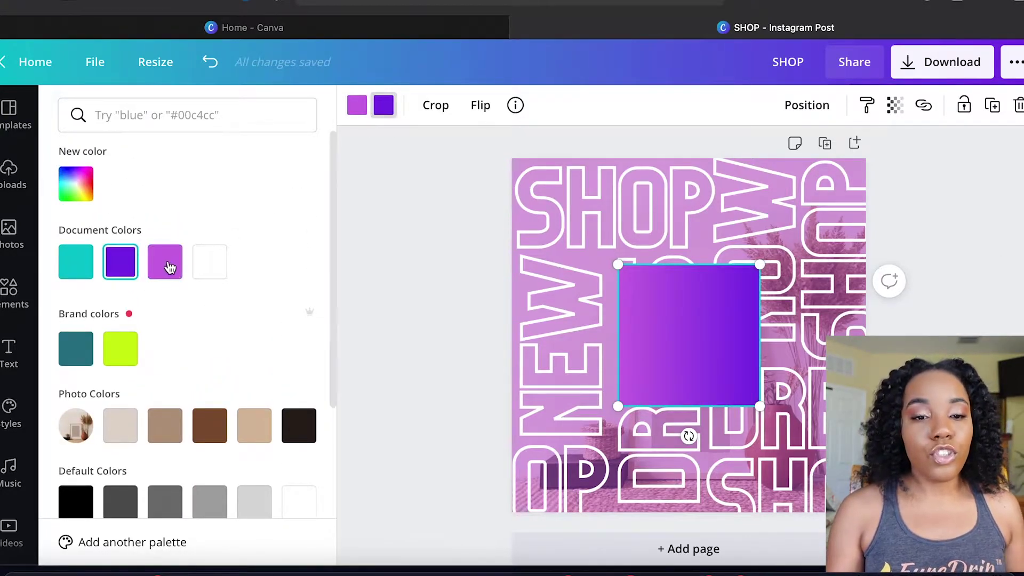
pyautogui.click(211, 267)
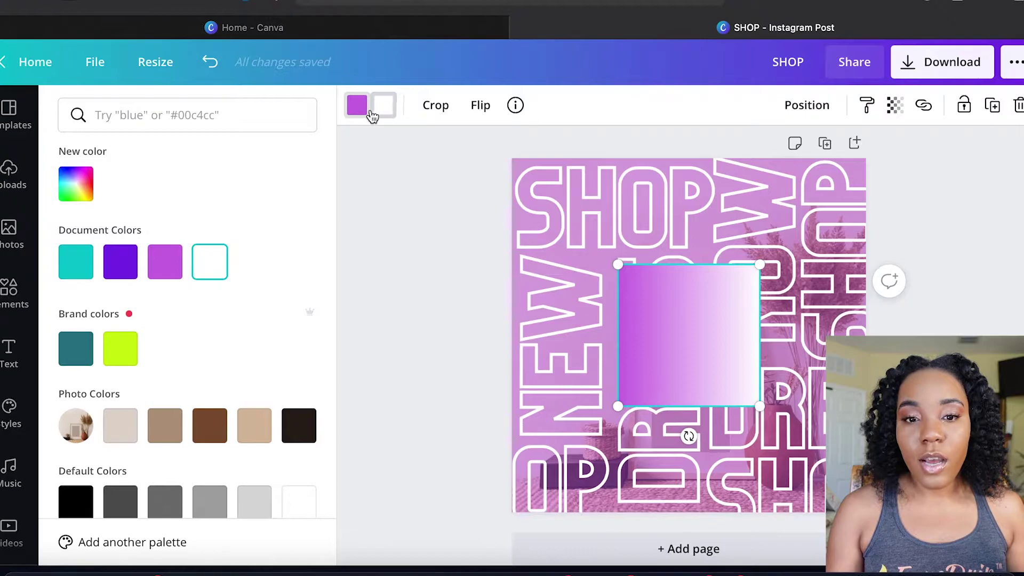
pyautogui.click(359, 106)
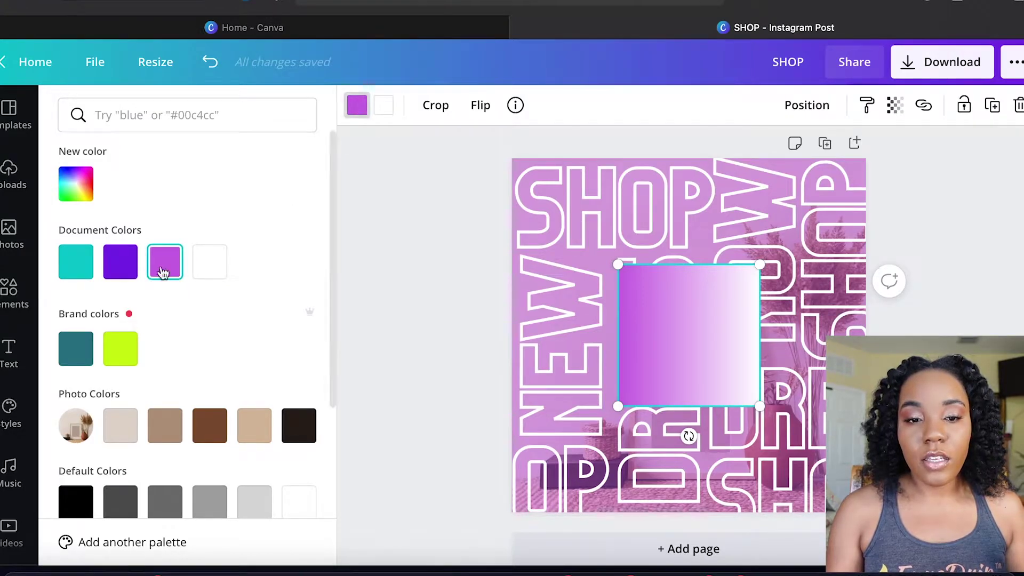
pyautogui.click(207, 270)
pyautogui.click(382, 110)
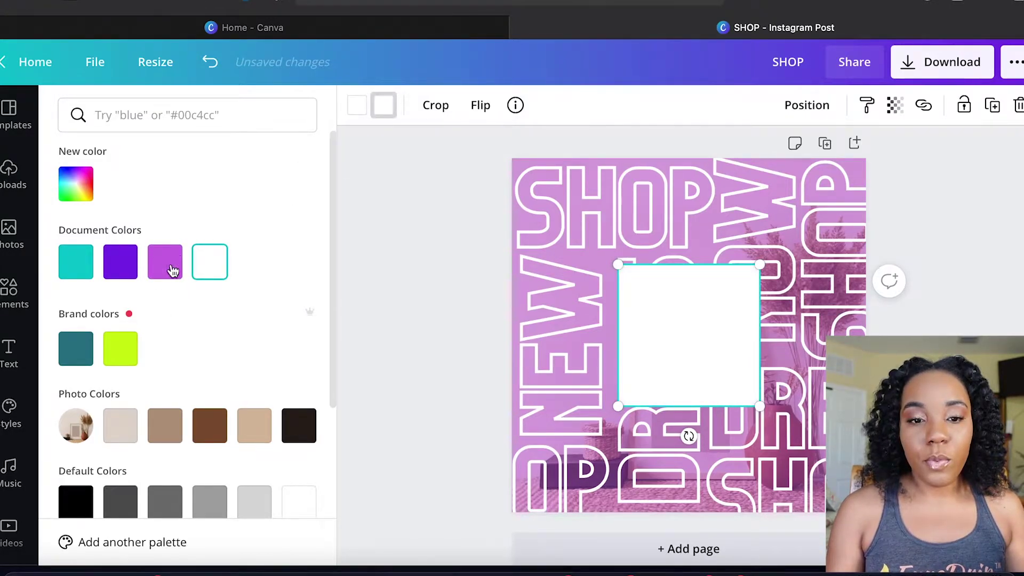
pyautogui.click(171, 266)
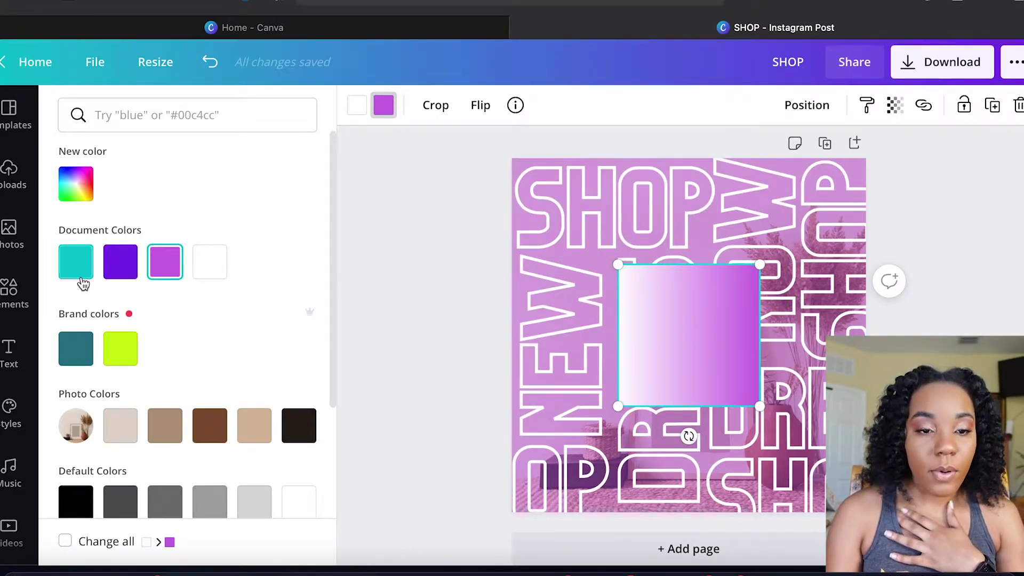
# - Replace it with the teal-blue gradient square, recoloured magenta fading to white
pyautogui.click(9, 288)
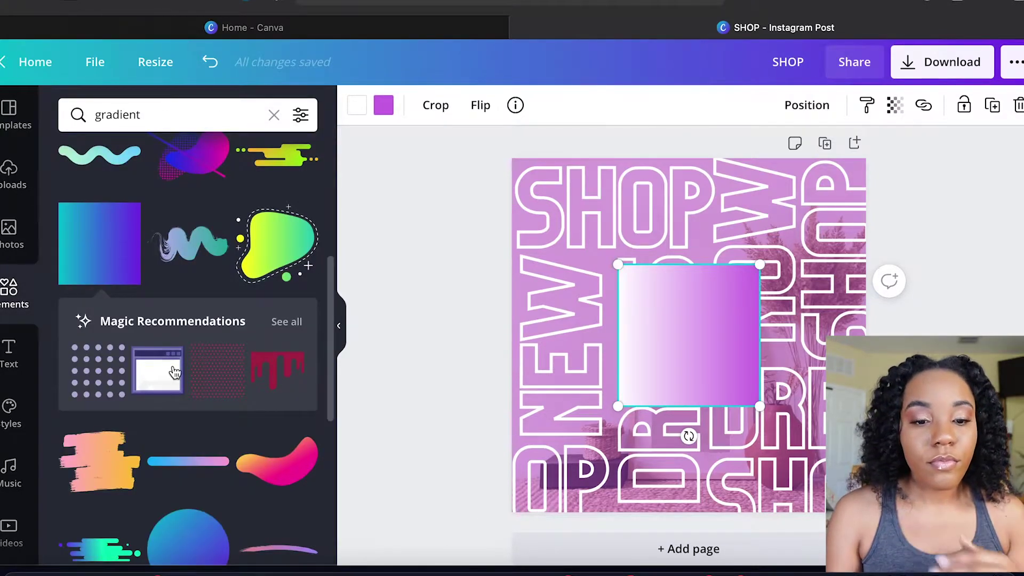
pyautogui.scroll(-10, 171, 371)
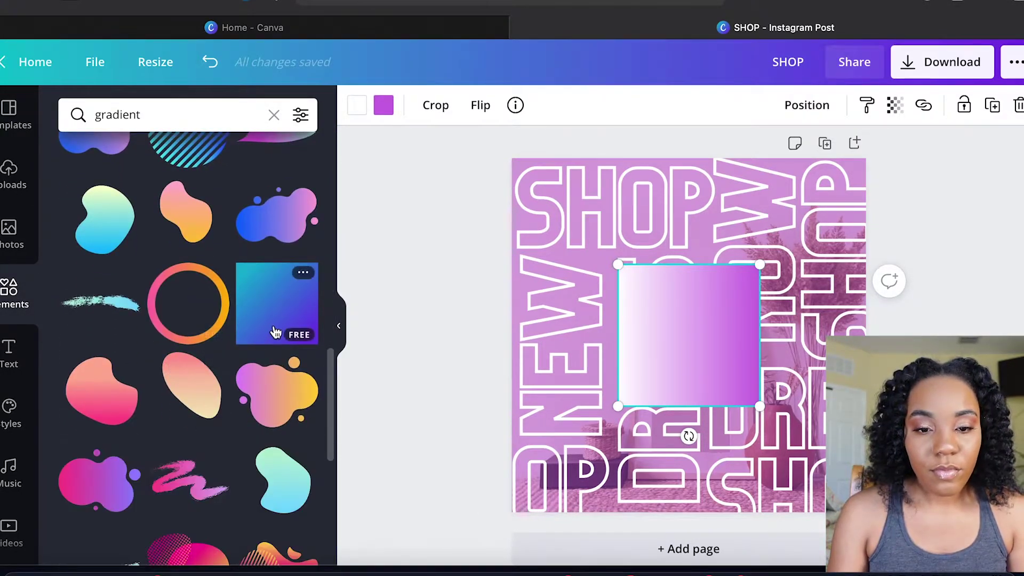
pyautogui.click(275, 331)
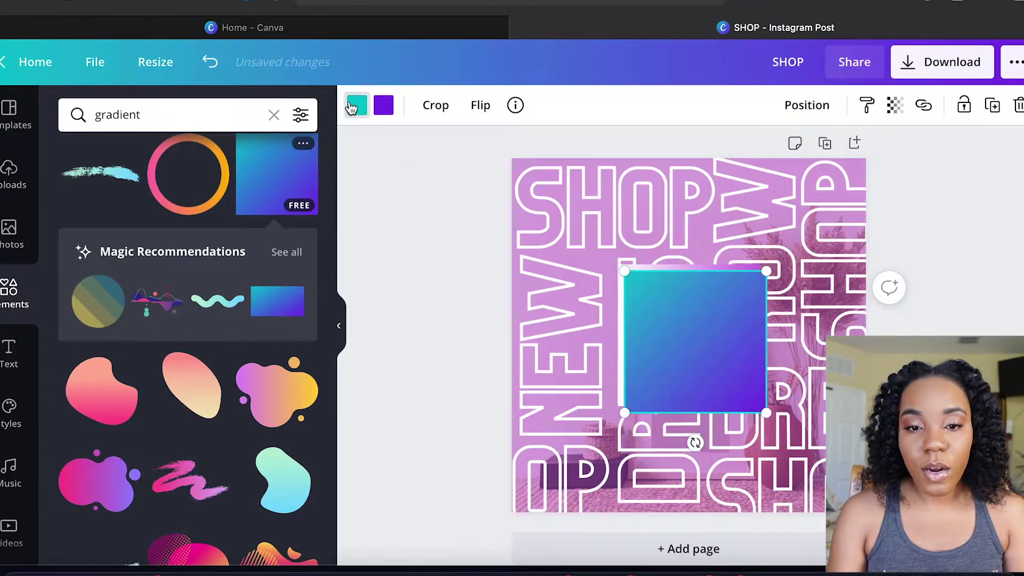
pyautogui.click(355, 106)
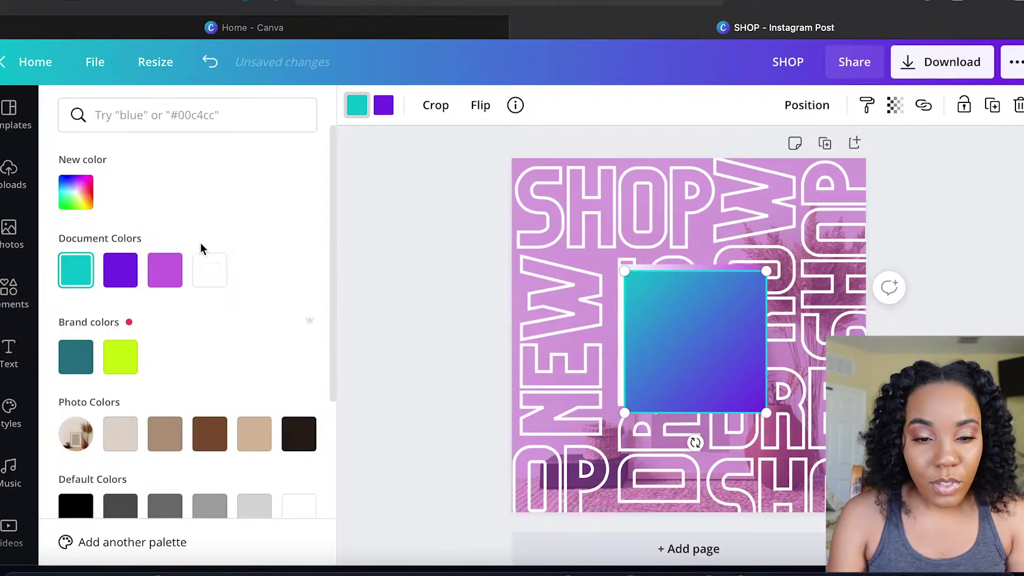
pyautogui.click(169, 275)
pyautogui.click(383, 105)
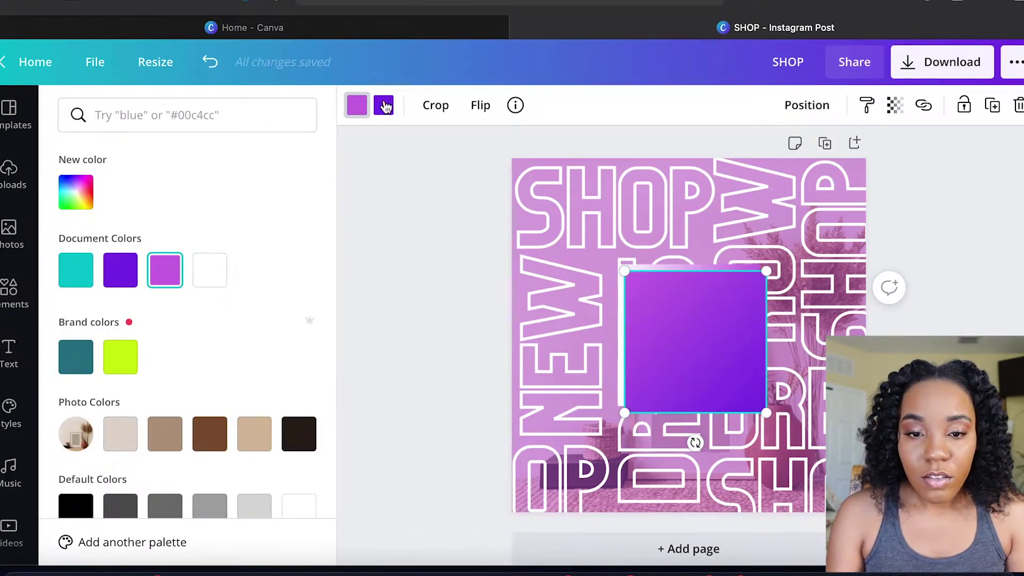
pyautogui.click(209, 278)
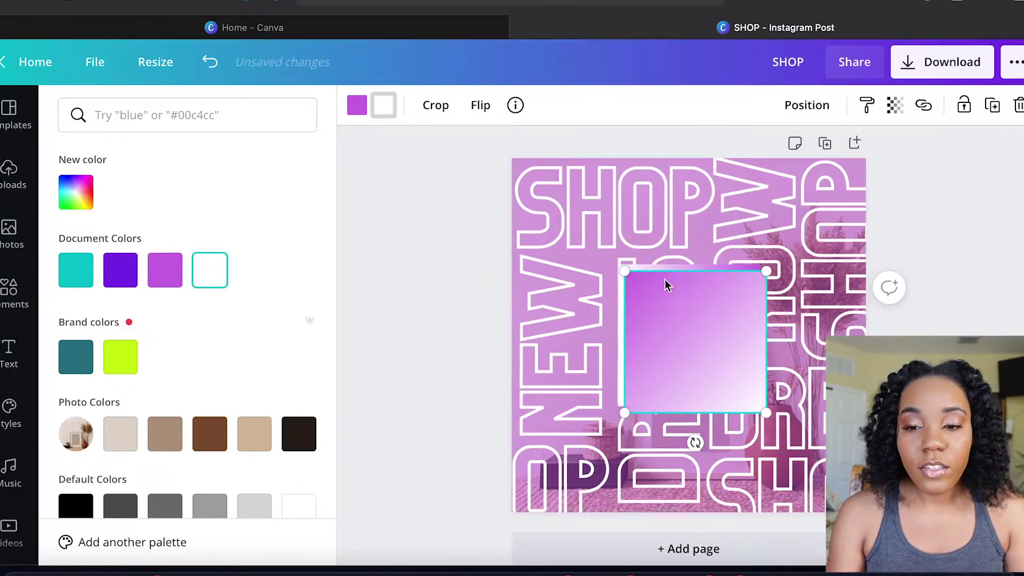
# - Delete the extra gradient square and stretch the remaining one over the whole design
pyautogui.moveTo(673, 315); pyautogui.dragTo(759, 199)
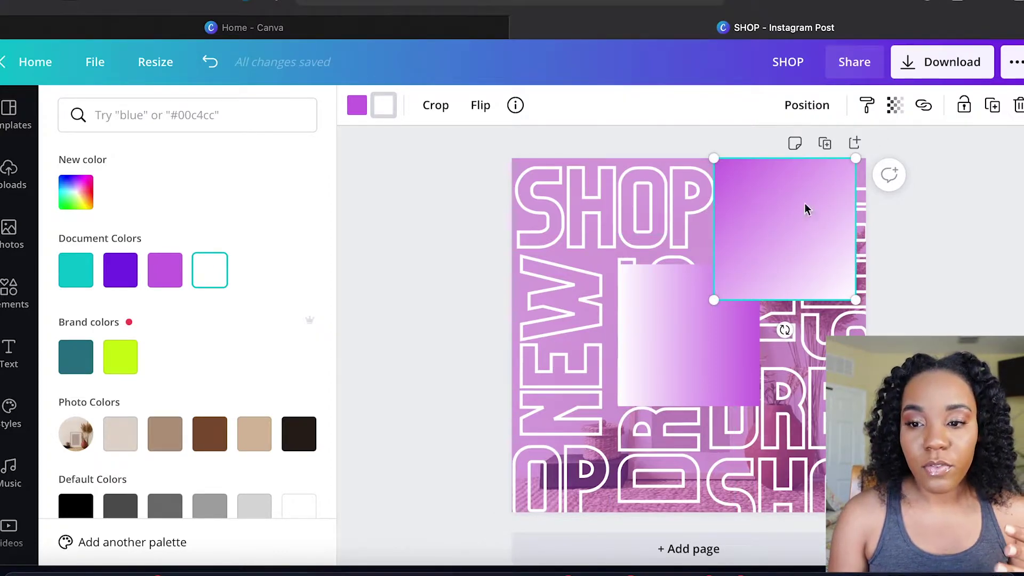
pyautogui.click(681, 340)
pyautogui.press('Delete')
pyautogui.moveTo(765, 228); pyautogui.dragTo(588, 238)
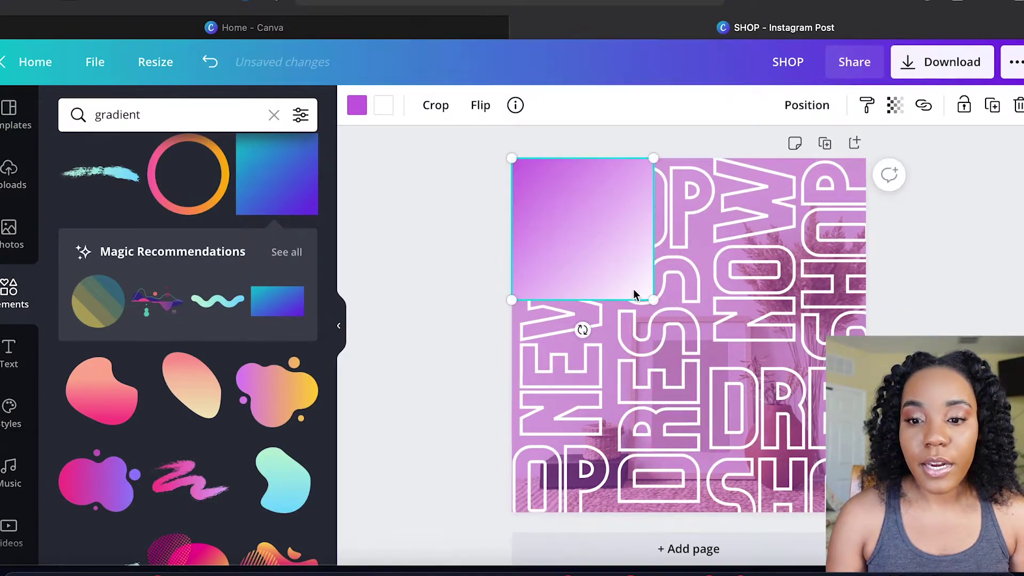
pyautogui.moveTo(760, 410); pyautogui.dragTo(866, 513)
# - Set the gradient overlay's transparency to about 53
pyautogui.click(905, 108)
pyautogui.moveTo(838, 150); pyautogui.dragTo(795, 152)
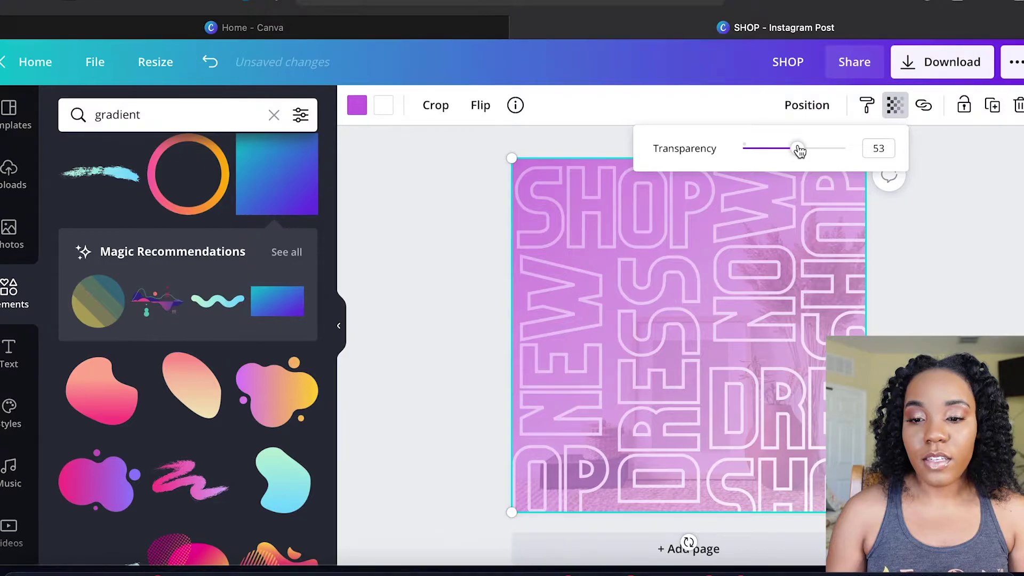
pyautogui.click(931, 310)
pyautogui.click(932, 310)
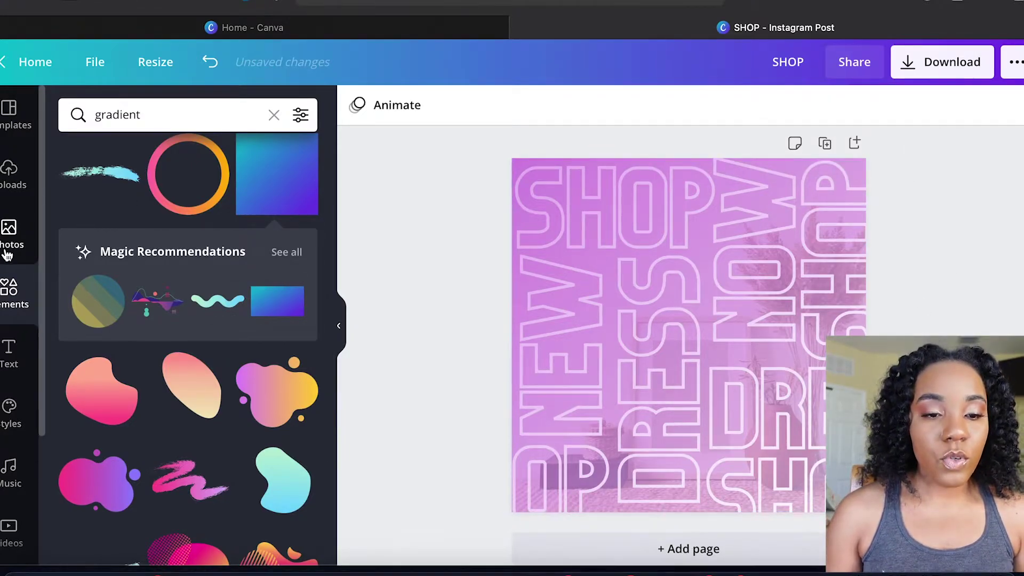
# - Clear the elements search and add a square from the full Shapes collection
pyautogui.scroll(1, 87, 261)
pyautogui.scroll(-10, 186, 214)
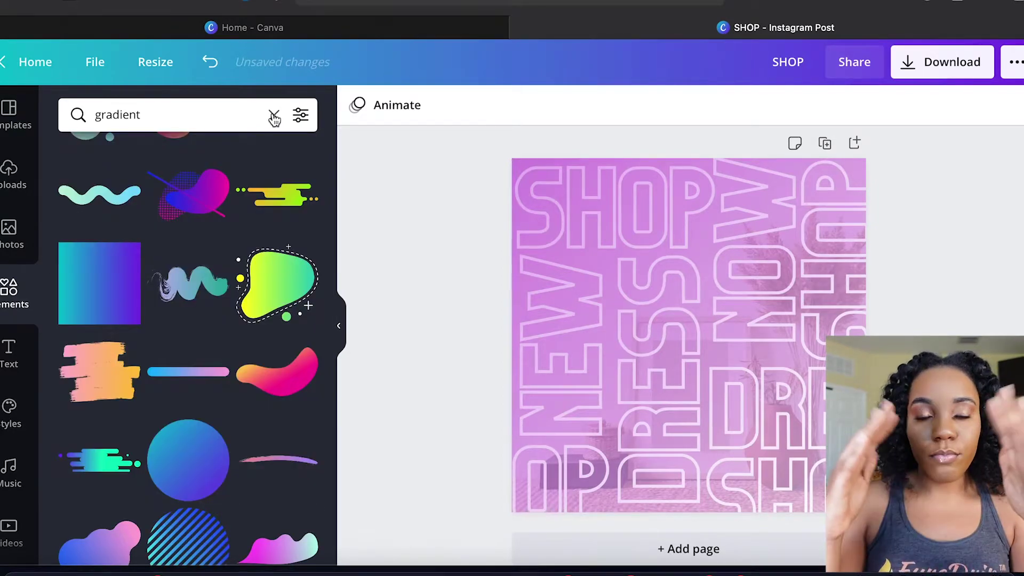
pyautogui.click(272, 115)
pyautogui.scroll(-1, 192, 475)
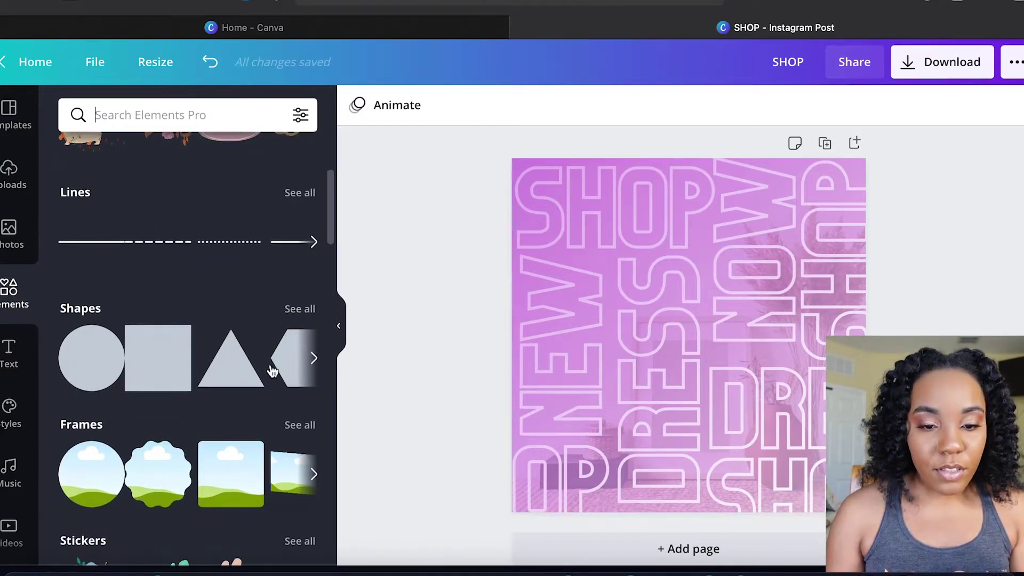
pyautogui.click(299, 309)
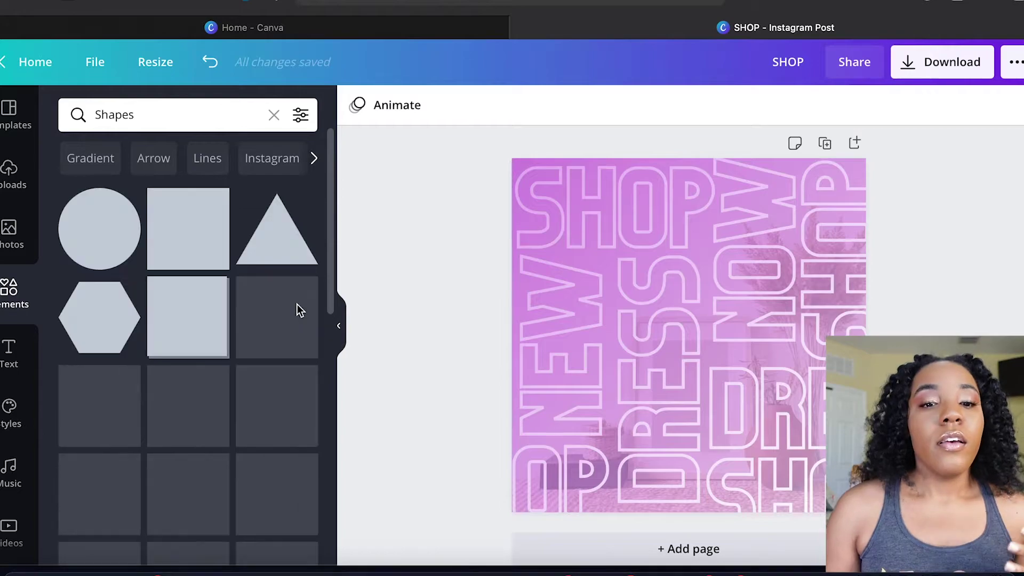
pyautogui.scroll(-3, 201, 363)
pyautogui.scroll(-1, 201, 364)
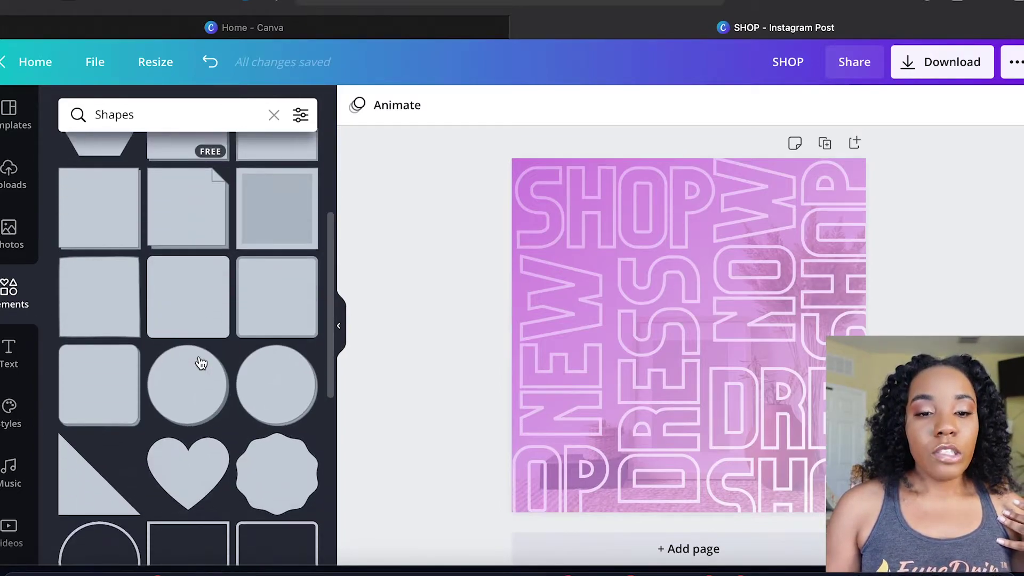
pyautogui.click(177, 293)
# - Reshape the square into a wide box centred on the post and colour it white
pyautogui.moveTo(692, 246); pyautogui.dragTo(693, 308)
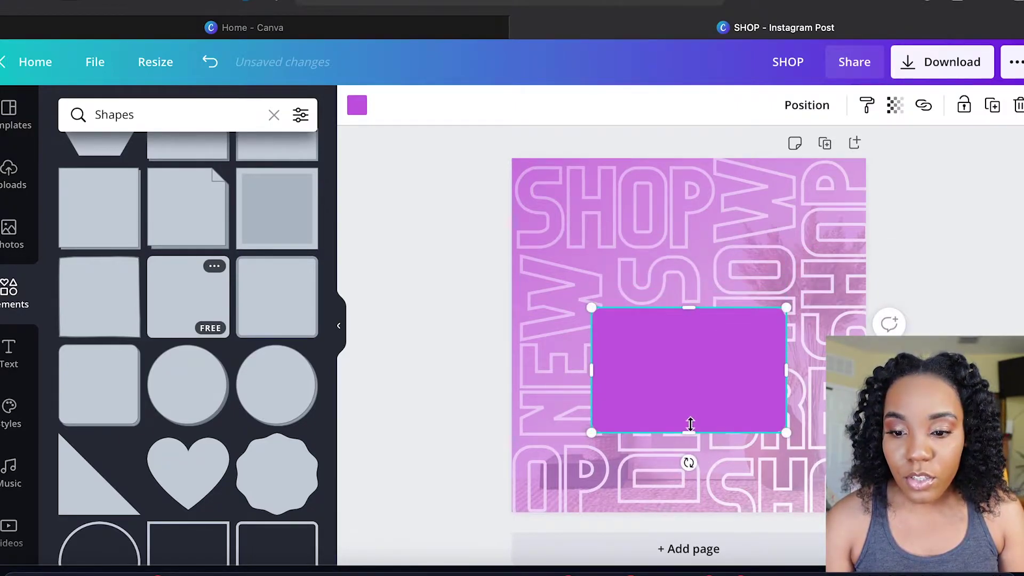
pyautogui.moveTo(690, 426); pyautogui.dragTo(688, 392)
pyautogui.moveTo(691, 350); pyautogui.dragTo(693, 323)
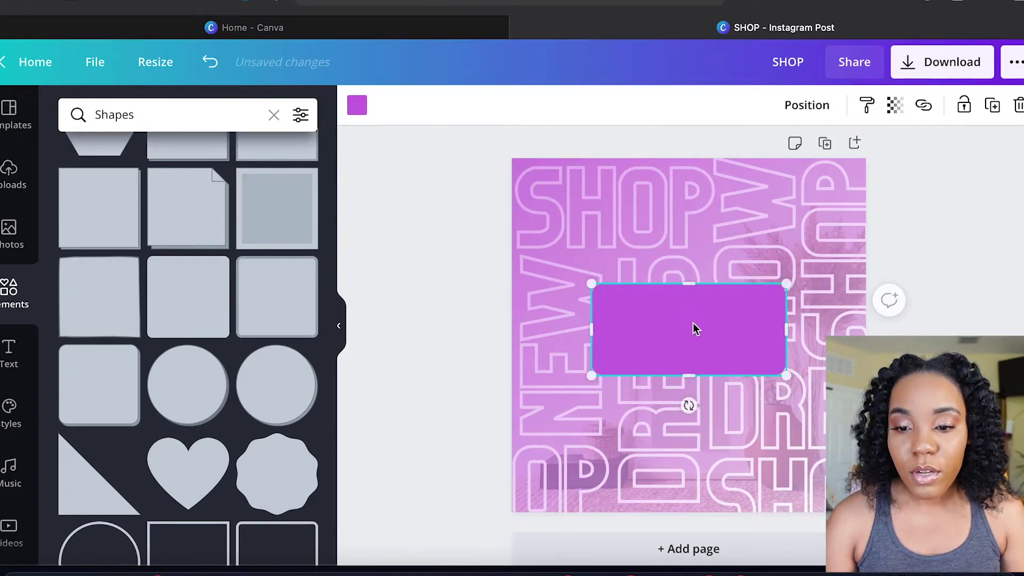
pyautogui.click(356, 109)
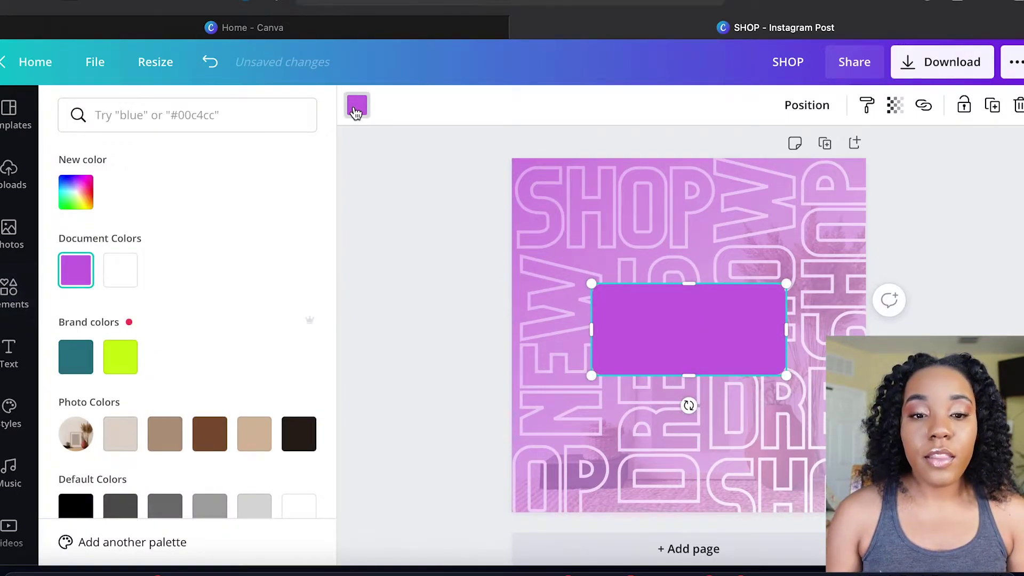
pyautogui.click(116, 276)
# - Fill the box with the purple document colour, make it partly transparent, and add a subheading
pyautogui.click(435, 309)
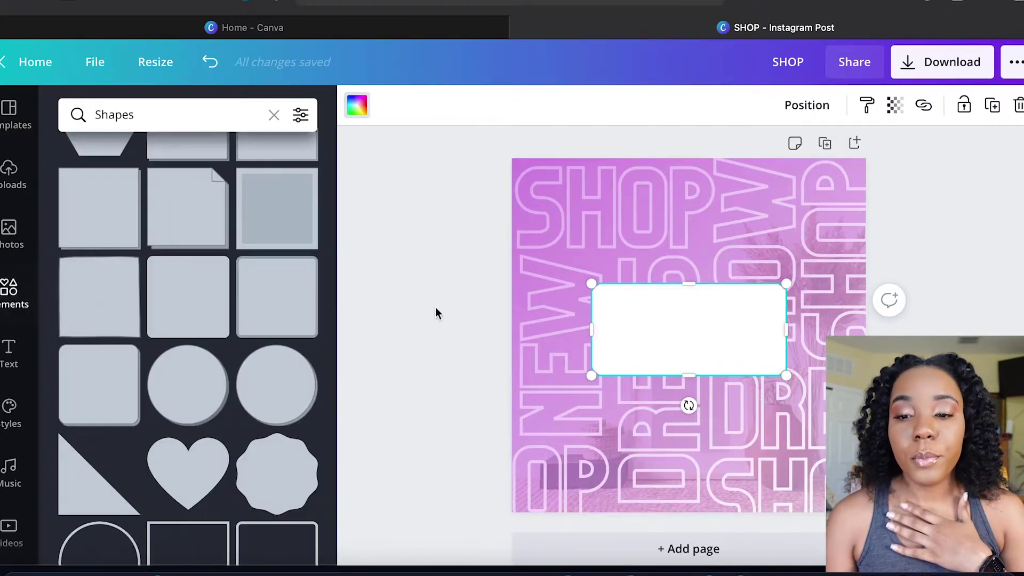
pyautogui.click(689, 292)
pyautogui.moveTo(687, 275); pyautogui.dragTo(688, 276)
pyautogui.moveTo(713, 319); pyautogui.dragTo(720, 320)
pyautogui.click(357, 106)
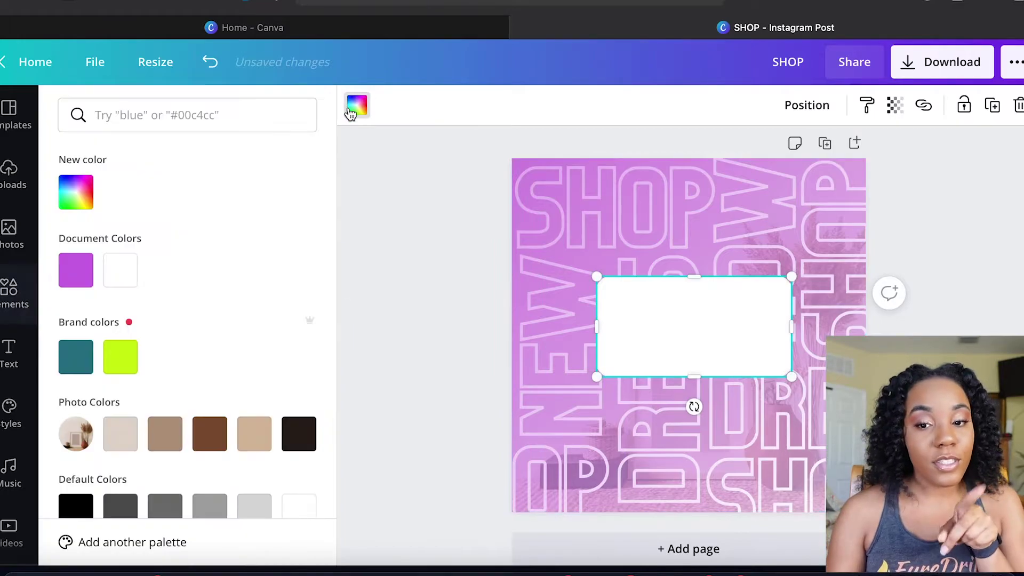
pyautogui.click(80, 269)
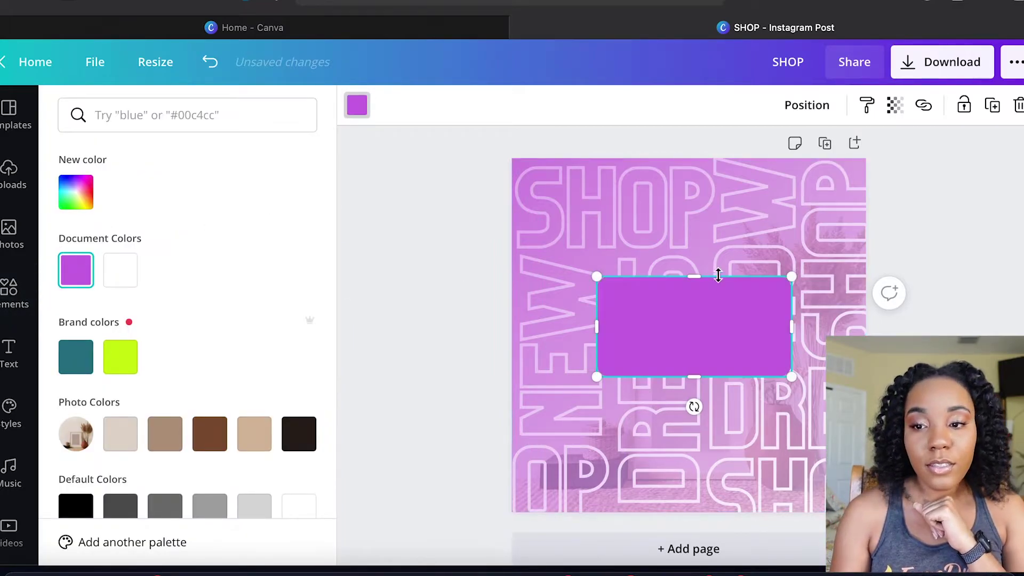
pyautogui.click(895, 109)
pyautogui.moveTo(809, 158); pyautogui.dragTo(819, 156)
pyautogui.click(936, 258)
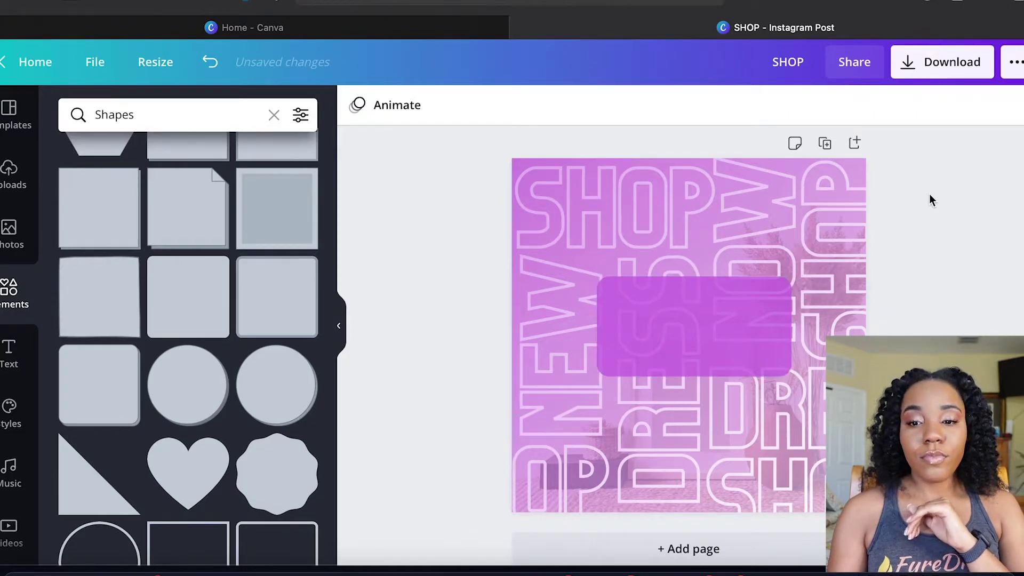
pyautogui.click(2, 362)
pyautogui.click(155, 244)
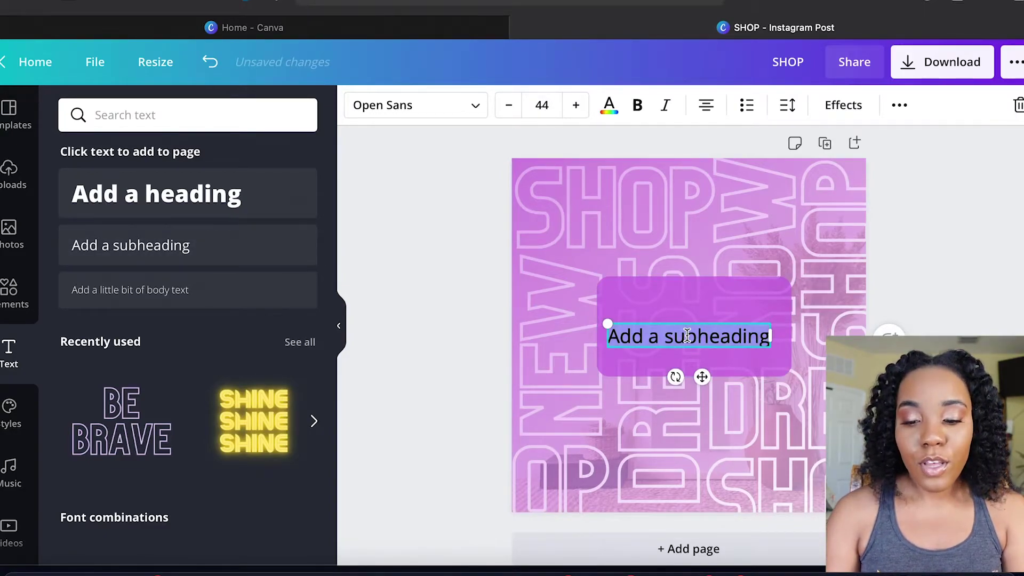
# - Type 'You Got GIRL!' into the subheading, fixing the typos
pyautogui.write('You Got Yh')
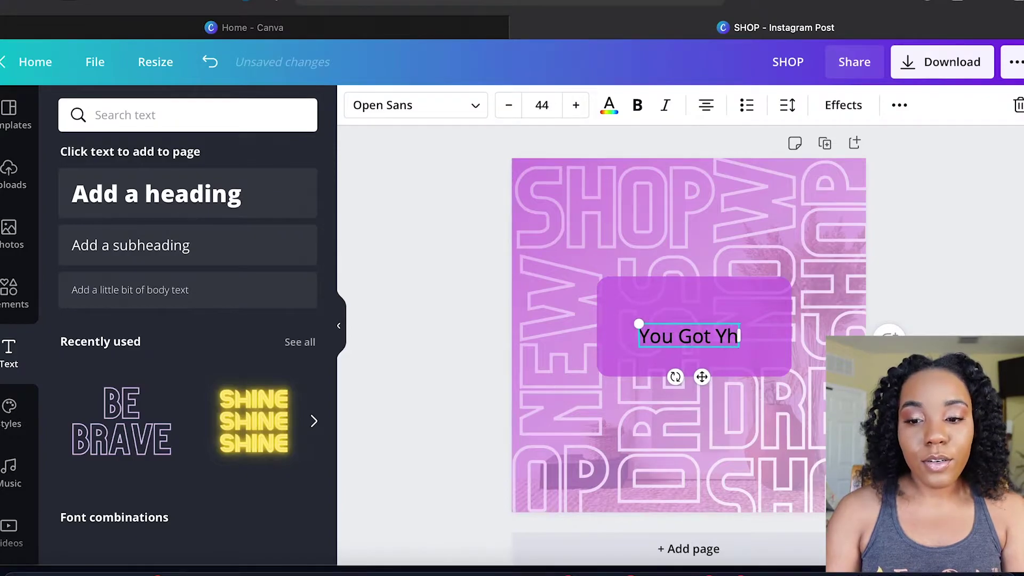
pyautogui.write('is')
pyautogui.press('BackSpace')
pyautogui.press('BackSpace')
pyautogui.press('BackSpace')
pyautogui.press('BackSpace')
pyautogui.press('BackSpace')
pyautogui.write('This')
pyautogui.press('BackSpace')
pyautogui.press('BackSpace')
pyautogui.press('BackSpace')
pyautogui.press('BackSpace')
pyautogui.write('GIRL!')
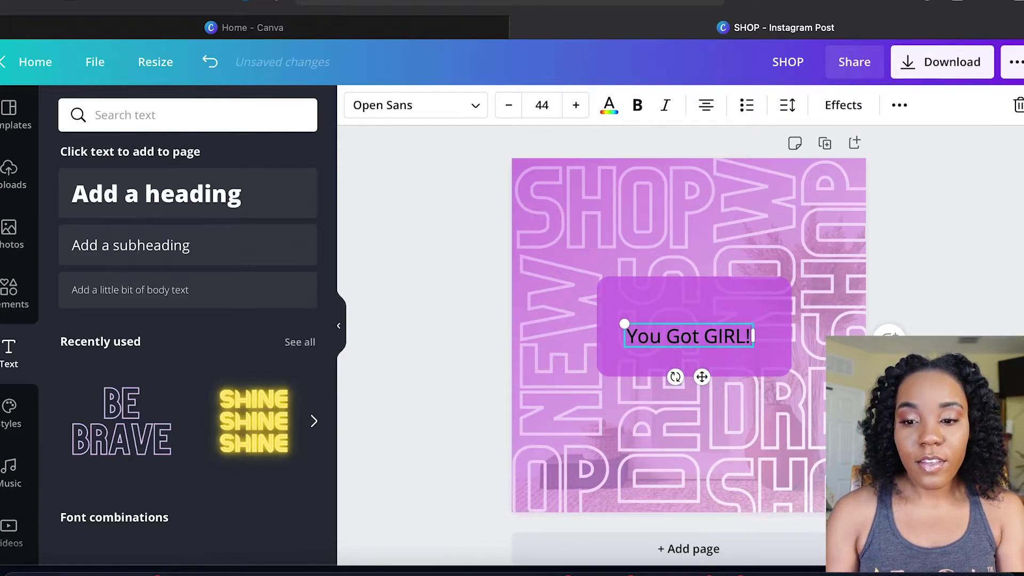
# - Set the heading font to Bebas Neue and move it toward the box's top
pyautogui.tripleClick(693, 338)
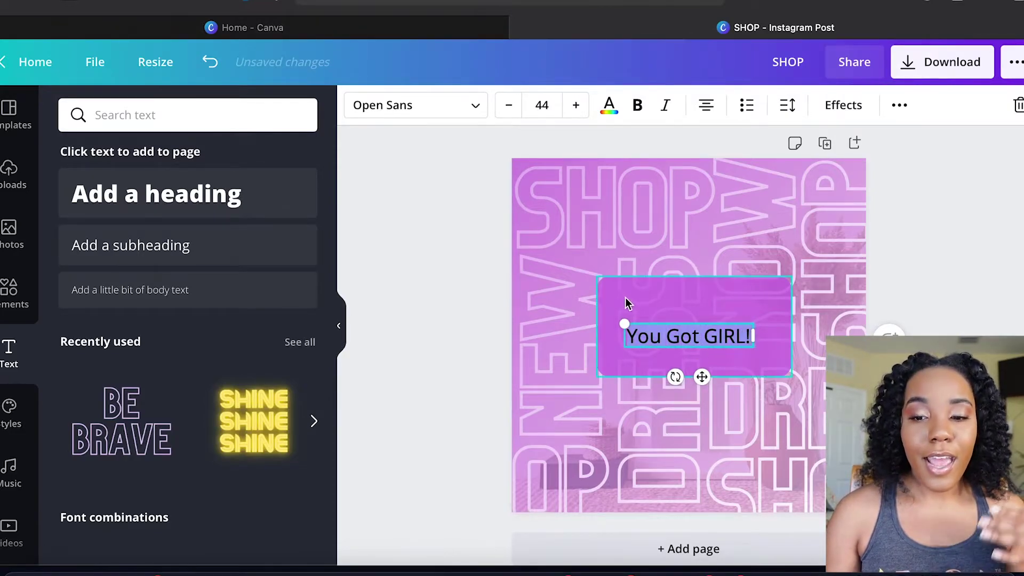
pyautogui.click(420, 112)
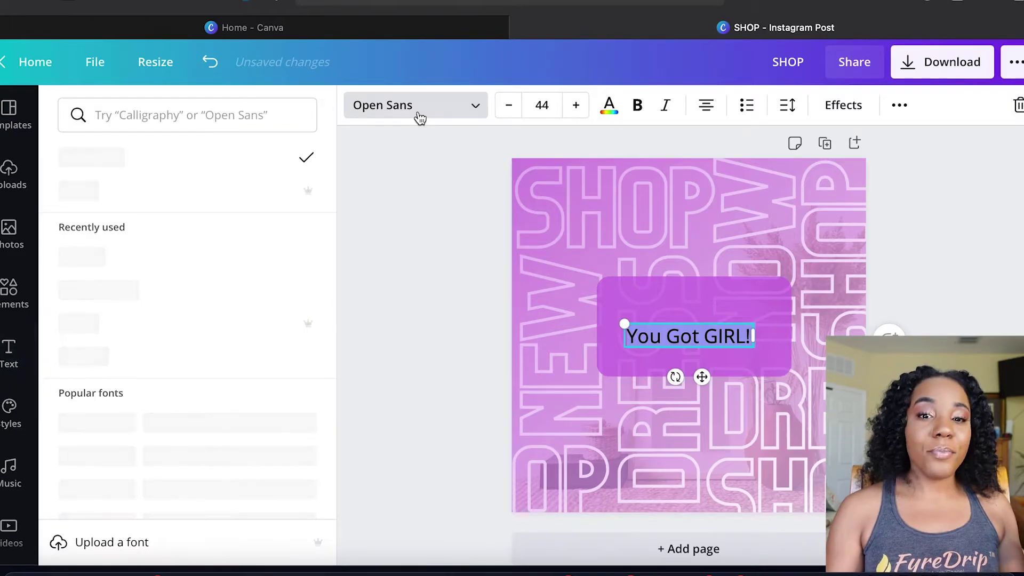
pyautogui.click(192, 264)
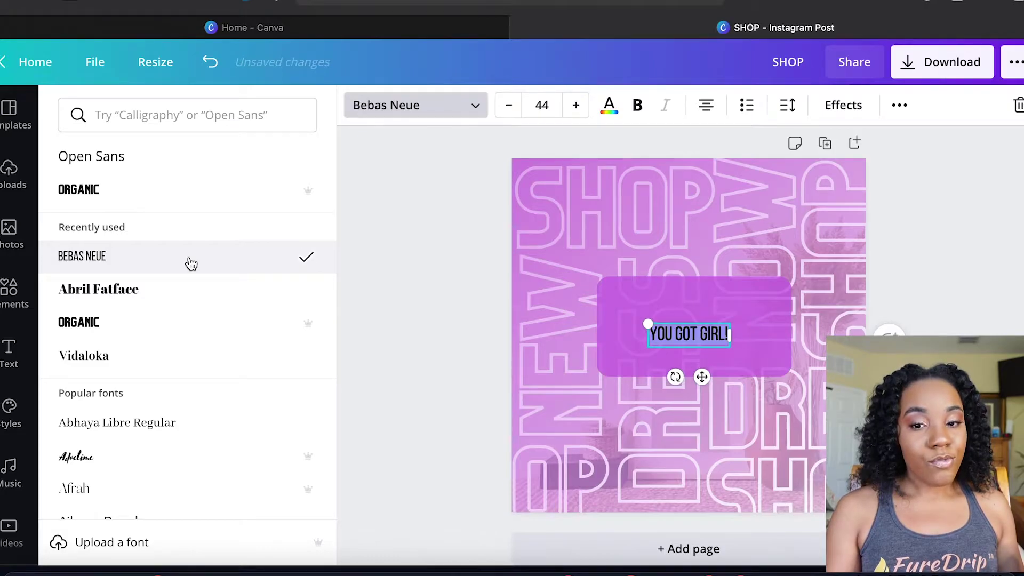
pyautogui.moveTo(702, 378); pyautogui.dragTo(714, 341)
pyautogui.click(727, 296)
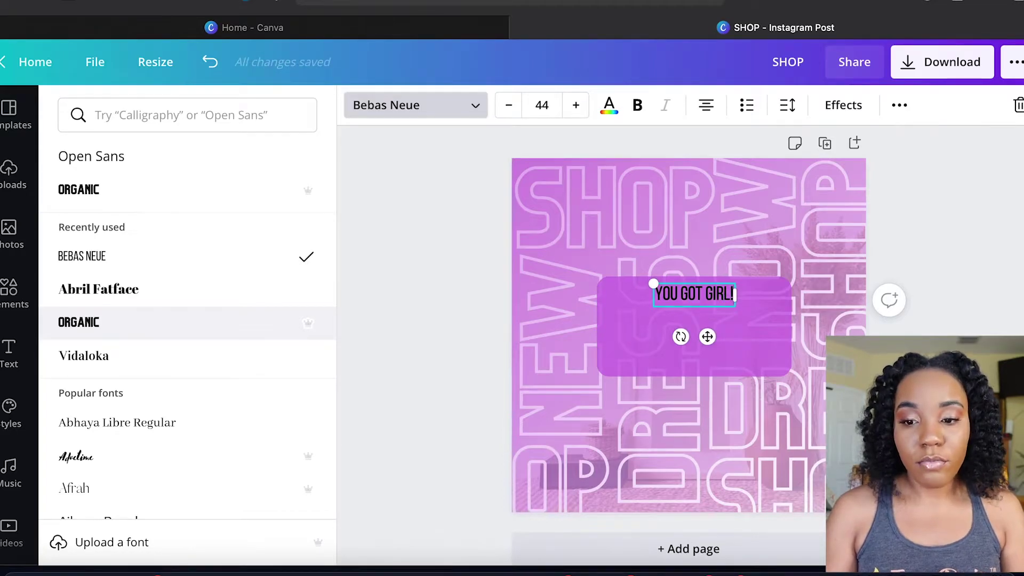
# - Insert the ✨ sparkles emoji after 'YOU GOT GIRL!' using the emoji picker
pyautogui.press('ctrl+super+space')
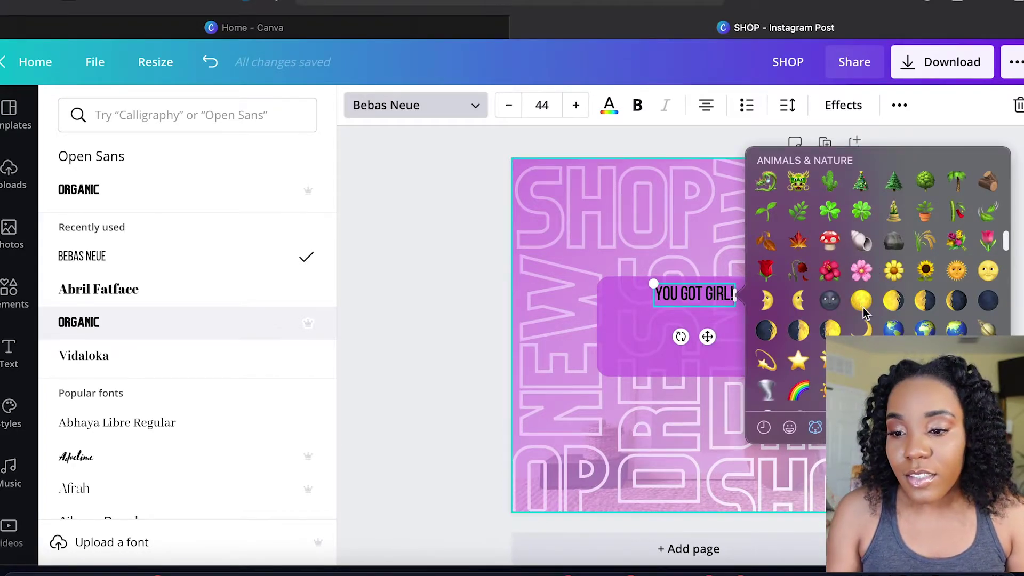
pyautogui.press('Escape')
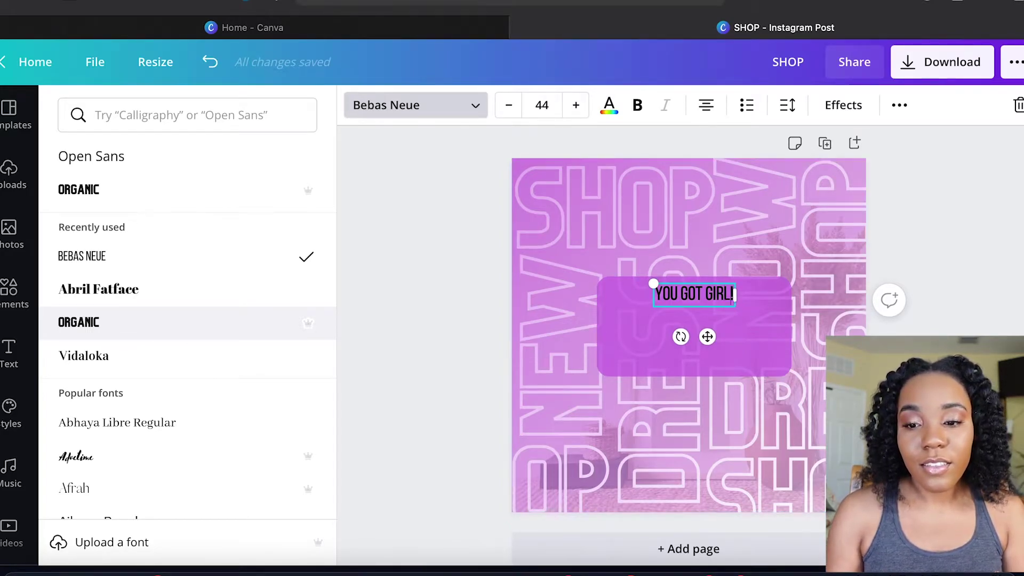
pyautogui.press('ctrl+super+space')
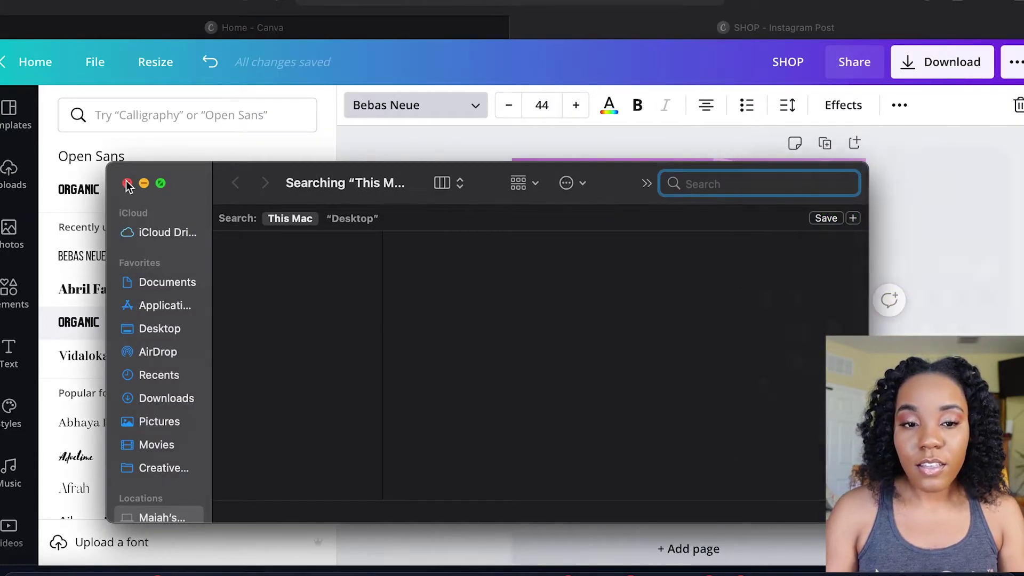
pyautogui.click(127, 183)
pyautogui.click(727, 299)
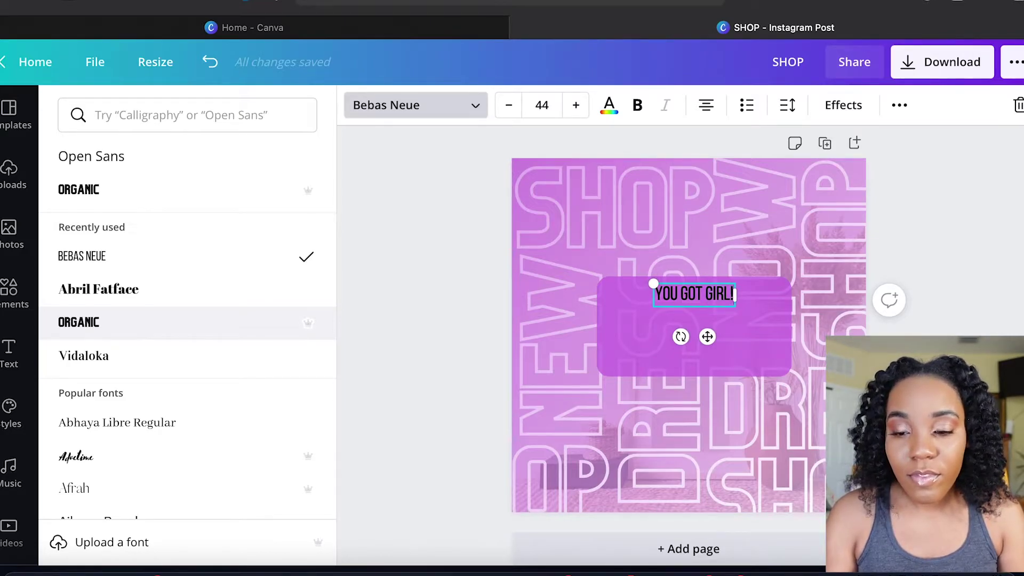
pyautogui.press('ctrl+super+space')
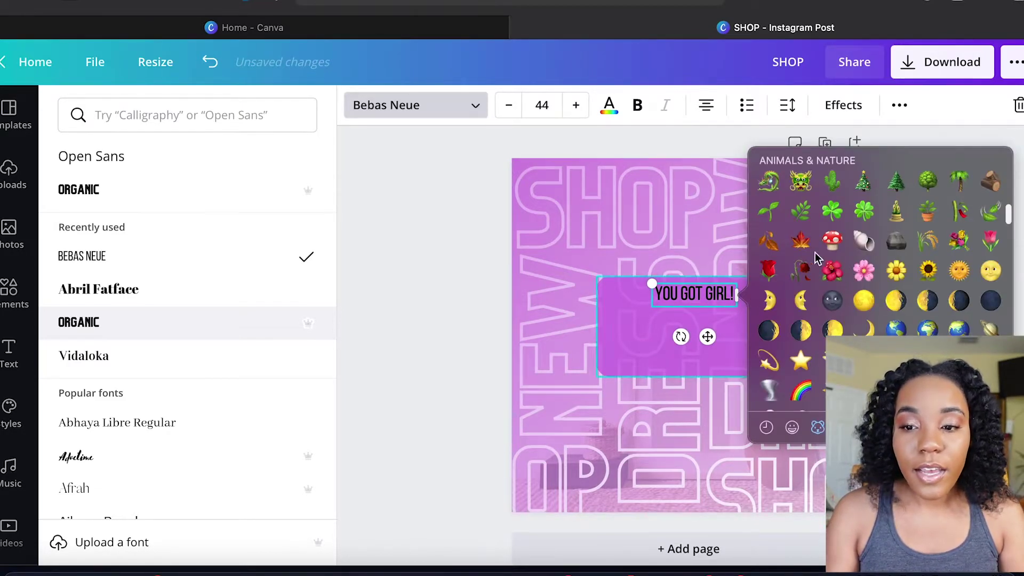
pyautogui.click(864, 361)
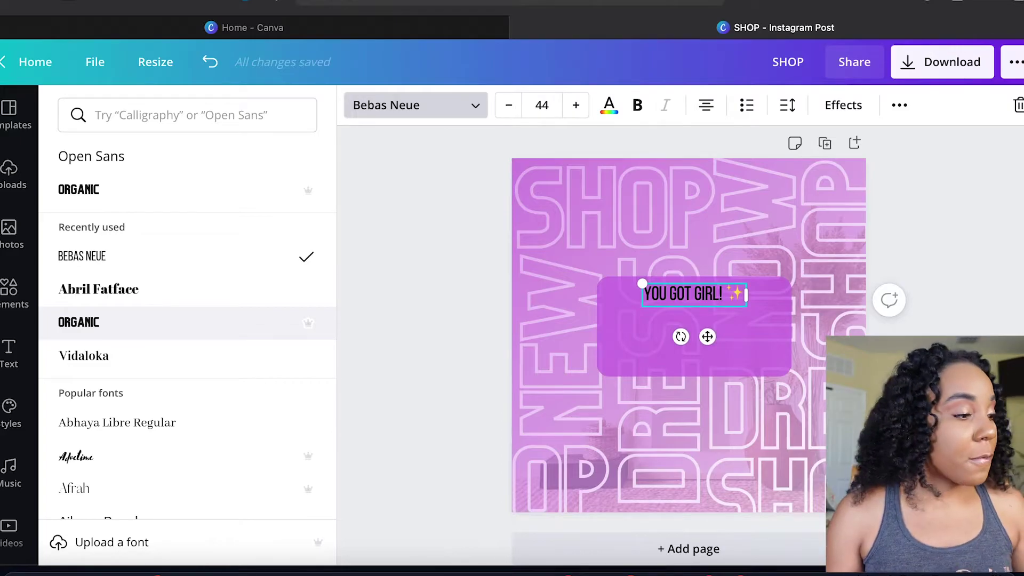
pyautogui.click(416, 105)
pyautogui.click(959, 222)
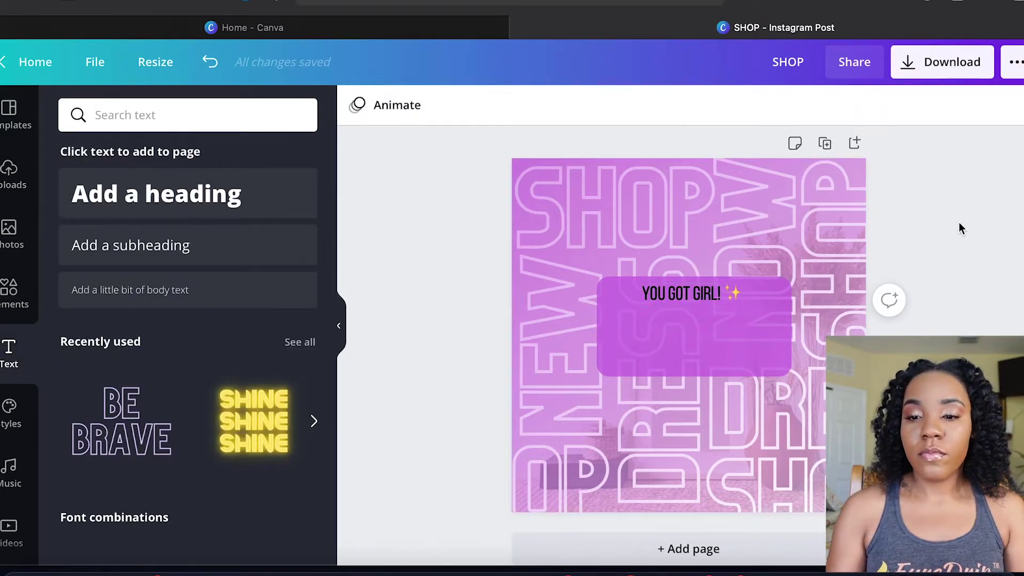
pyautogui.click(717, 294)
pyautogui.click(744, 294)
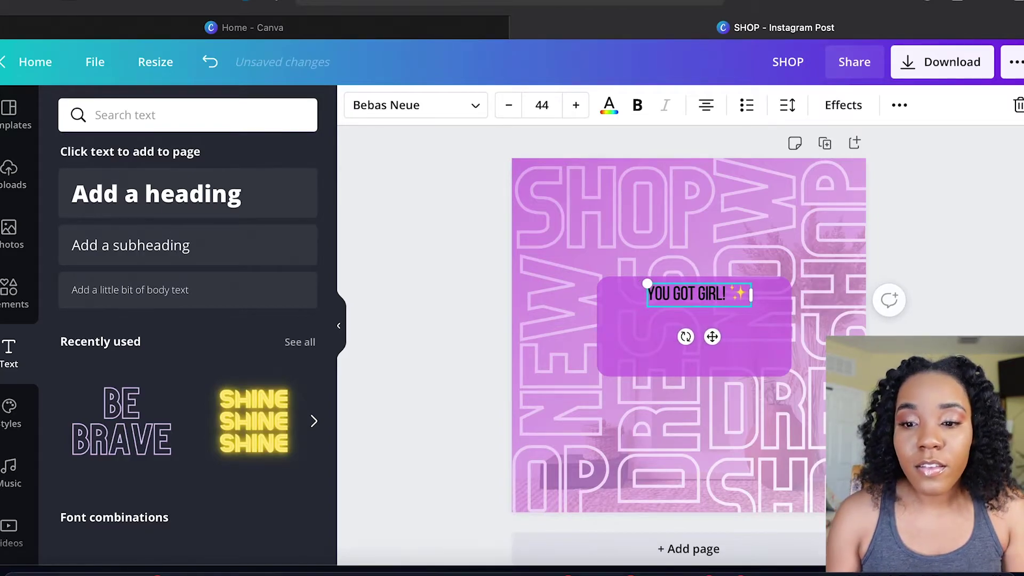
pyautogui.click(952, 235)
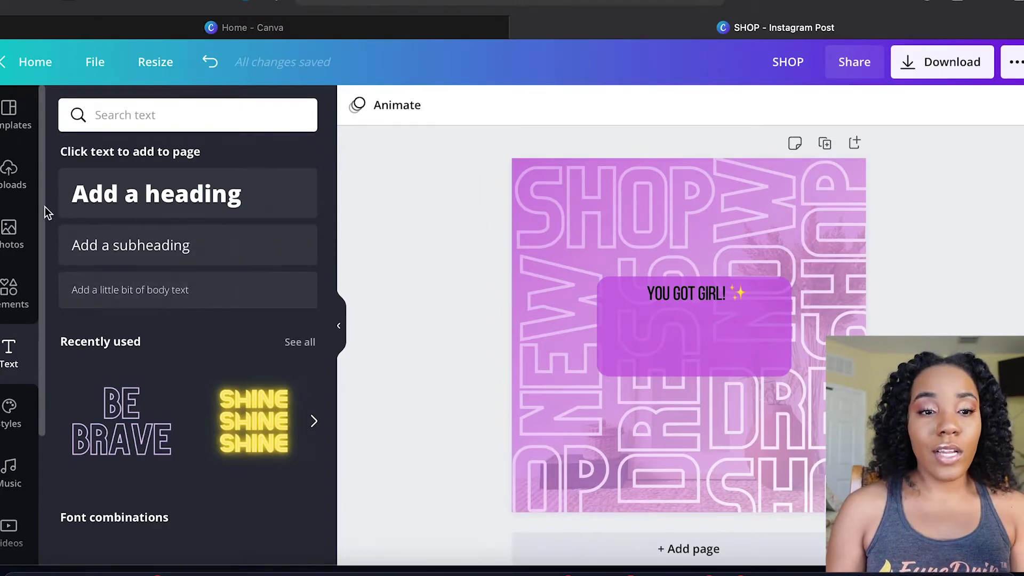
# - Search elements for 'lines' and add a plain straight line
pyautogui.click(5, 302)
pyautogui.click(164, 110)
pyautogui.doubleClick(163, 110)
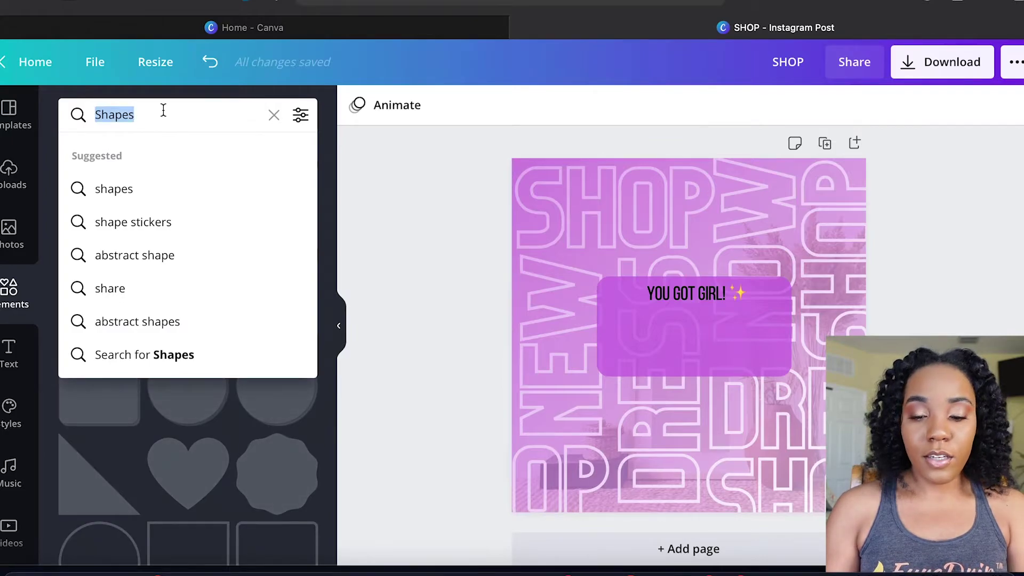
pyautogui.write('lines')
pyautogui.press('Return')
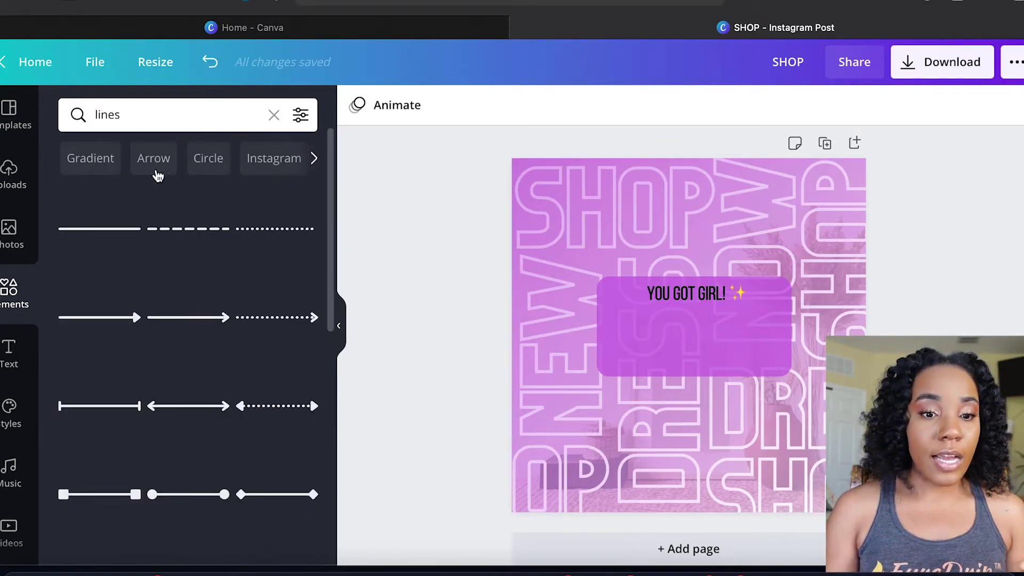
pyautogui.click(94, 230)
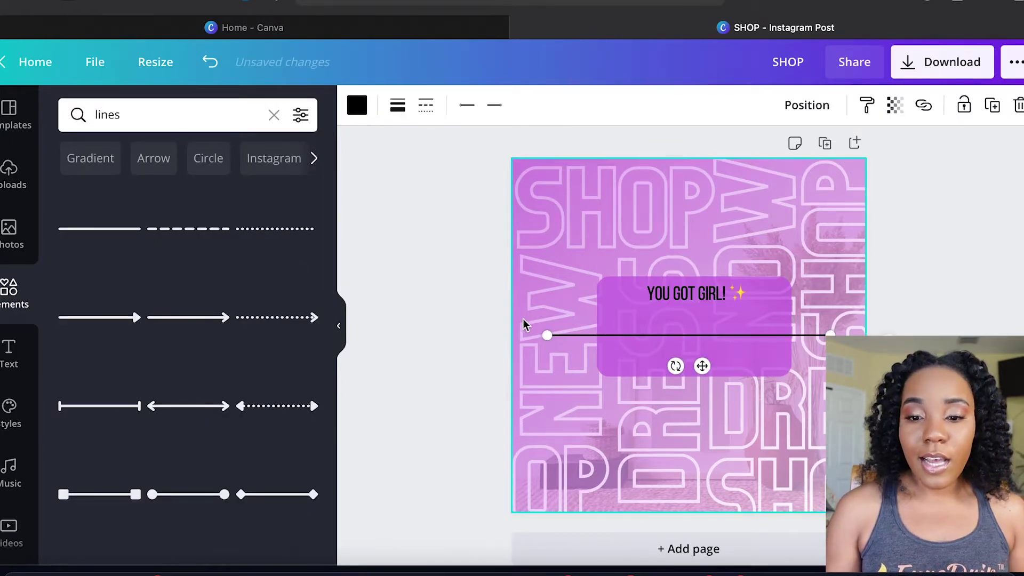
# - Shorten the line and place it in the purple box beneath the heading
pyautogui.moveTo(547, 335); pyautogui.dragTo(681, 335)
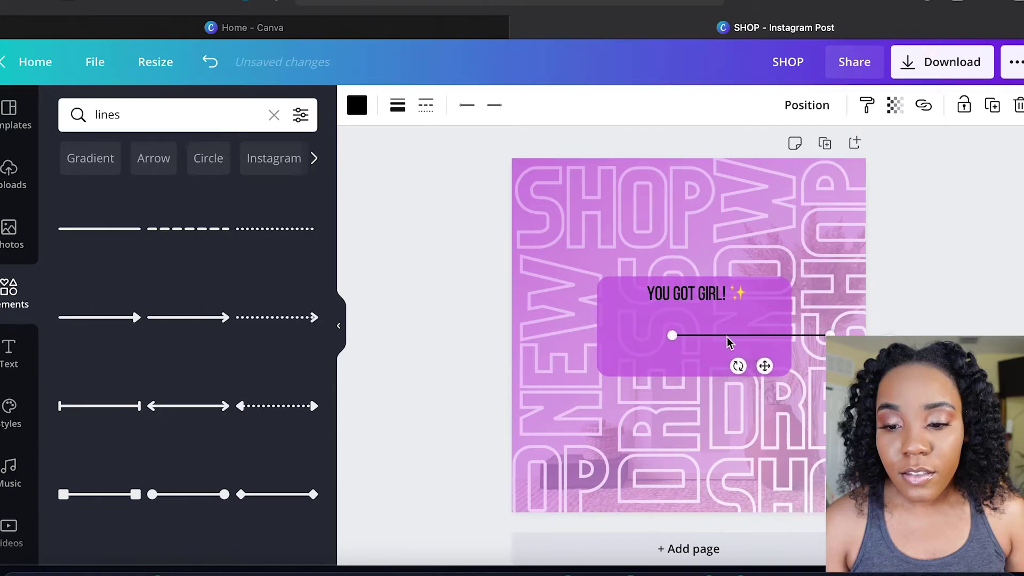
pyautogui.moveTo(765, 365); pyautogui.dragTo(721, 359)
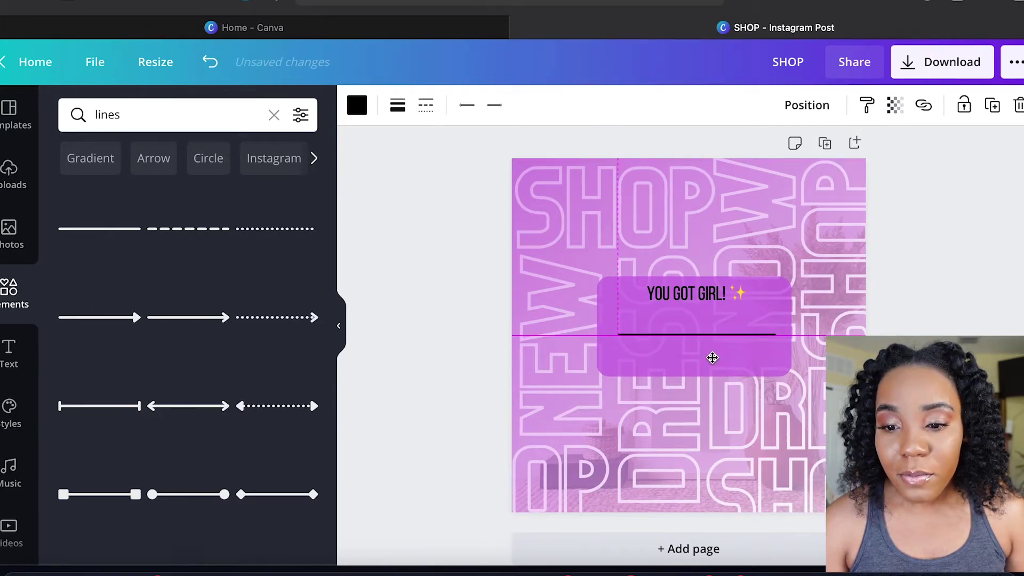
pyautogui.moveTo(713, 358); pyautogui.dragTo(712, 366)
pyautogui.moveTo(618, 335); pyautogui.dragTo(599, 334)
# - Extend the line to the box's right edge, centre the heading, and colour it white
pyautogui.moveTo(784, 336); pyautogui.dragTo(792, 335)
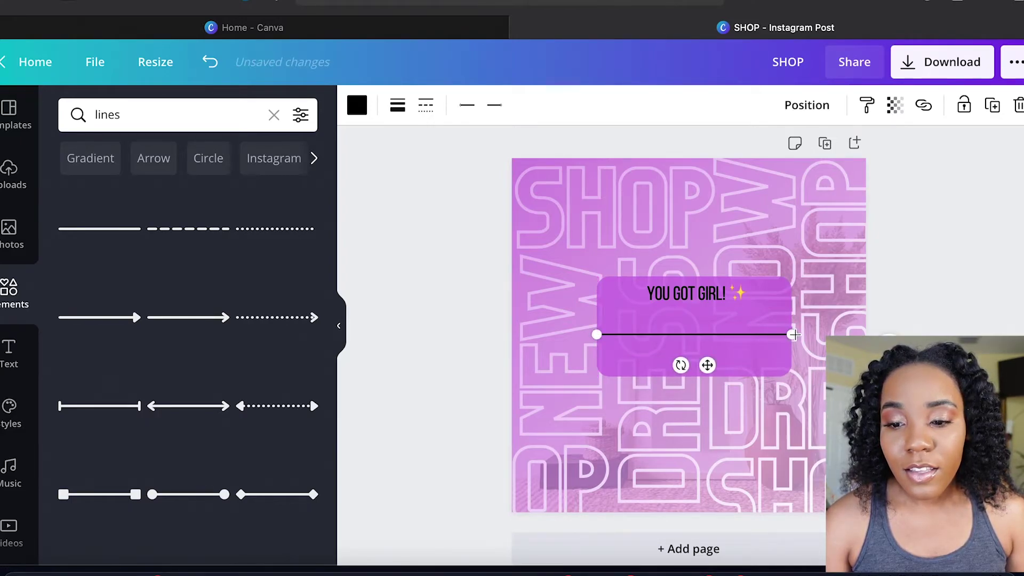
pyautogui.click(947, 326)
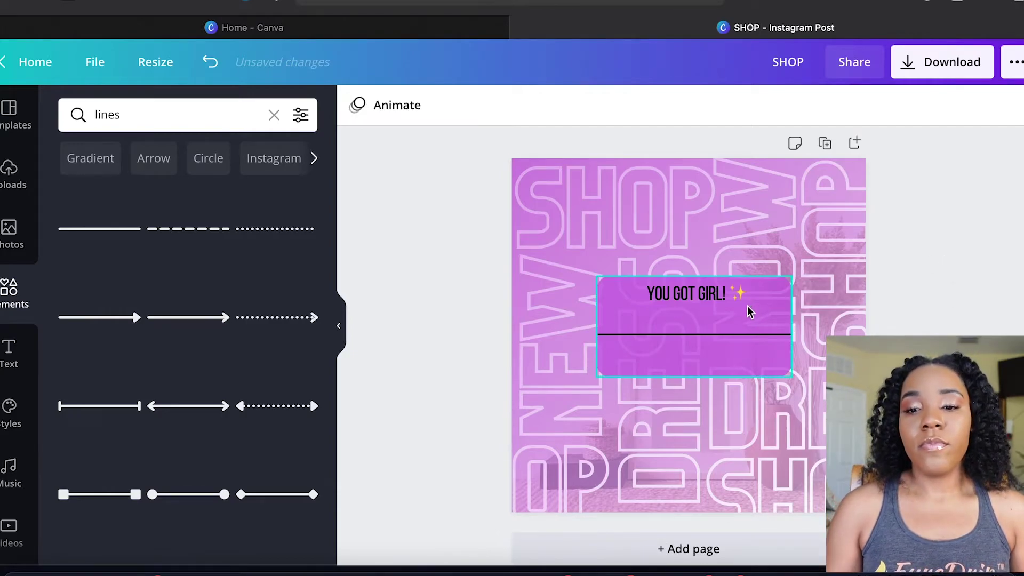
pyautogui.moveTo(707, 294); pyautogui.dragTo(757, 302)
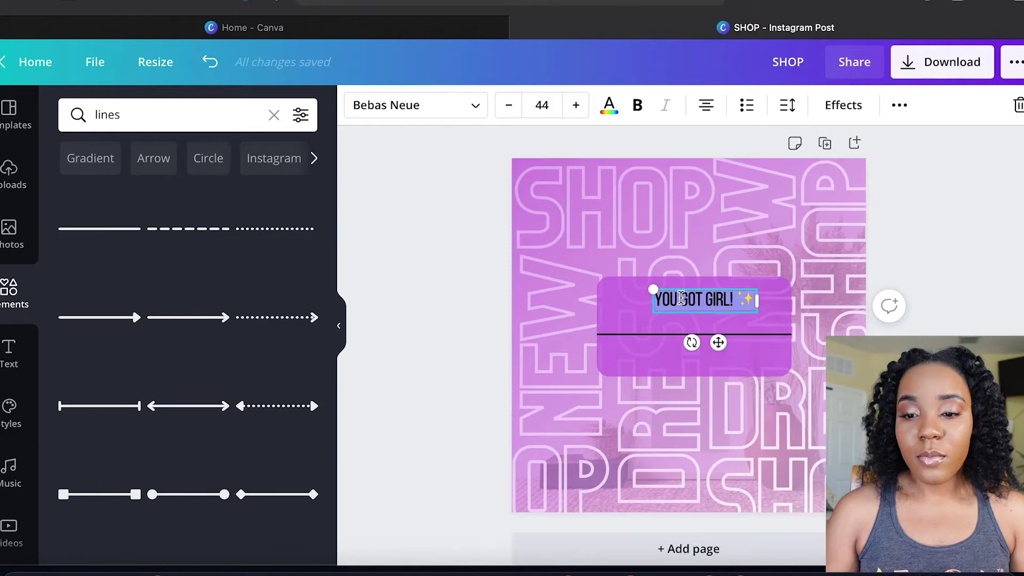
pyautogui.click(610, 106)
pyautogui.click(165, 270)
pyautogui.press('Escape')
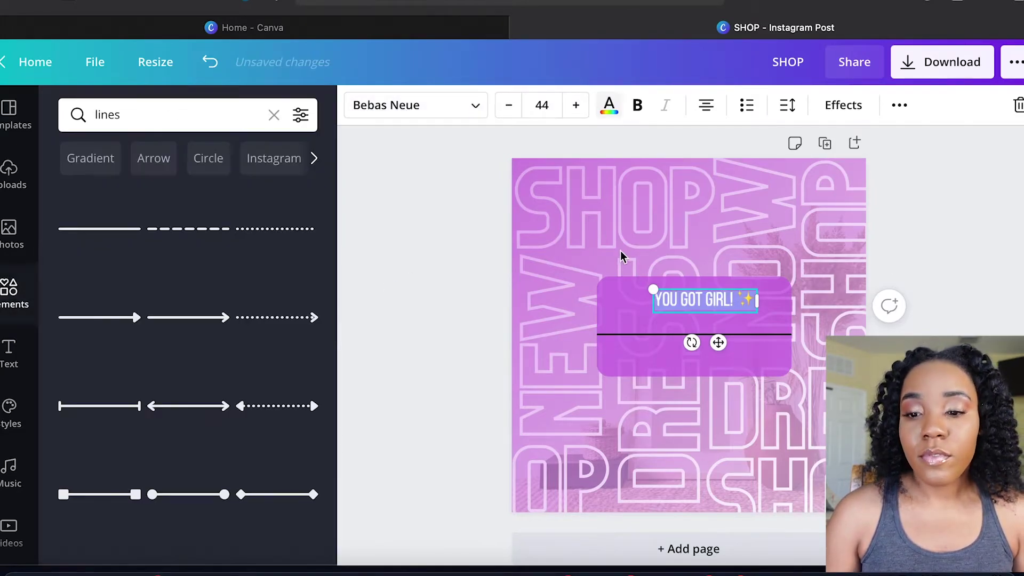
pyautogui.click(1008, 252)
# - Insert 'IT' so the heading reads 'YOU GOT IT GIRL! ✨'
pyautogui.click(705, 303)
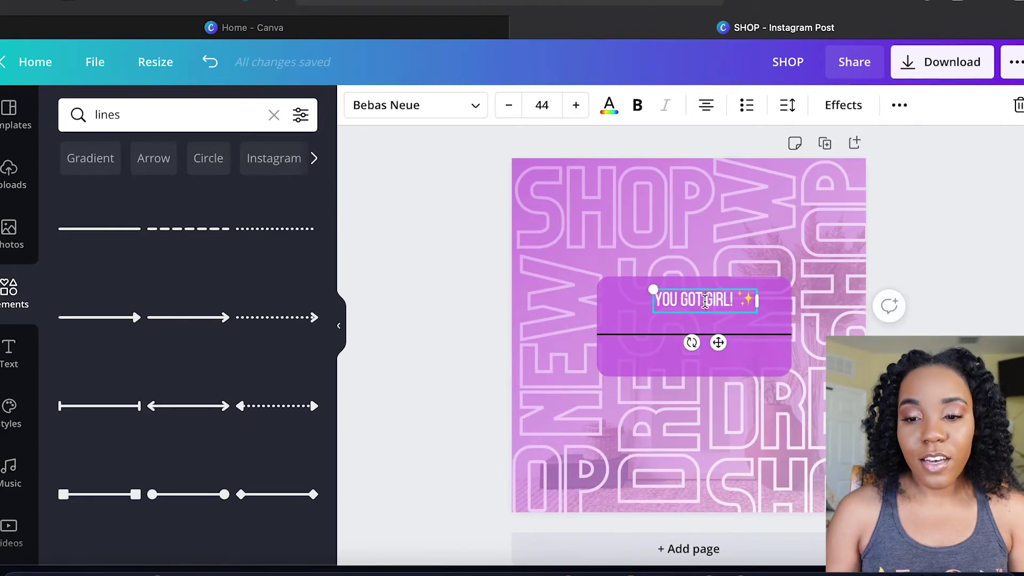
pyautogui.write('IT')
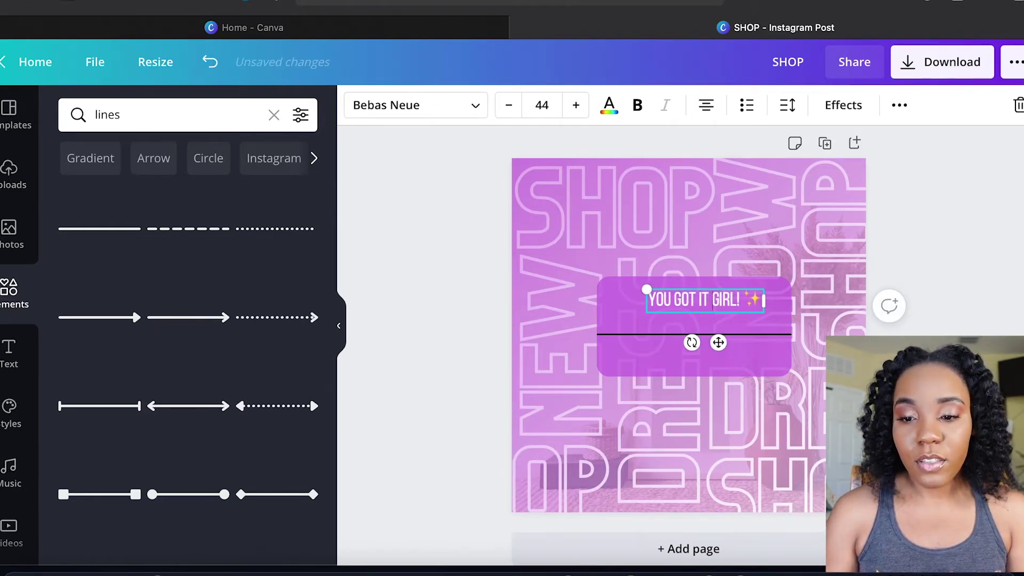
pyautogui.click(972, 325)
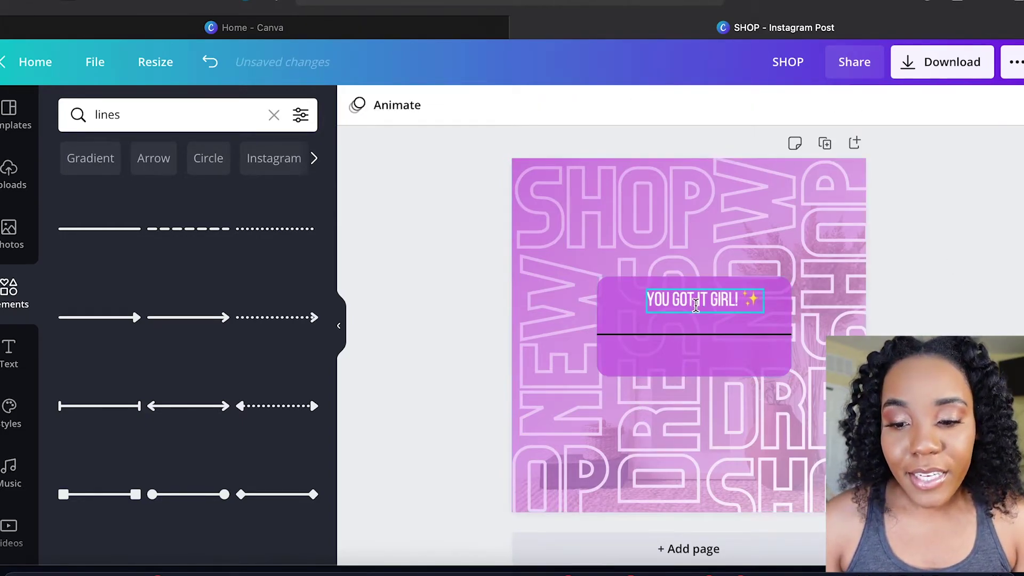
pyautogui.moveTo(696, 302); pyautogui.dragTo(693, 308)
# - Make the line under the heading white
pyautogui.click(686, 335)
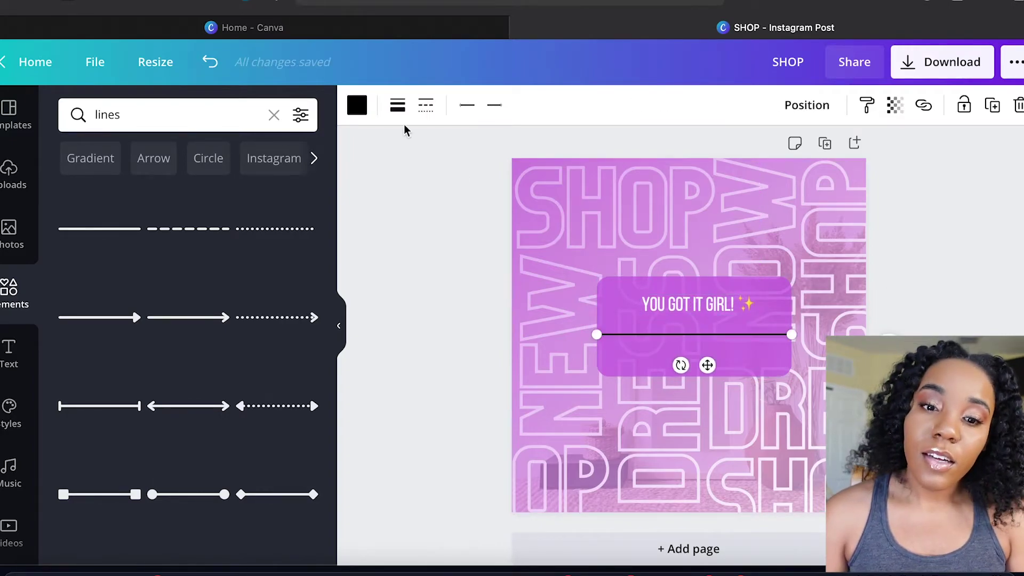
pyautogui.click(357, 105)
pyautogui.click(160, 270)
pyautogui.click(386, 231)
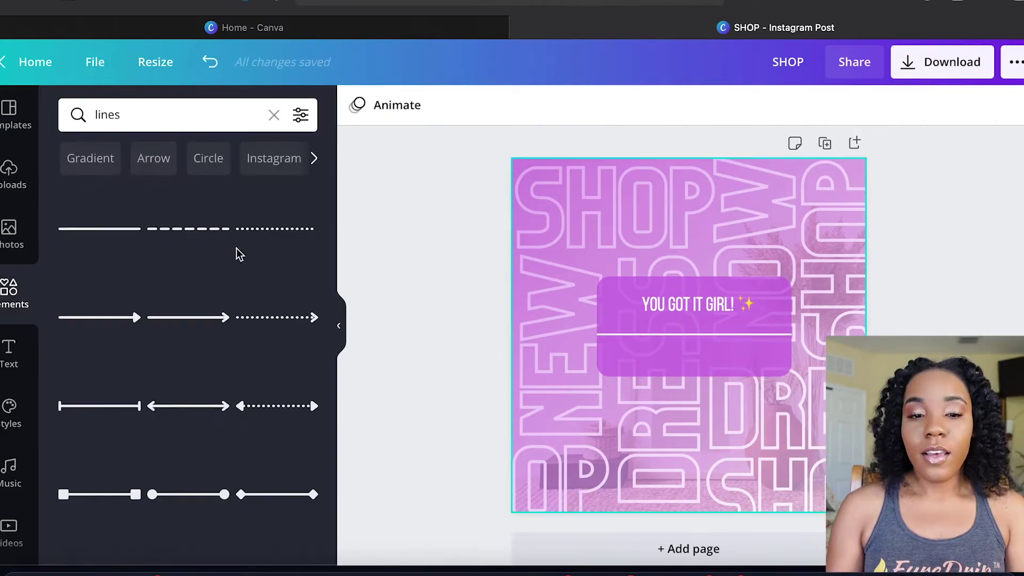
pyautogui.click(9, 353)
# - Add 'Dismiss' as body text below the line and colour it white
pyautogui.click(160, 293)
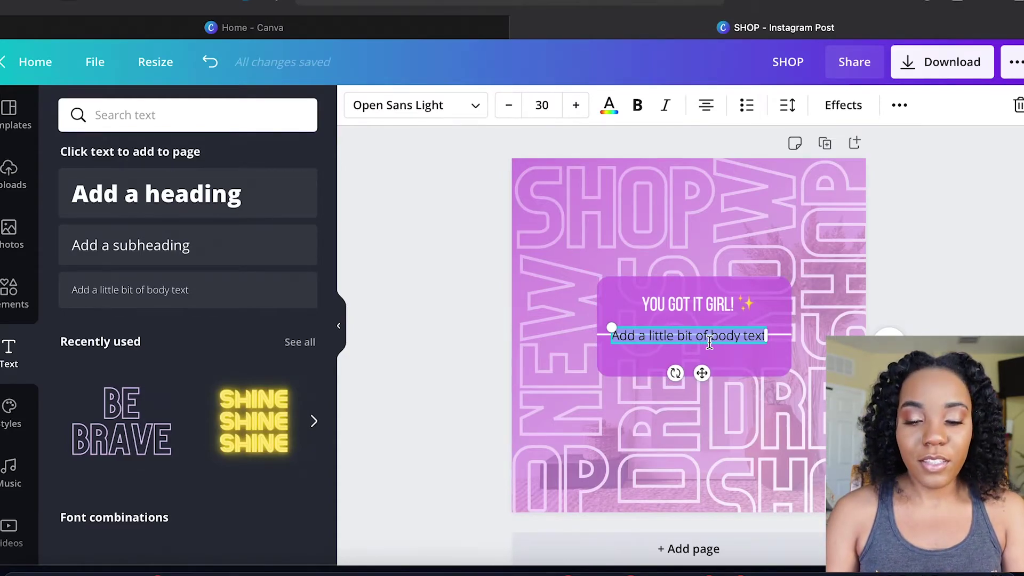
pyautogui.write('Dis')
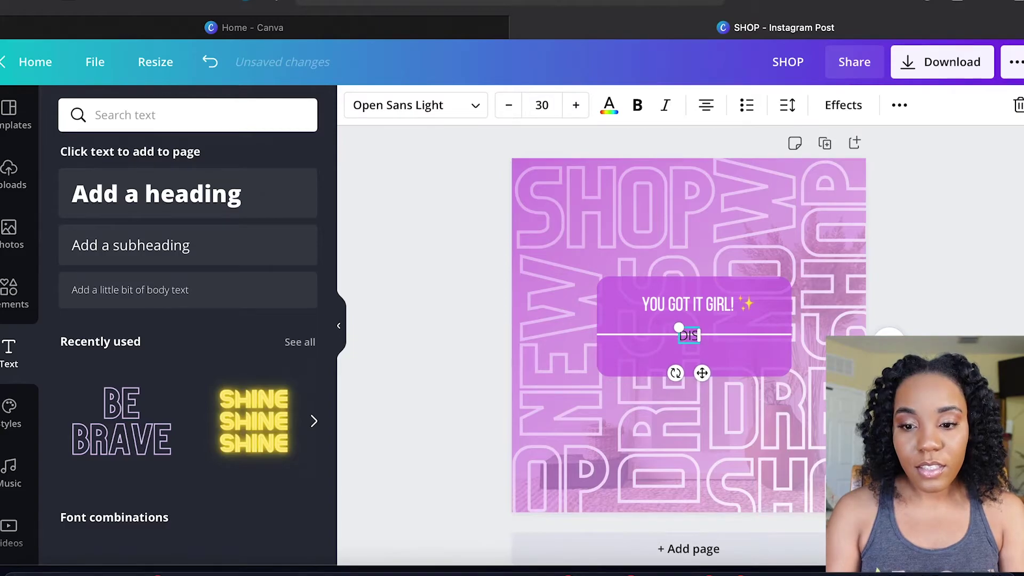
pyautogui.write('miss')
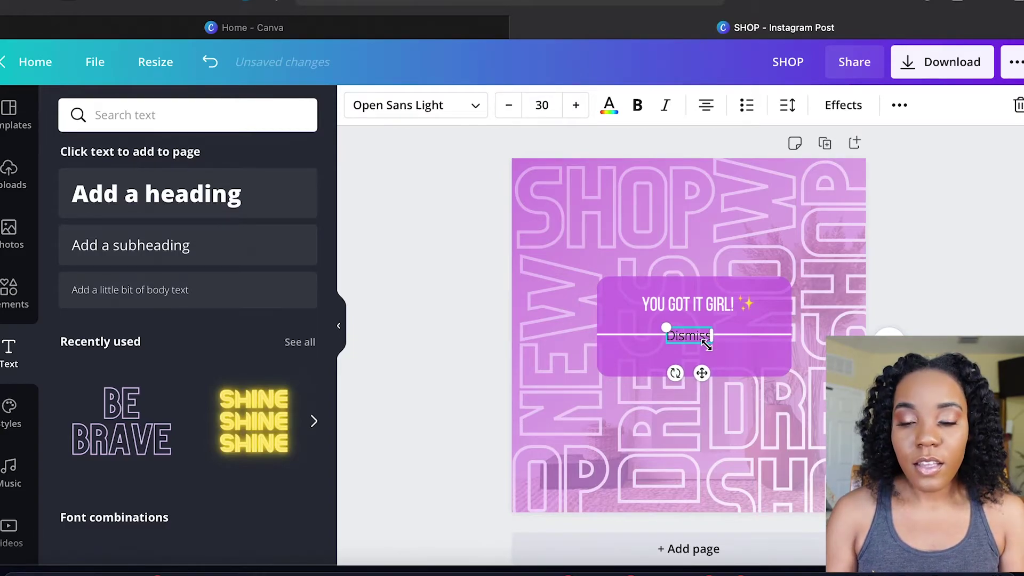
pyautogui.moveTo(704, 375)
pyautogui.mouseDown()
pyautogui.moveTo(713, 400)
pyautogui.moveTo(709, 389)
pyautogui.mouseUp()
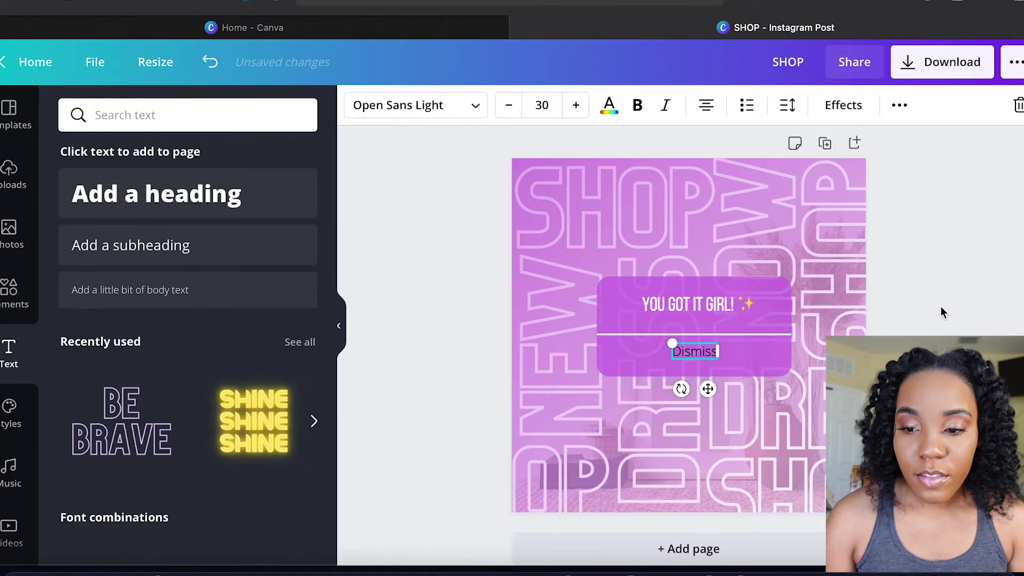
pyautogui.moveTo(695, 344); pyautogui.dragTo(695, 349)
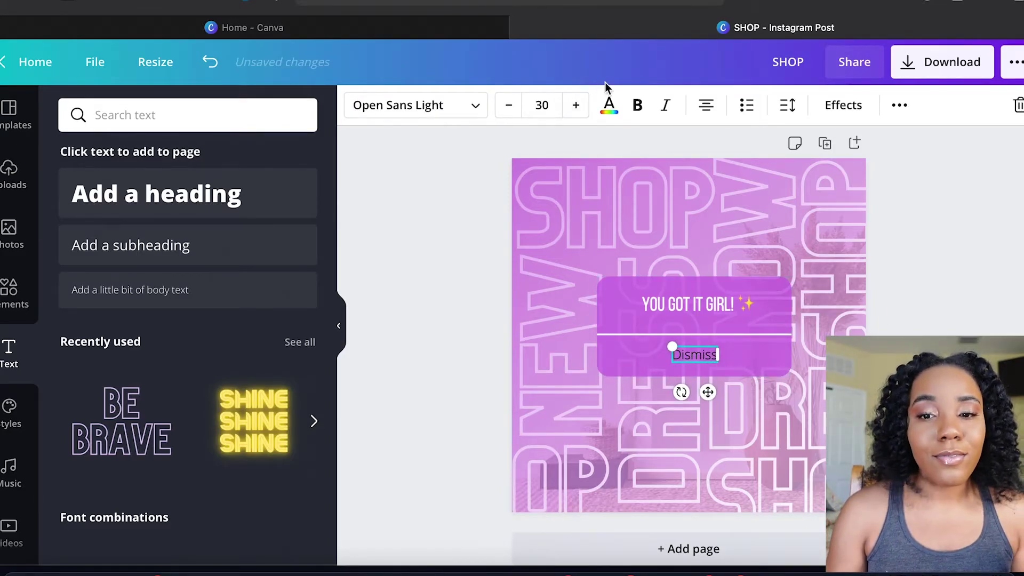
pyautogui.click(610, 105)
pyautogui.click(162, 276)
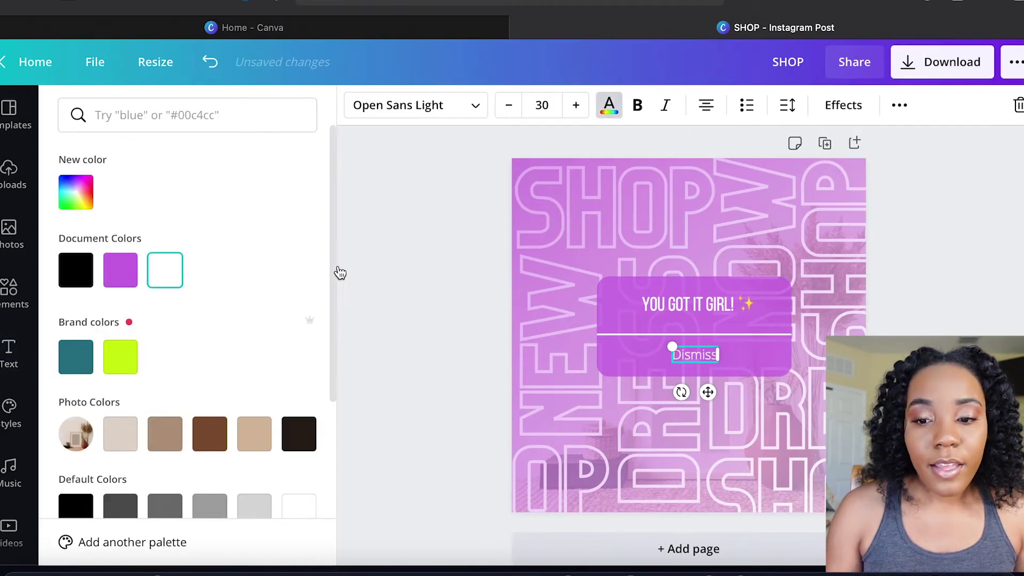
pyautogui.click(398, 276)
pyautogui.click(985, 238)
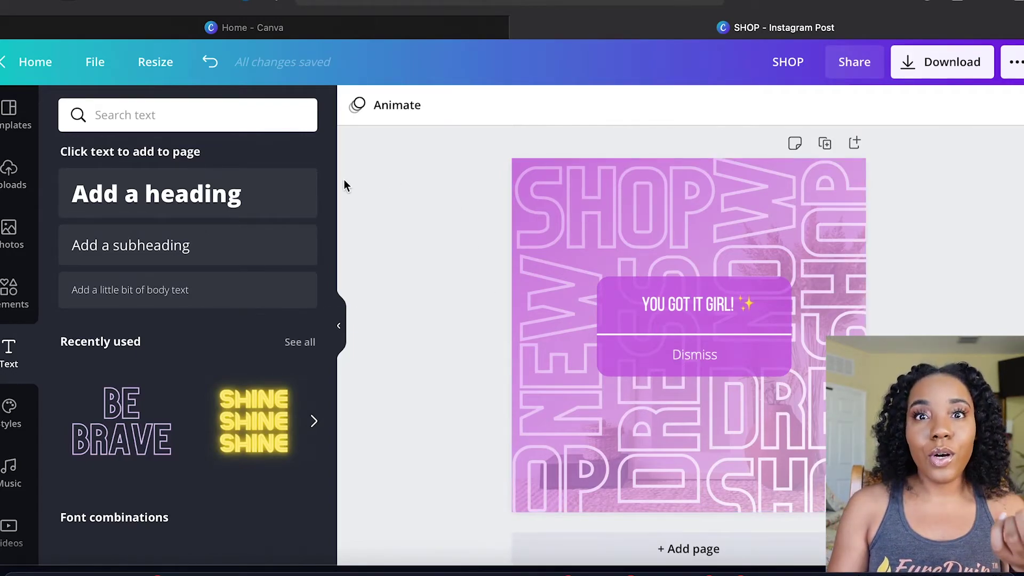
# - Add a circle frame and shrink it to a small size above the heading
pyautogui.click(9, 294)
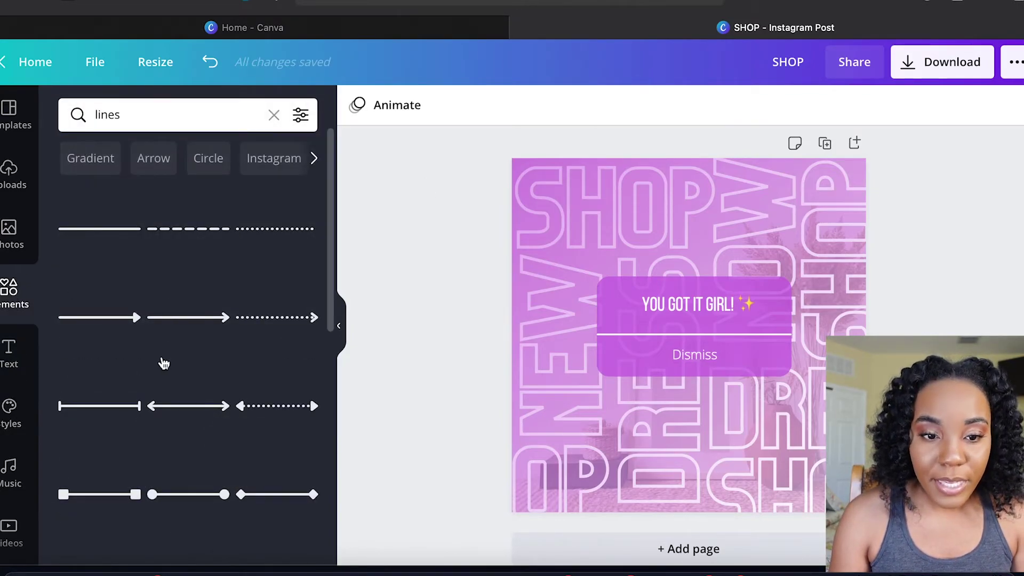
pyautogui.click(262, 116)
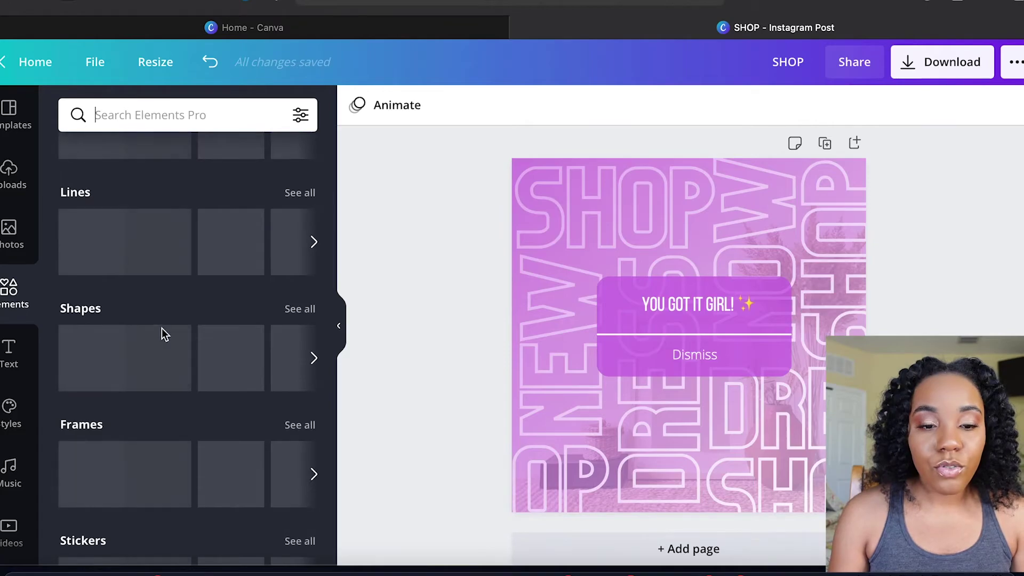
pyautogui.scroll(-2, 154, 448)
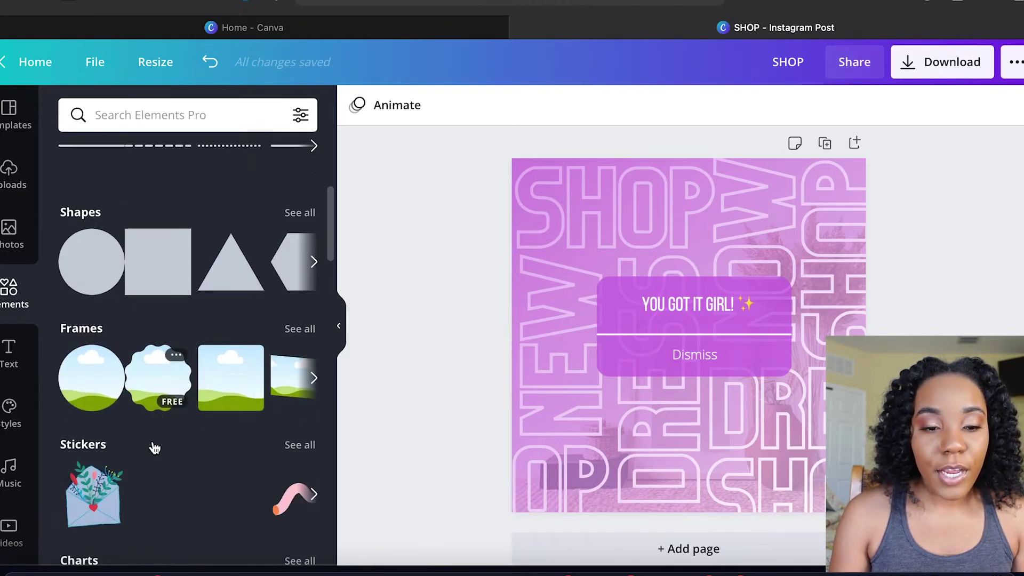
pyautogui.click(91, 378)
pyautogui.moveTo(589, 235); pyautogui.dragTo(698, 268)
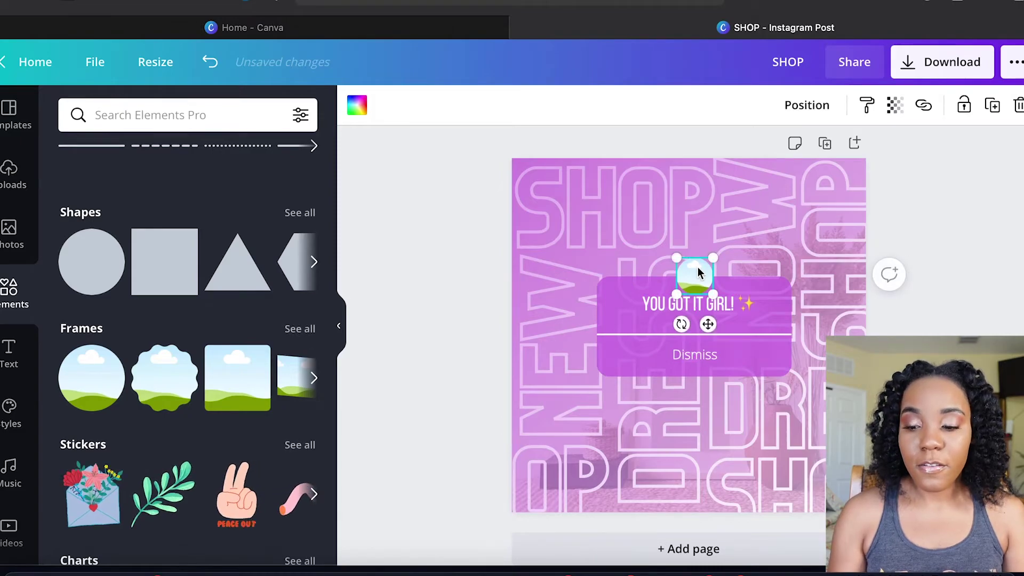
pyautogui.click(941, 197)
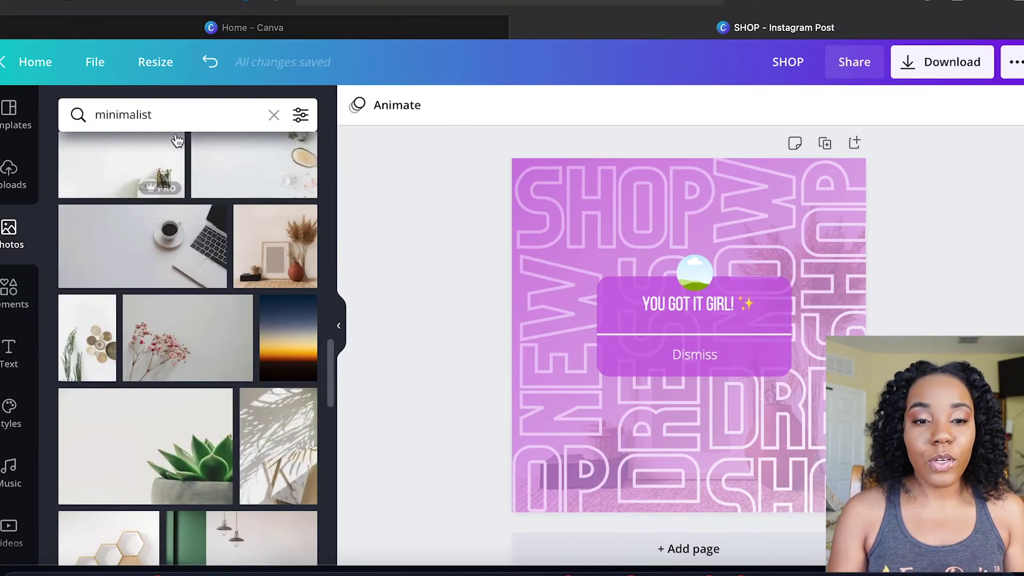
# - Search photos for 'logo' and drop the wooden LOGO photo into the circle frame
pyautogui.click(165, 113)
pyautogui.write('logog')
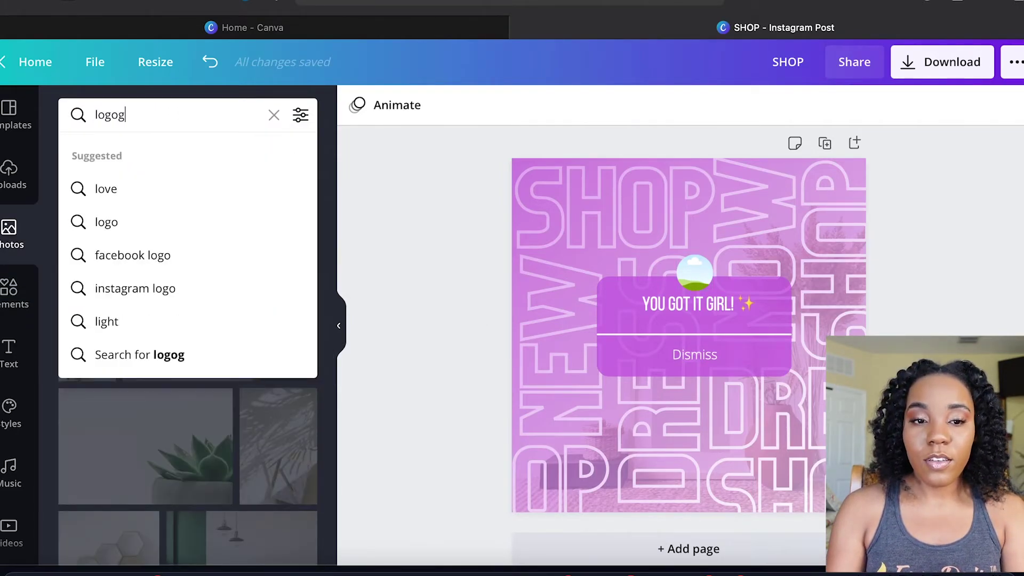
pyautogui.press('BackSpace')
pyautogui.press('Return')
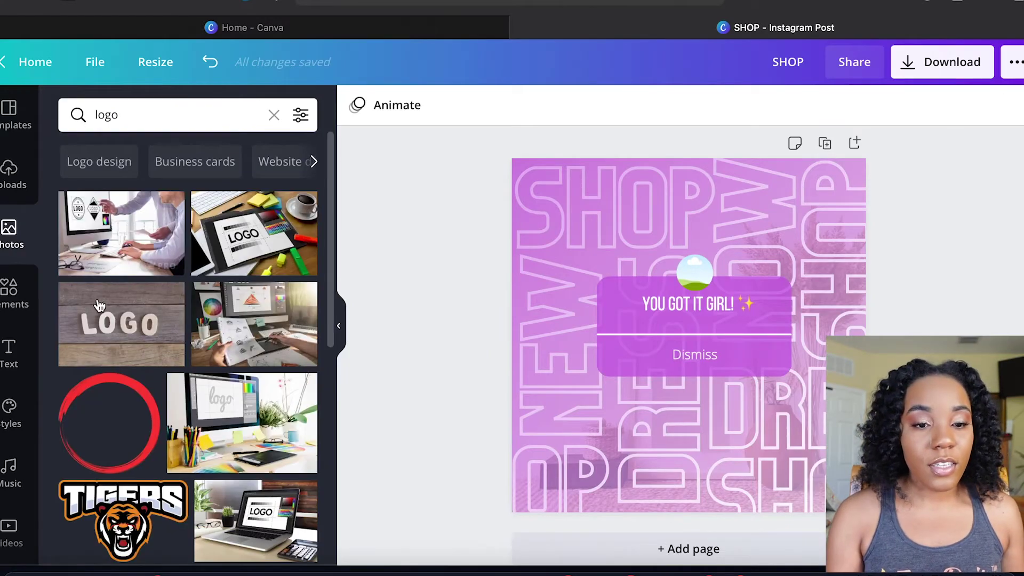
pyautogui.click(142, 326)
pyautogui.moveTo(690, 288); pyautogui.dragTo(695, 278)
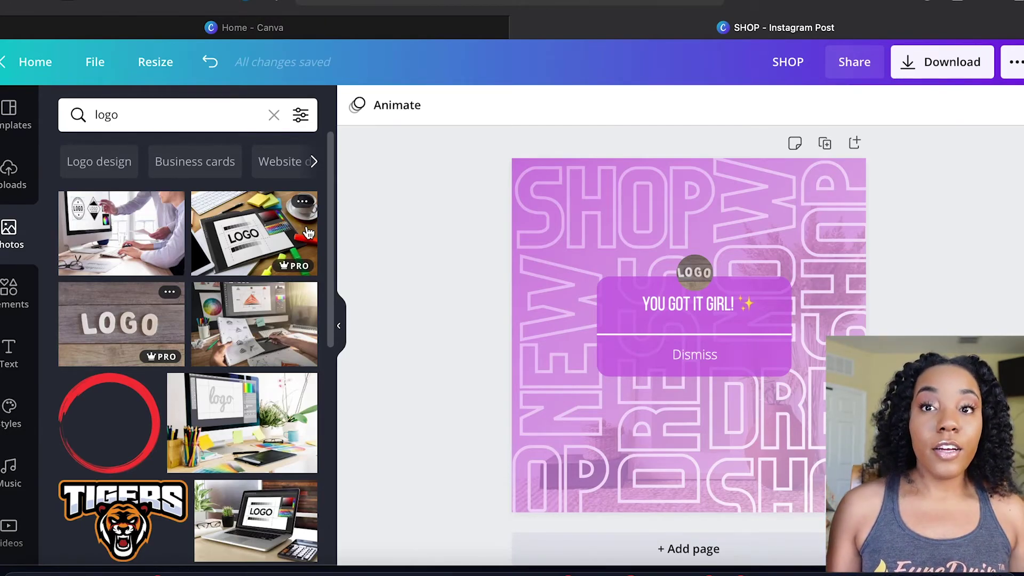
pyautogui.moveTo(180, 348)
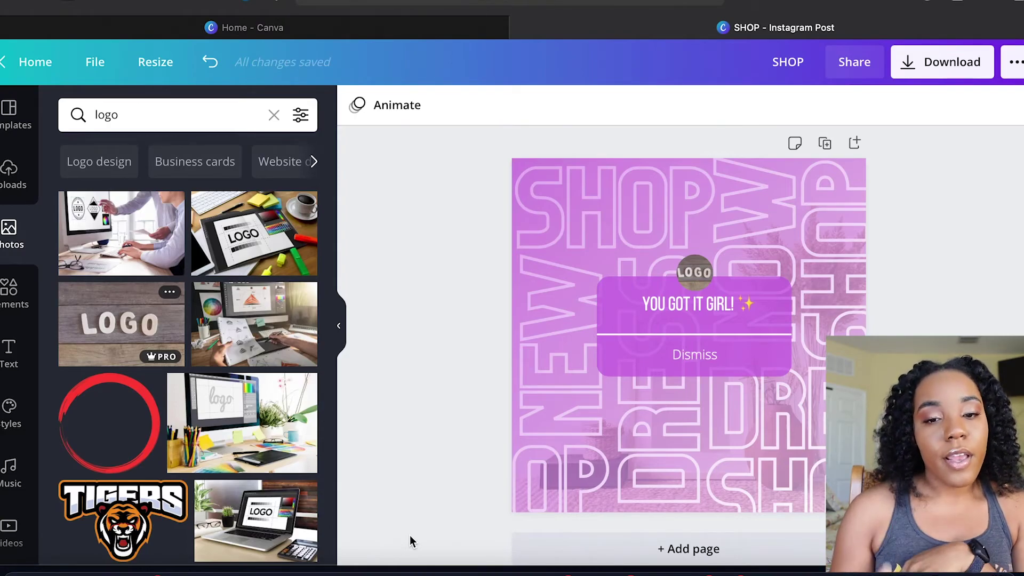
# - Add a torn-paper element from a 'rip' search, placed top-left and tilted about -36°
pyautogui.click(10, 292)
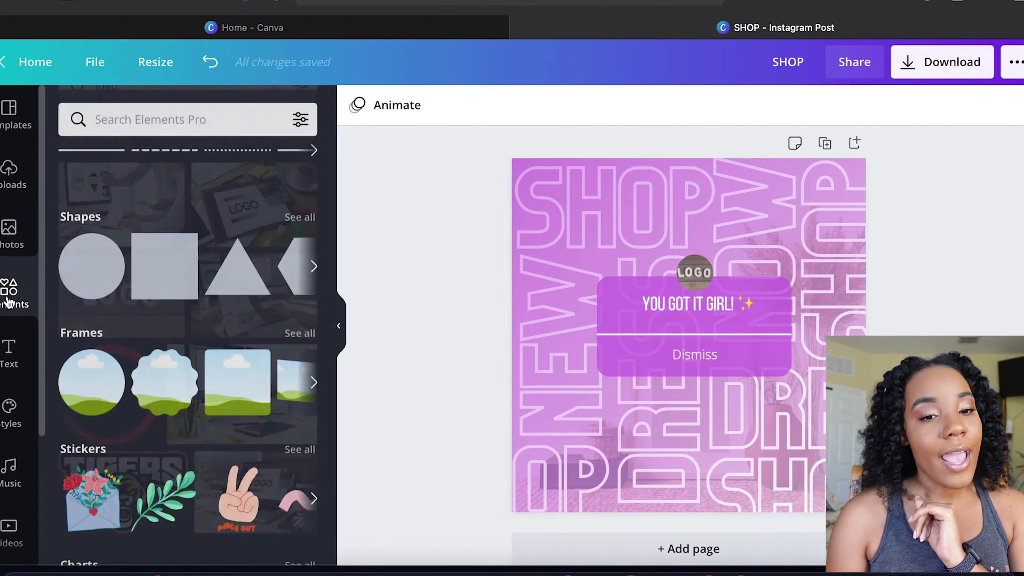
pyautogui.scroll(5, 169, 152)
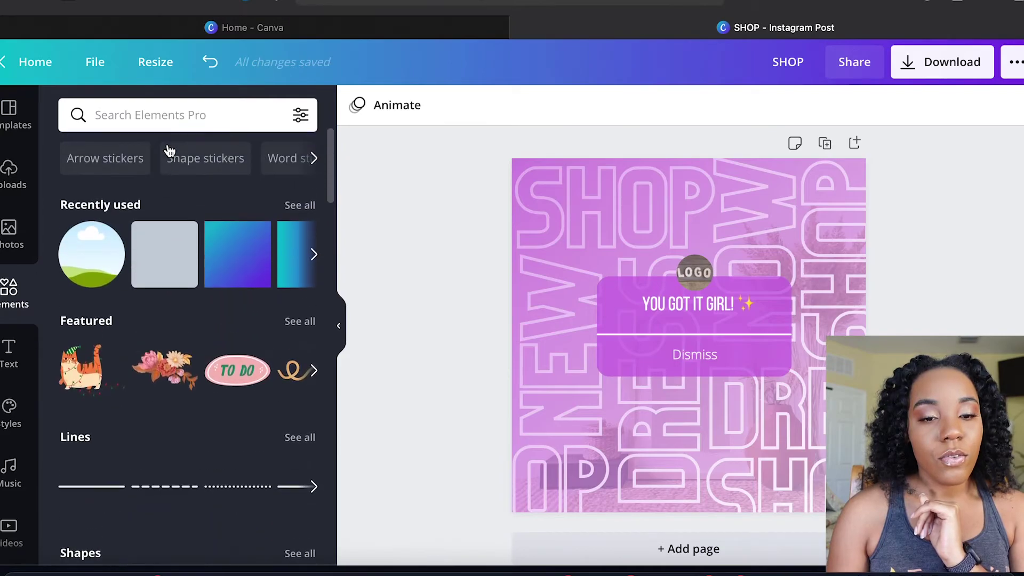
pyautogui.click(193, 112)
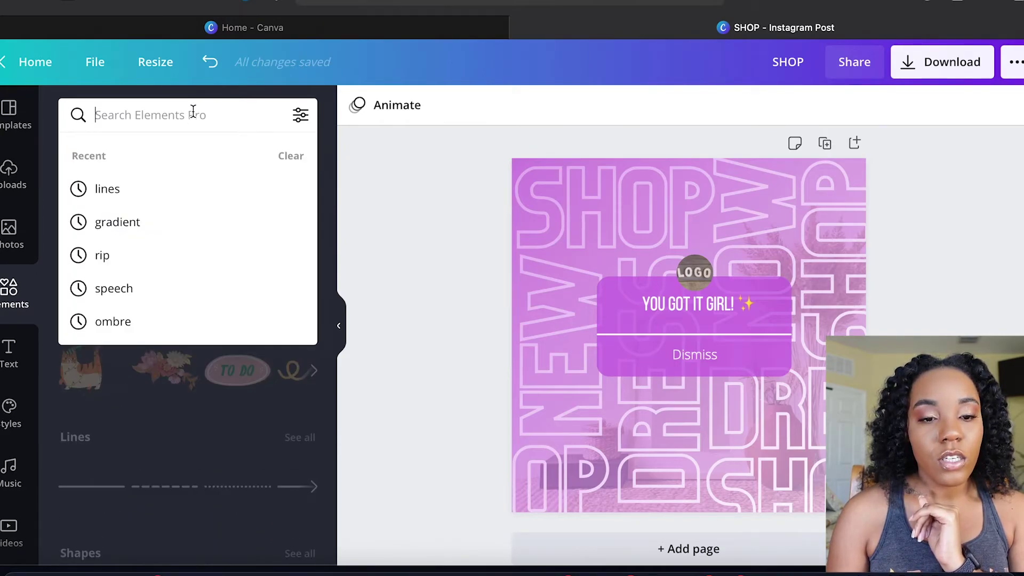
pyautogui.click(122, 257)
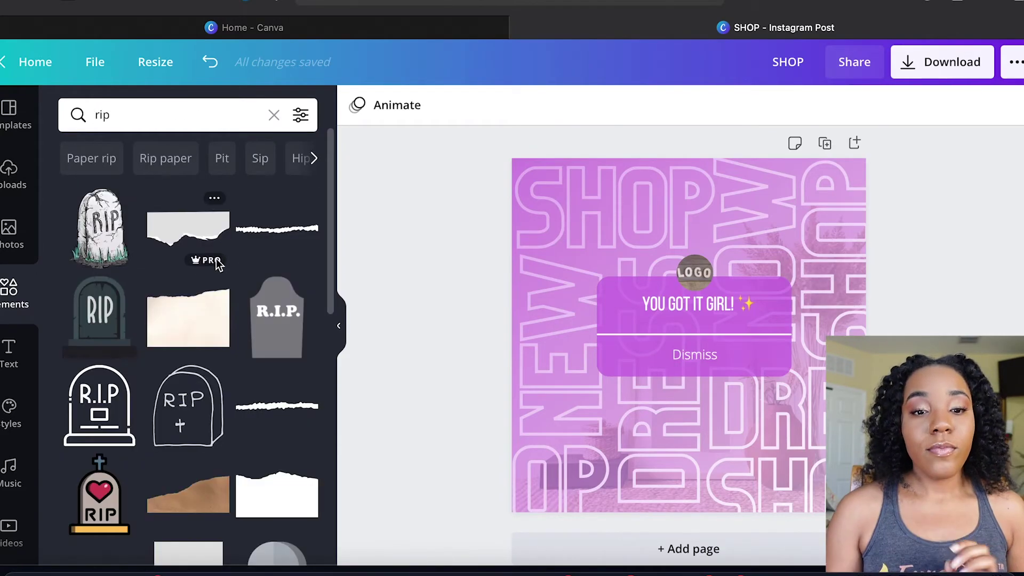
pyautogui.click(188, 236)
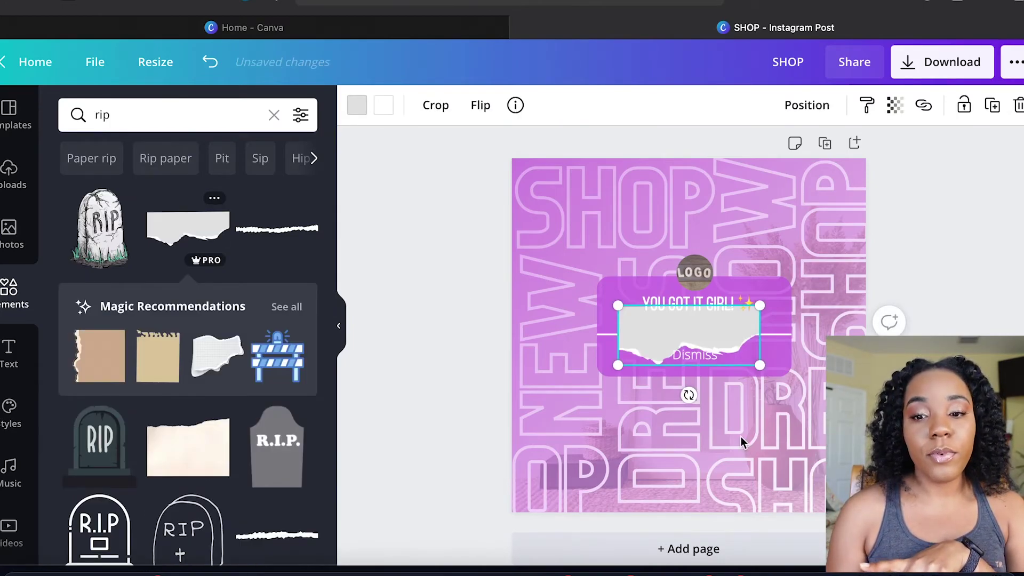
pyautogui.click(644, 318)
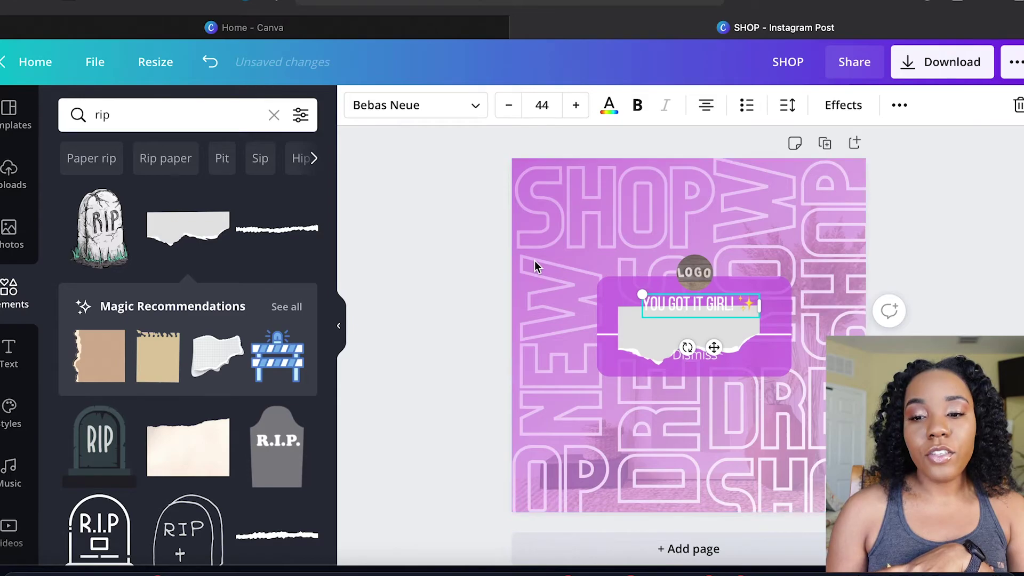
pyautogui.click(635, 347)
pyautogui.moveTo(635, 347); pyautogui.dragTo(503, 178)
pyautogui.moveTo(564, 233); pyautogui.dragTo(589, 224)
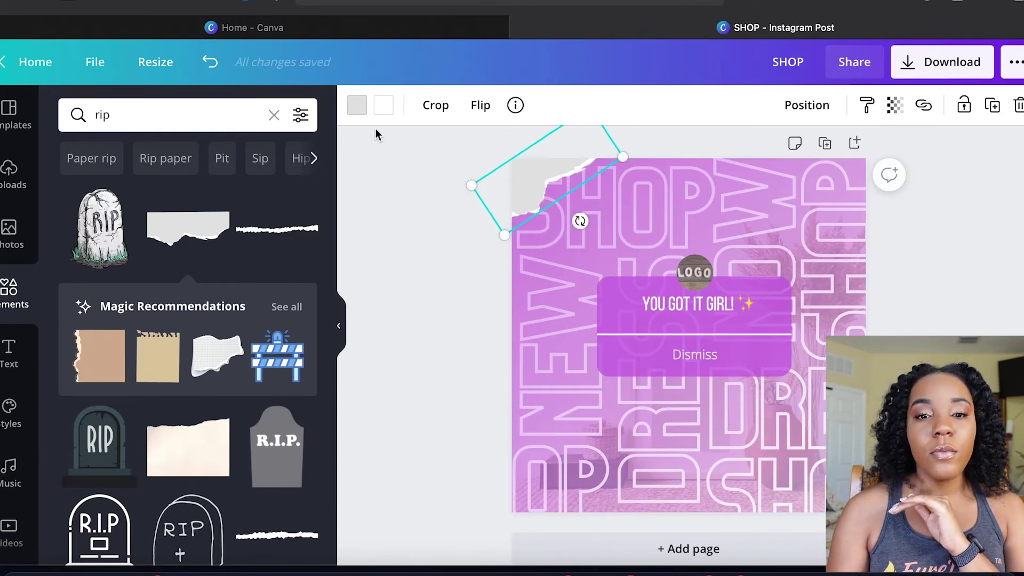
# - Colour the torn paper tan, after trying white, purple and brown
pyautogui.click(356, 106)
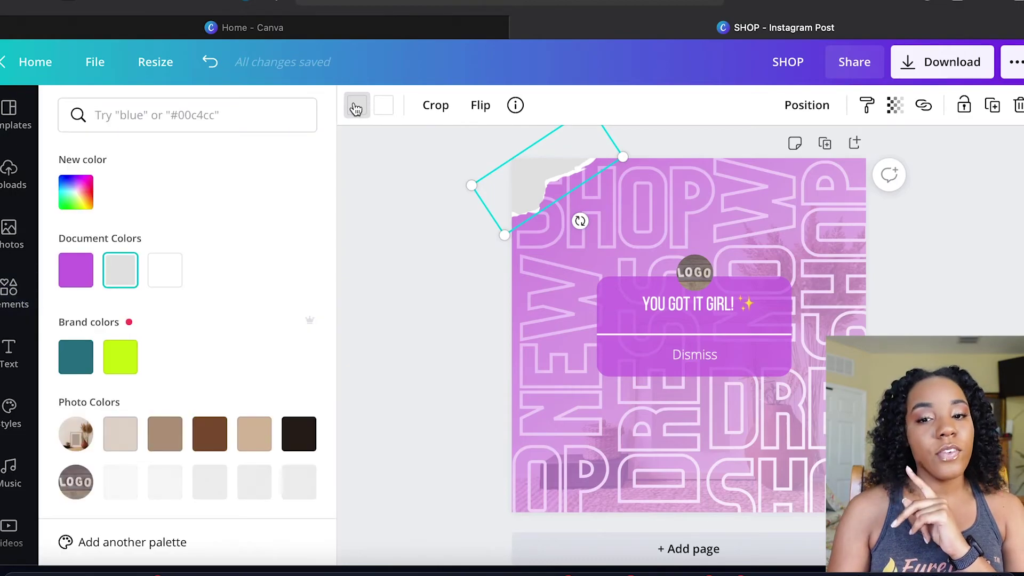
pyautogui.click(170, 273)
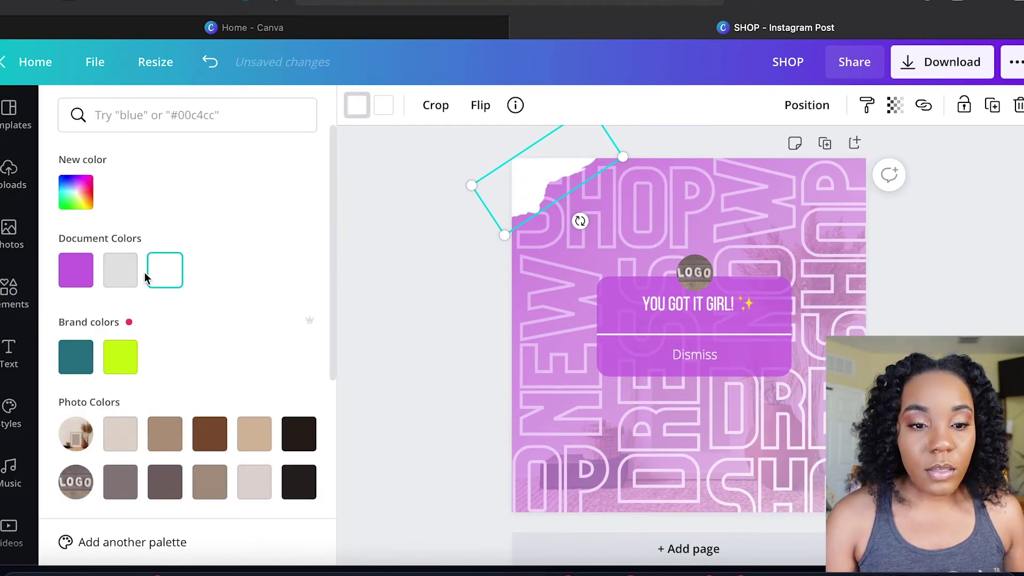
pyautogui.click(76, 286)
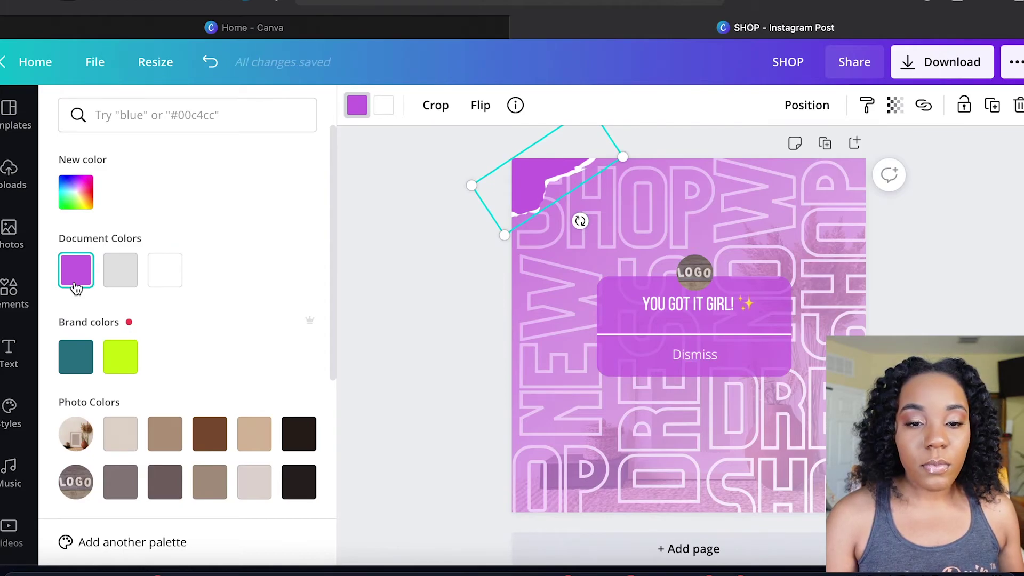
pyautogui.click(161, 436)
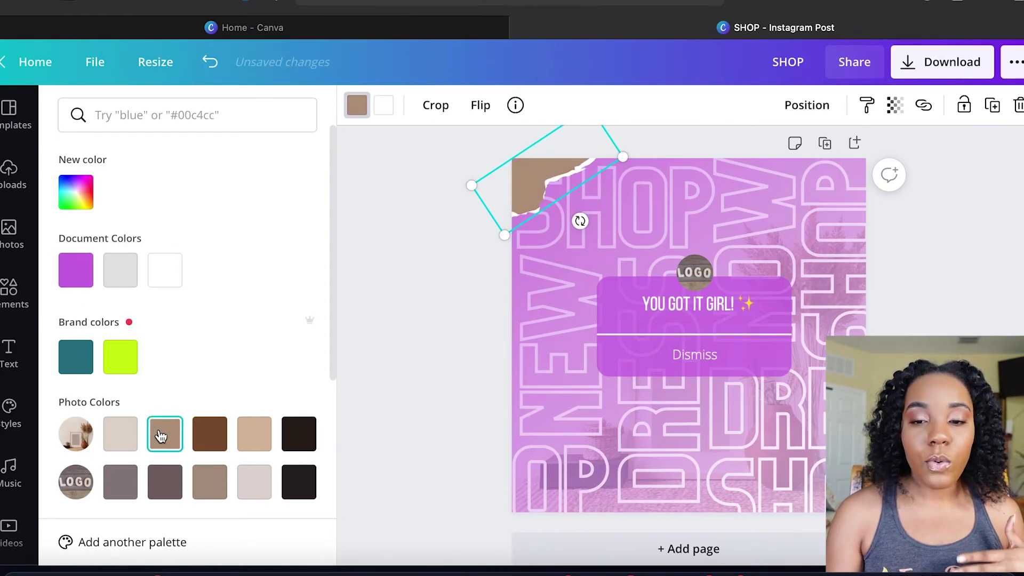
pyautogui.click(252, 446)
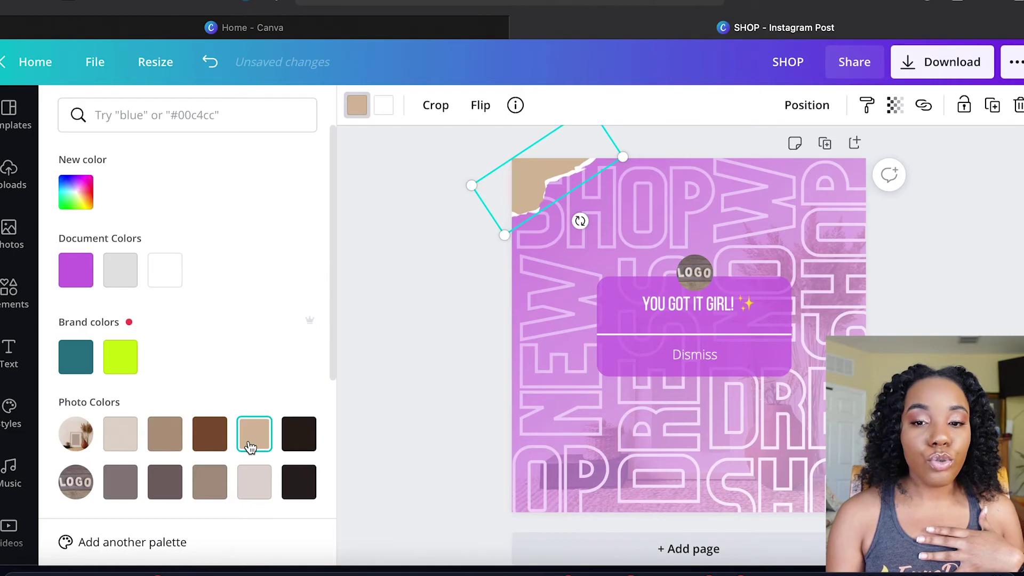
# - Enlarge the tan torn paper and rotate it along the post's right edge
pyautogui.moveTo(504, 238); pyautogui.dragTo(478, 319)
pyautogui.moveTo(552, 184); pyautogui.dragTo(954, 274)
pyautogui.moveTo(890, 278); pyautogui.dragTo(809, 360)
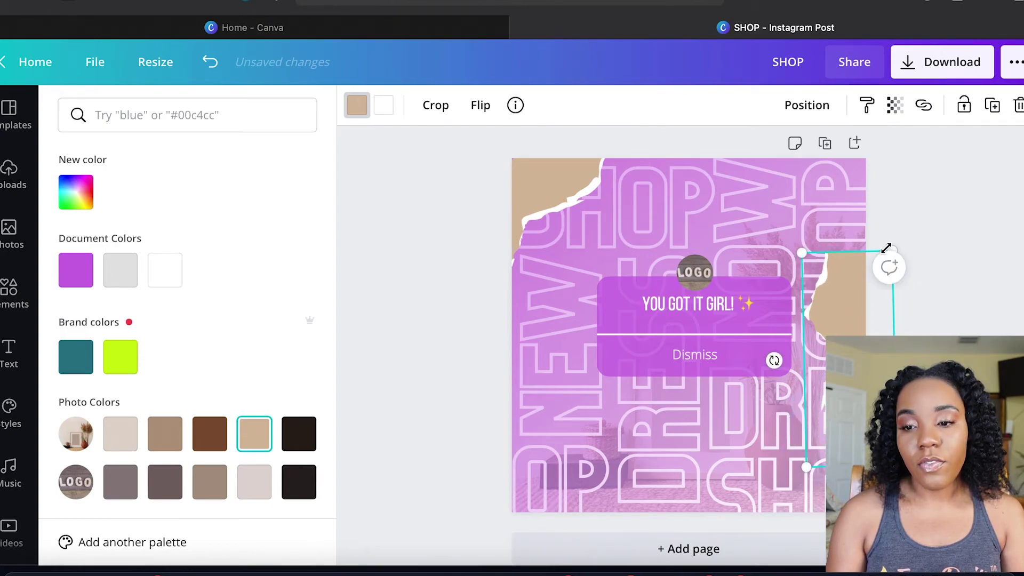
pyautogui.moveTo(928, 185); pyautogui.dragTo(943, 143)
pyautogui.press('Escape')
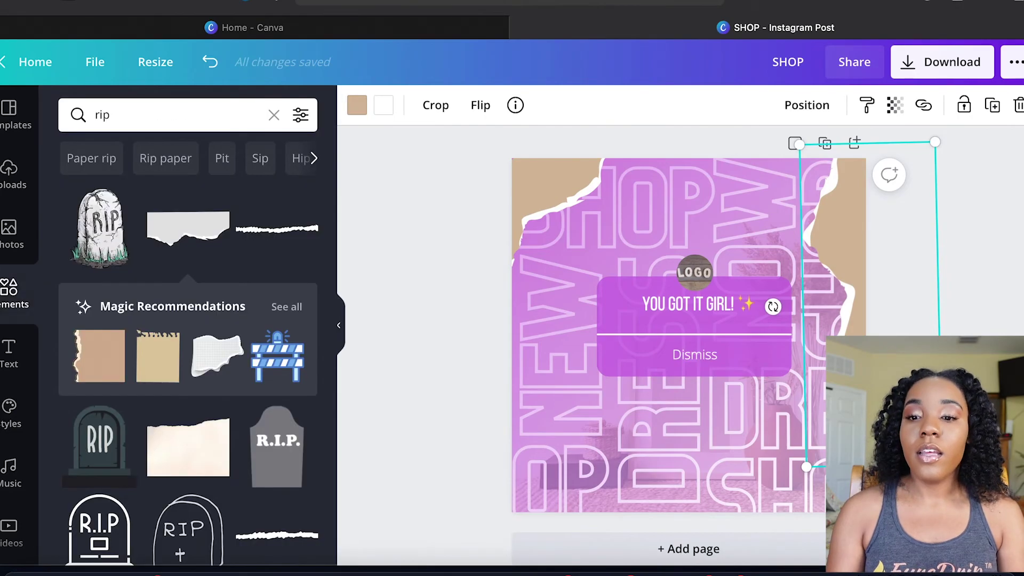
pyautogui.press('Escape')
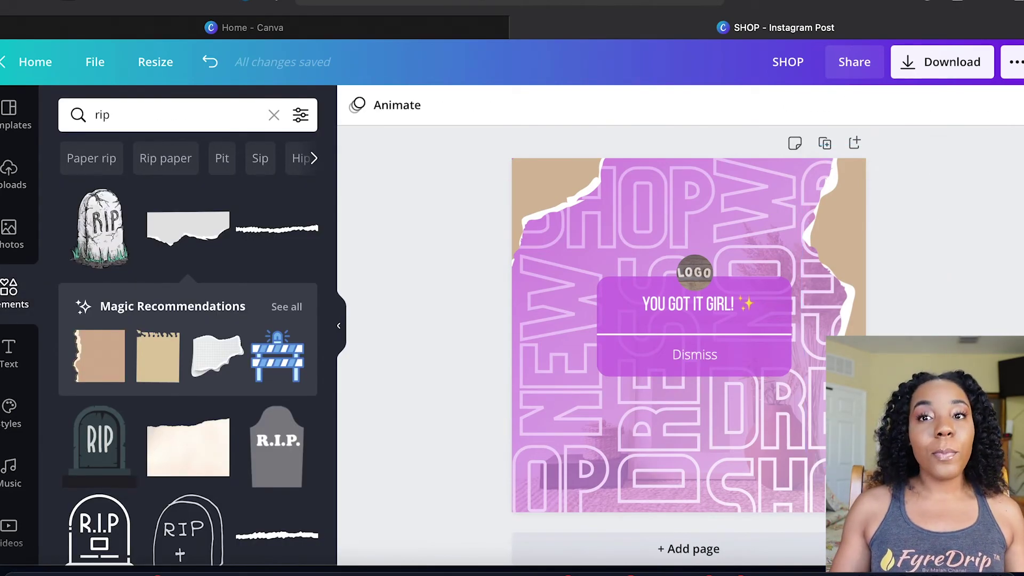